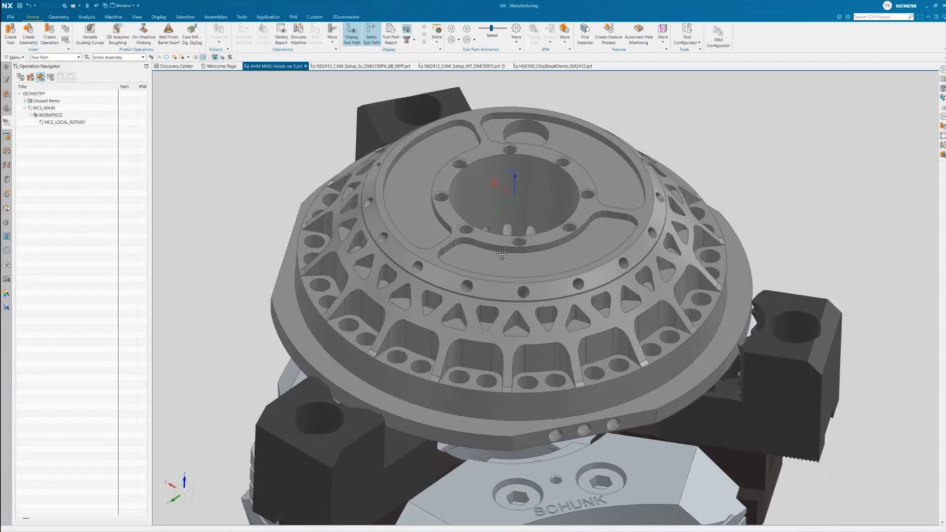
# Step: Restrict selection to faces, create a machining suggestion for the front curved pocket's floor face, and close the resulting report
pyautogui.click(55, 57)
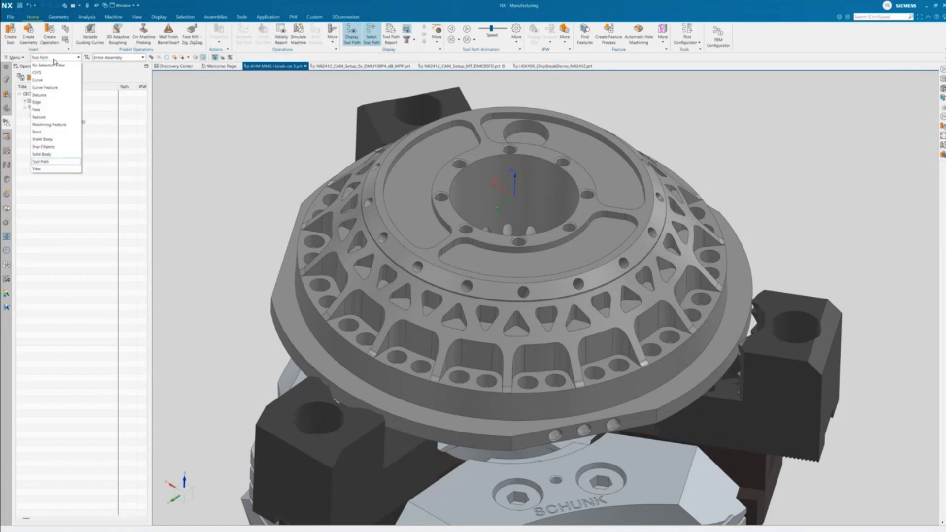
pyautogui.click(52, 109)
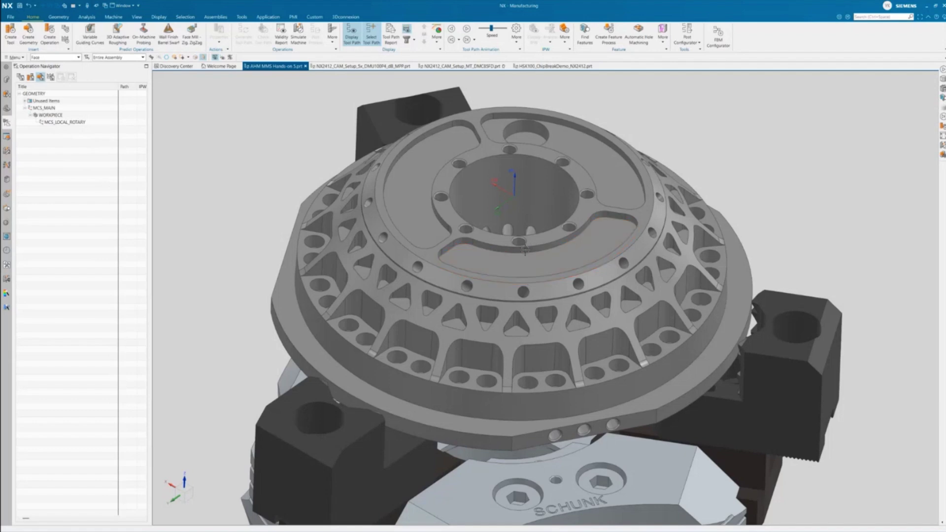
pyautogui.rightClick(589, 246)
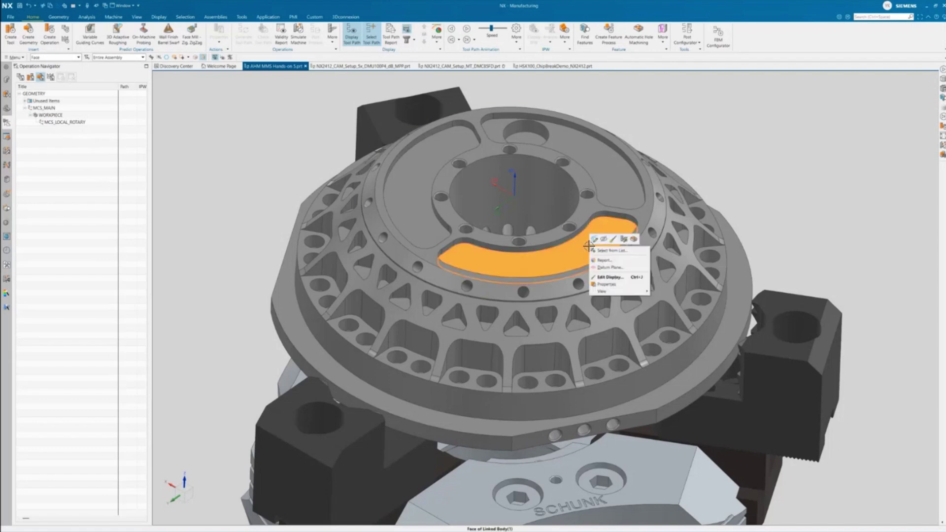
pyautogui.click(623, 241)
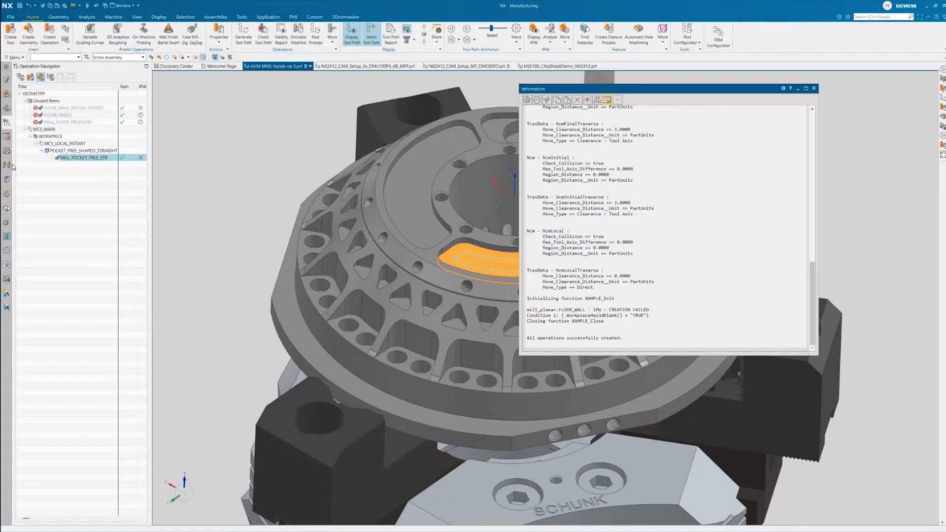
pyautogui.click(814, 89)
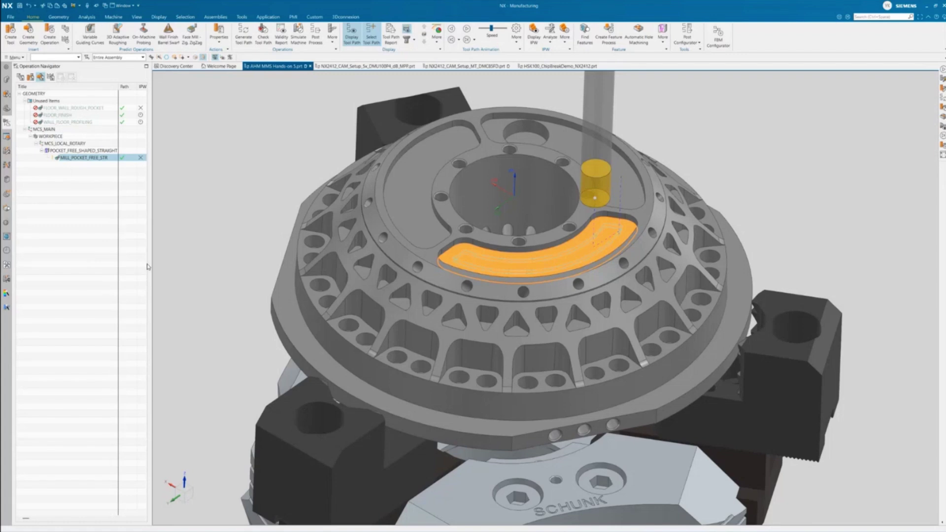
# Step: Slow down the tool path animation and play it for the pocket milling operation to review the cutter motion
pyautogui.moveTo(251, 270); pyautogui.dragTo(200, 264, button='middle')
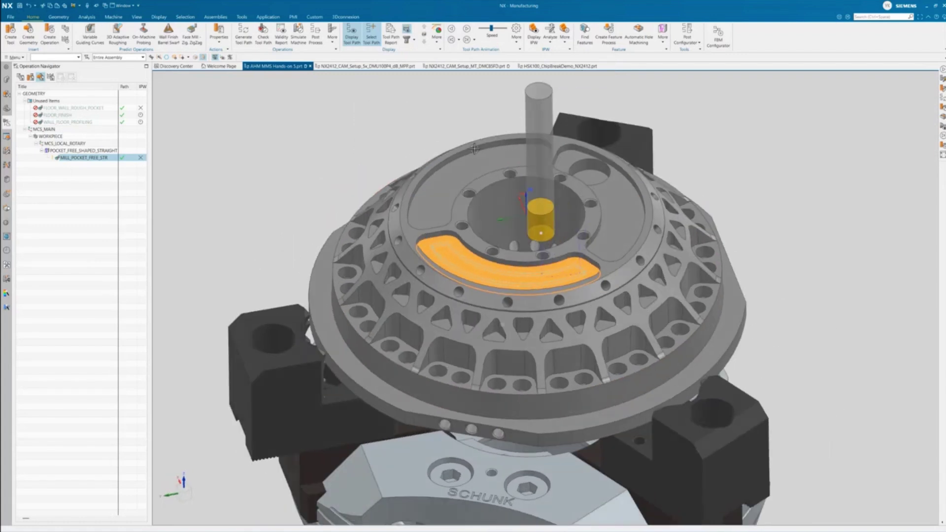
pyautogui.click(481, 29)
pyautogui.click(467, 28)
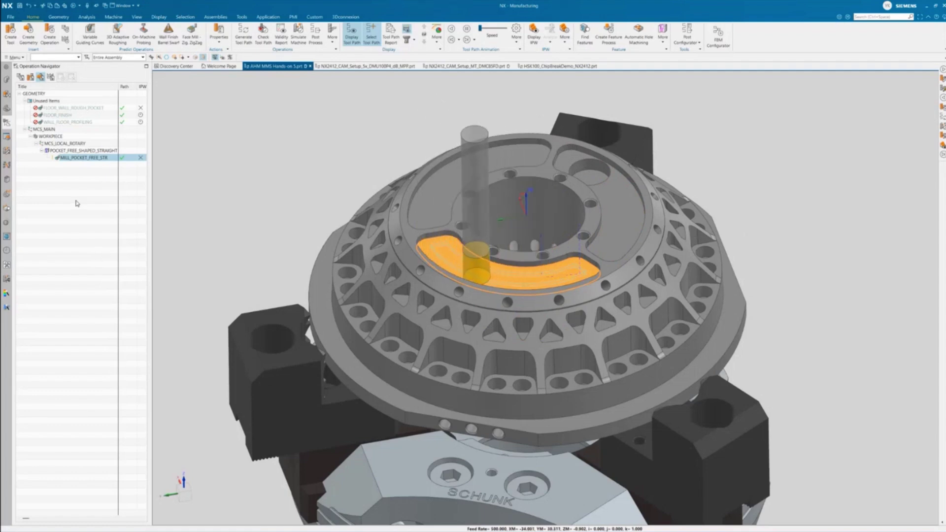
# Step: Edit the MILL_POCKET_FREE_STR operation and set its depth per cut to 0.8
pyautogui.click(90, 159)
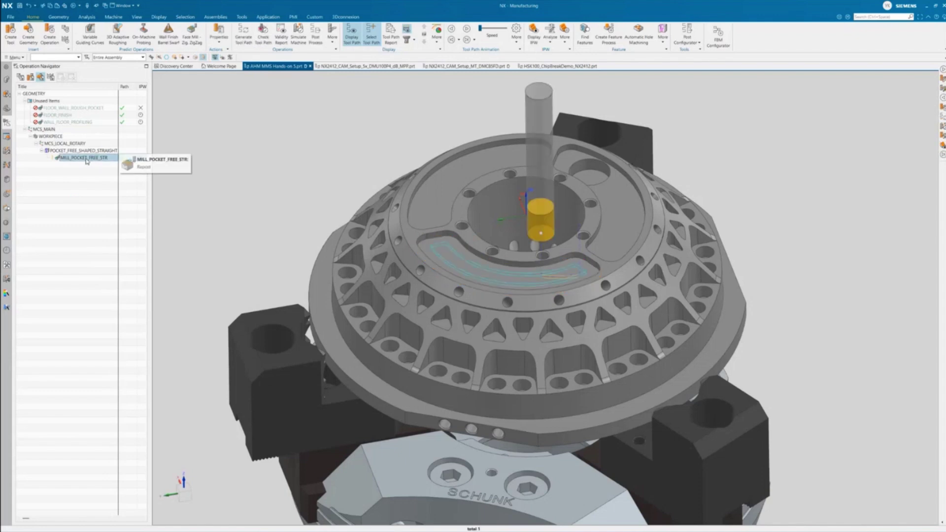
pyautogui.rightClick(87, 158)
pyautogui.click(99, 162)
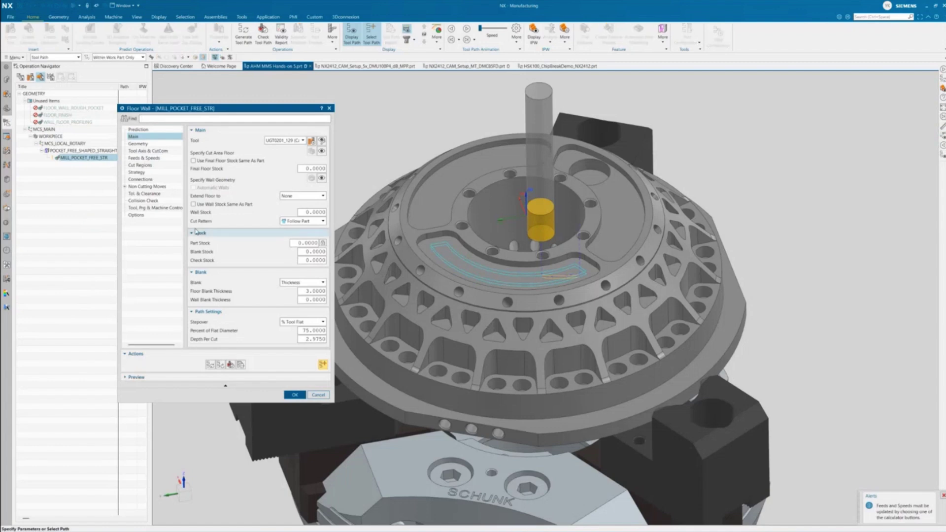
pyautogui.doubleClick(309, 337)
pyautogui.write('0.8')
pyautogui.press('Return')
pyautogui.doubleClick(313, 291)
pyautogui.write('0.3')
pyautogui.press('Tab')
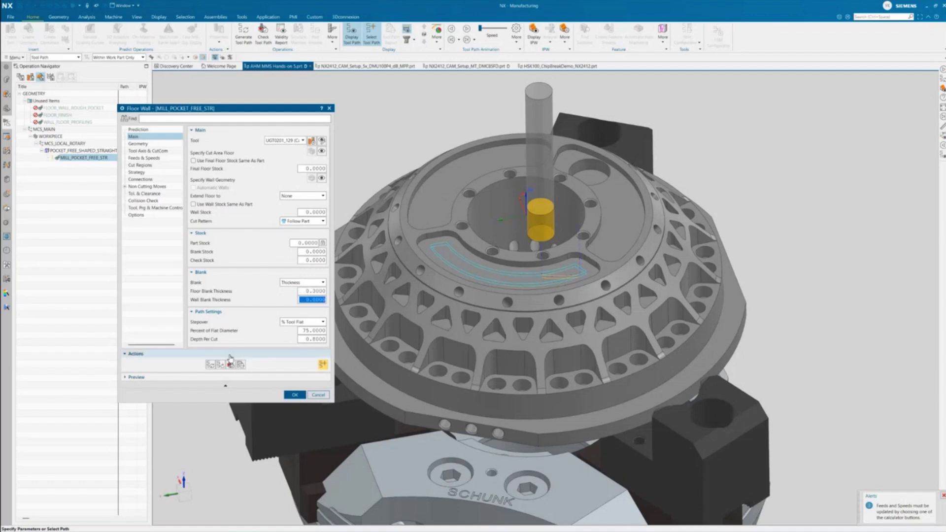
pyautogui.doubleClick(304, 292)
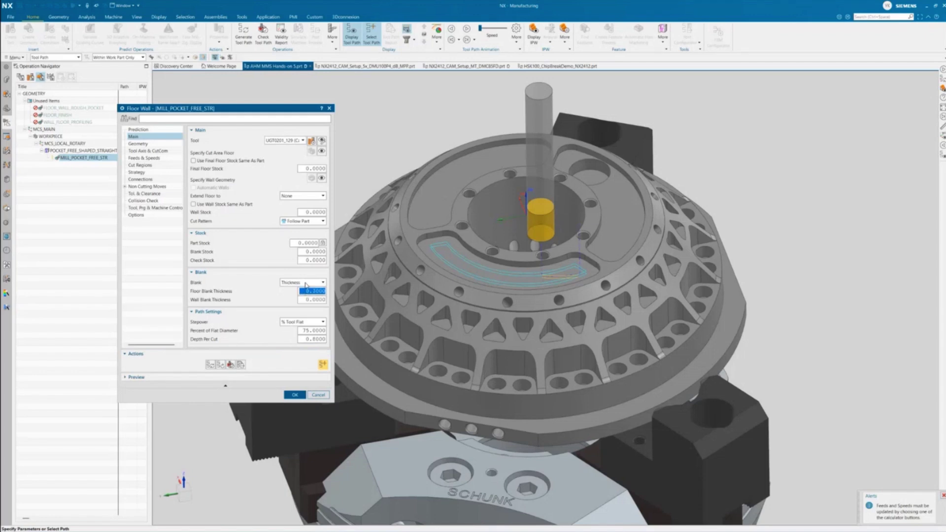
pyautogui.write('3')
pyautogui.press('Tab')
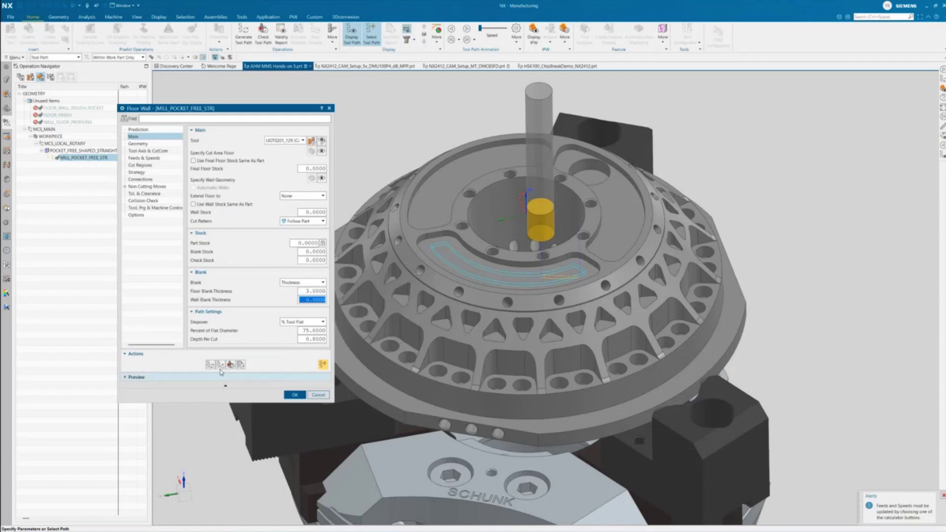
# Step: Generate the multi-level tool path for MILL_POCKET_FREE_STR, inspect it in the pocket, and accept the operation
pyautogui.click(211, 364)
pyautogui.middleClick(510, 298)
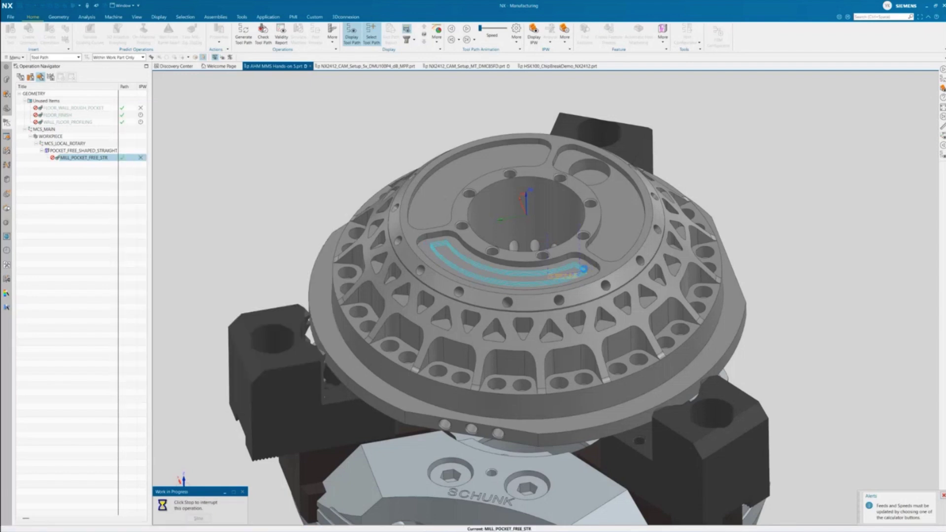
pyautogui.moveTo(588, 270); pyautogui.dragTo(544, 309, button='middle')
pyautogui.scroll(4, 543, 309)
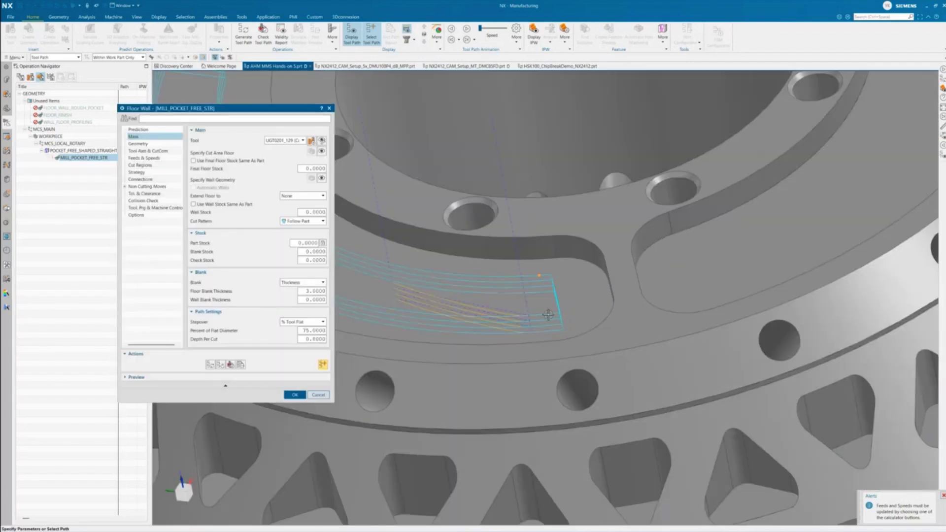
pyautogui.scroll(-2, 543, 309)
pyautogui.click(295, 395)
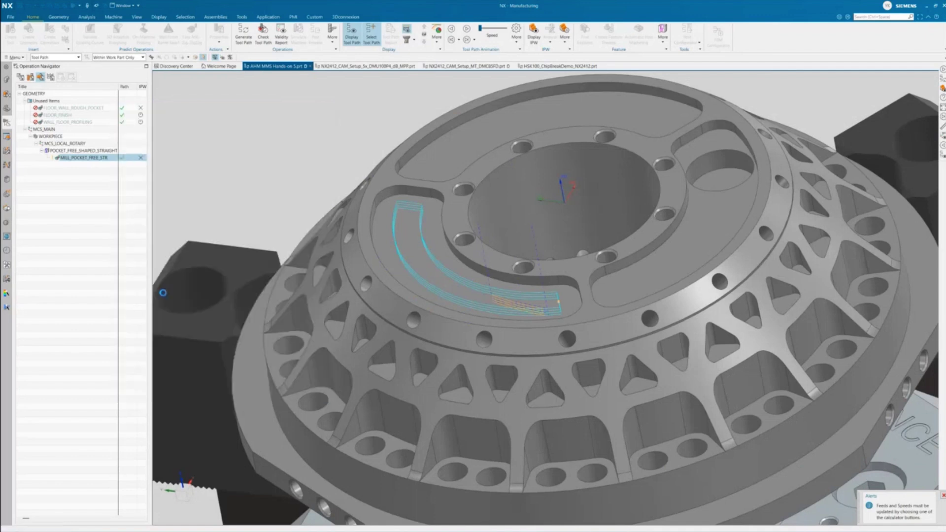
# Step: Duplicate the MILL_POCKET_FREE_STR operation within the same pocket feature group
pyautogui.rightClick(82, 160)
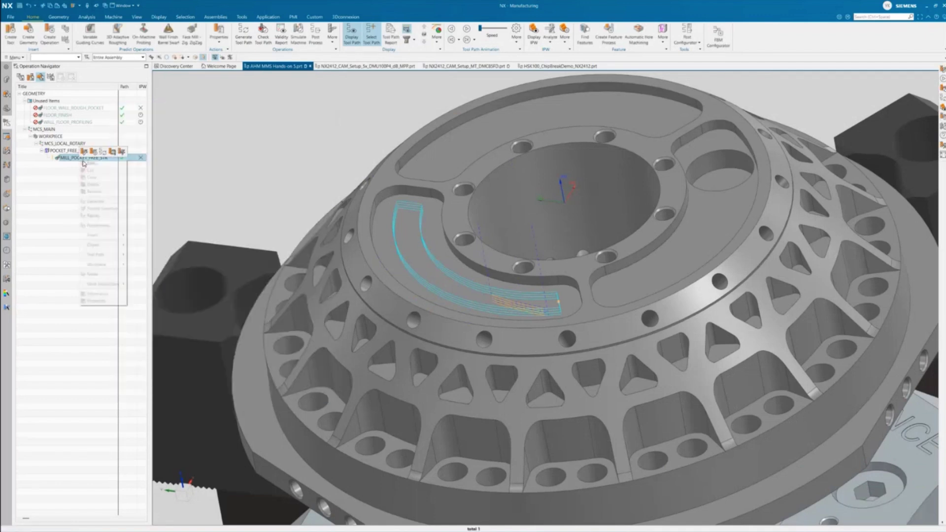
pyautogui.click(95, 171)
pyautogui.rightClick(88, 158)
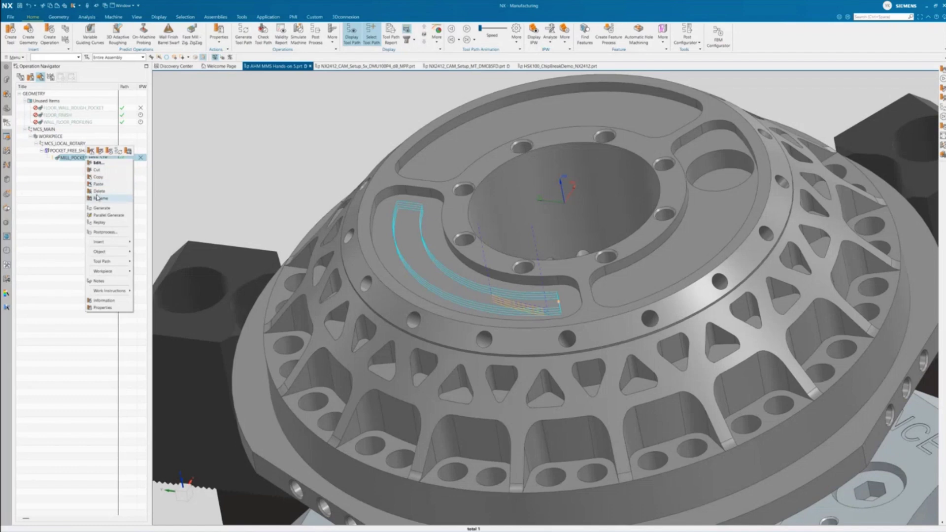
pyautogui.click(99, 184)
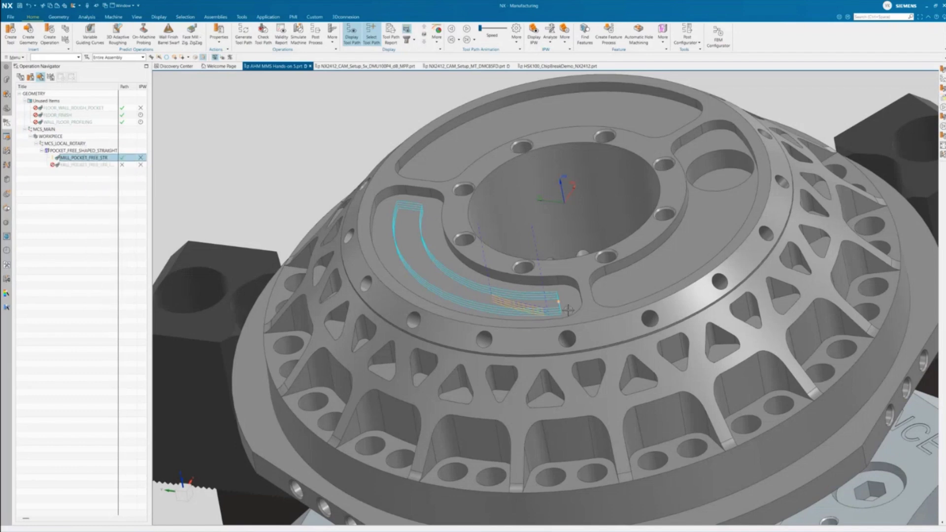
# Step: Edit the copied pocket operation and set its floor blank thickness to 0.3
pyautogui.click(68, 166)
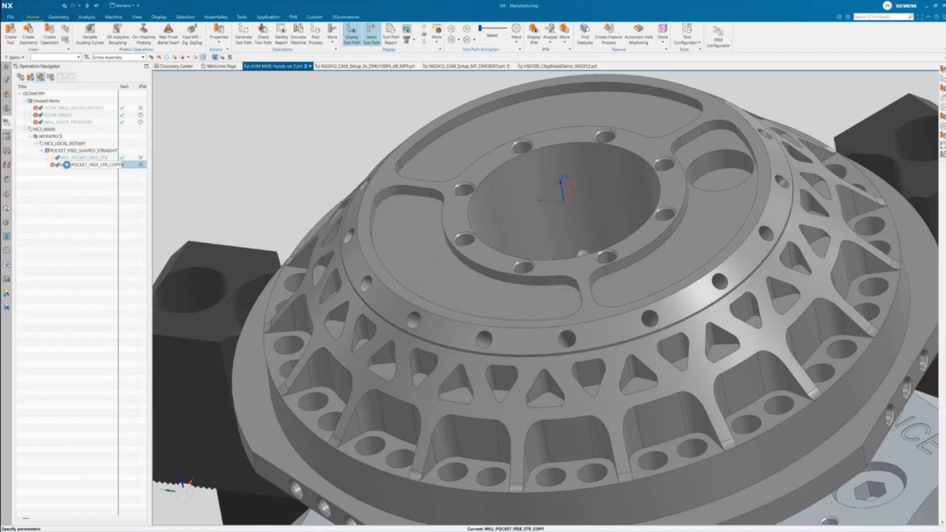
pyautogui.doubleClick(66, 165)
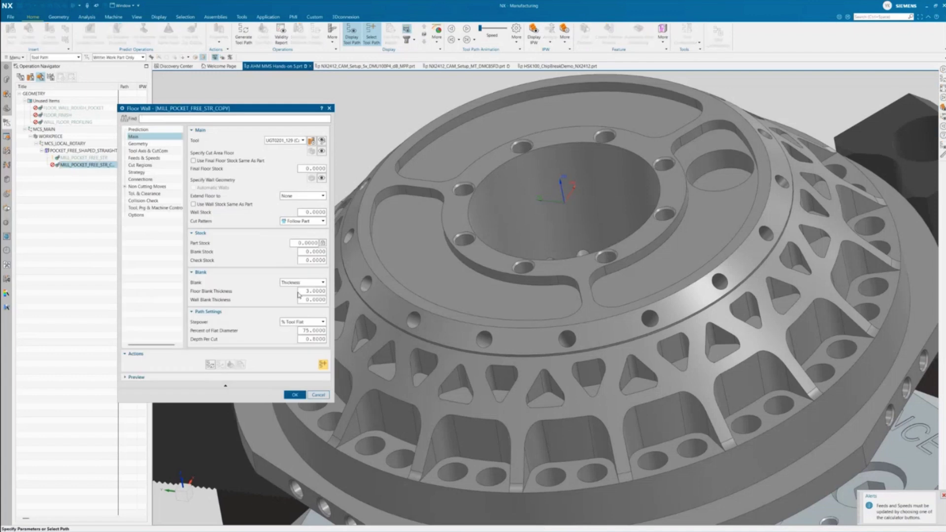
pyautogui.doubleClick(312, 291)
pyautogui.write('0.3')
pyautogui.press('Tab')
# Step: Set the copied operation's stepover to Multiple with 1 pass, then generate its tool path and accept it
pyautogui.click(319, 321)
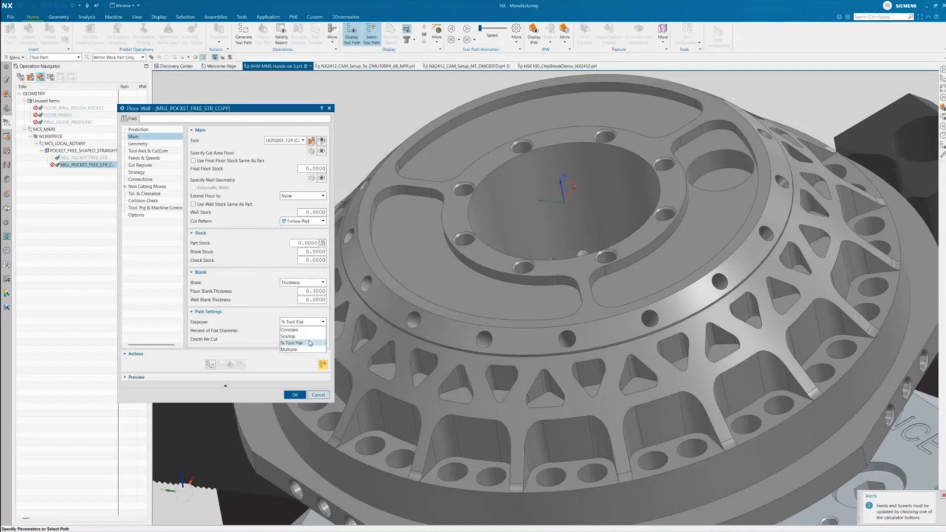
pyautogui.click(311, 342)
pyautogui.doubleClick(309, 341)
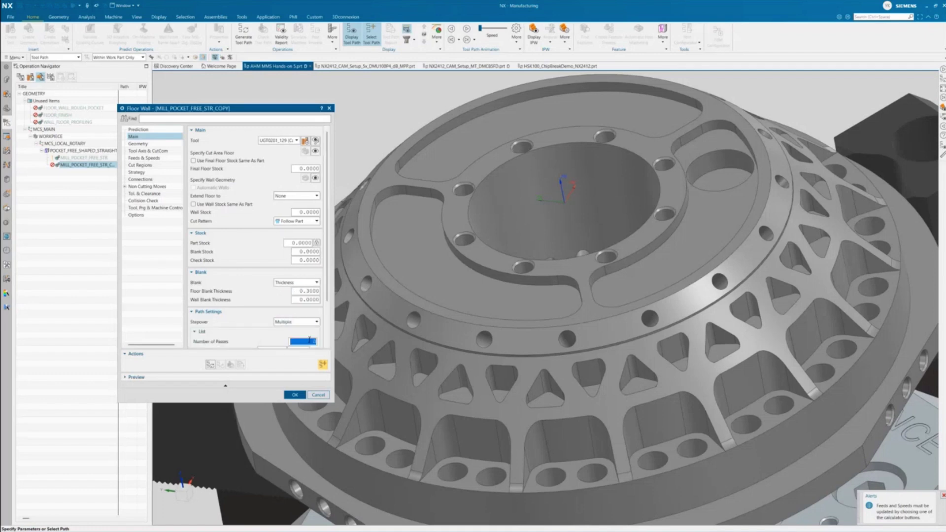
pyautogui.write('1')
pyautogui.press('Tab')
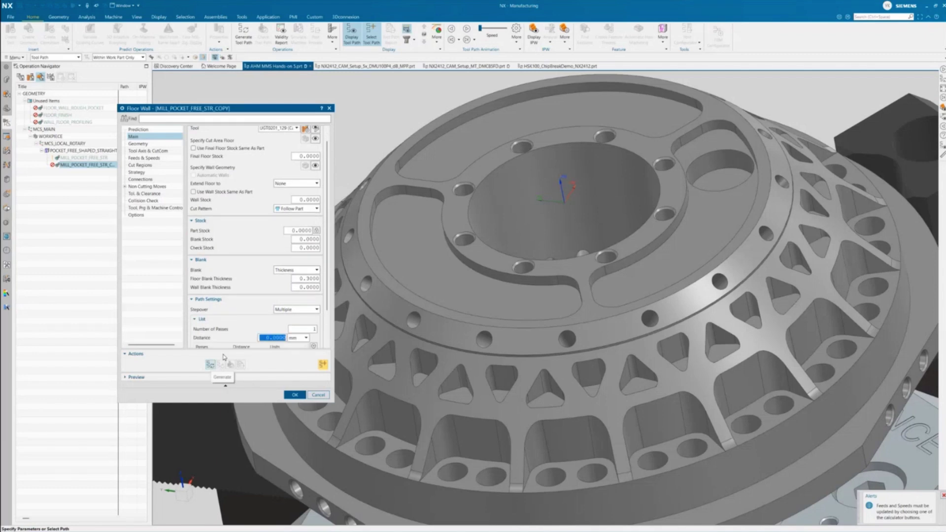
pyautogui.middleClick(240, 360)
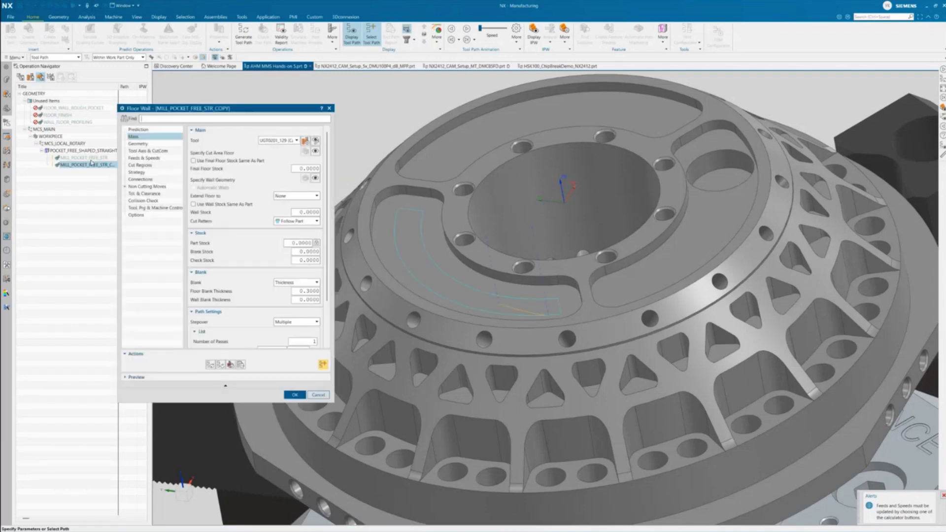
pyautogui.click(295, 394)
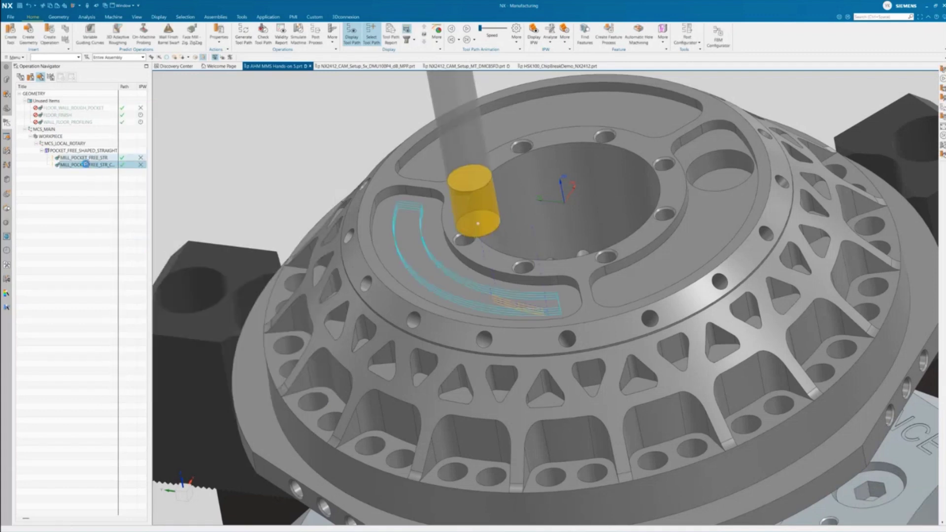
# Step: Save the POCKET_FREE_SHAPED_STRAIGHT group with both operations as a suggestion named POCKET_FREE_SHAPED_STRAIGHT_USER
pyautogui.click(74, 151)
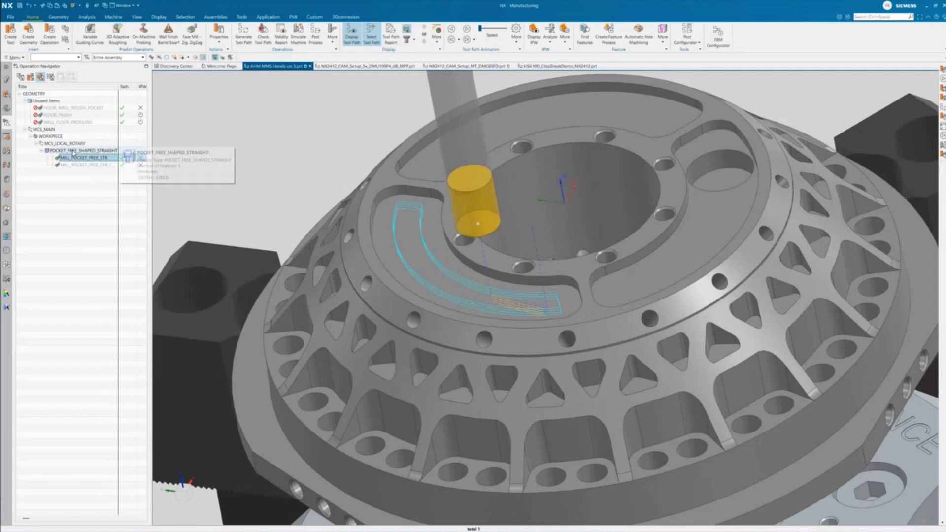
pyautogui.rightClick(74, 152)
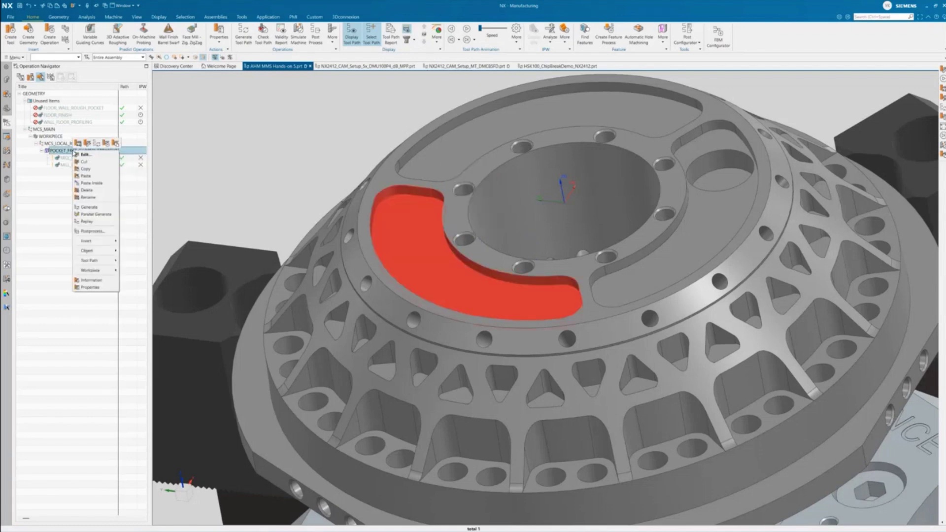
pyautogui.moveTo(99, 261)
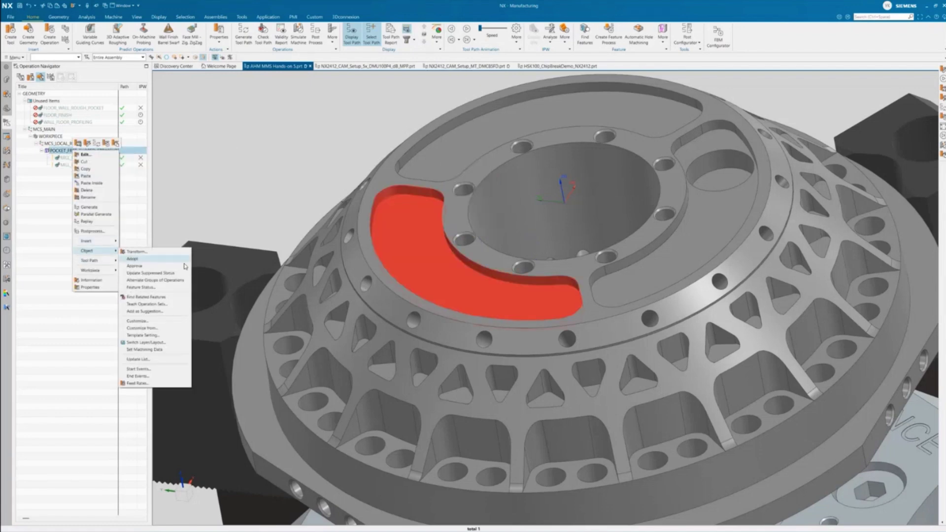
pyautogui.click(171, 315)
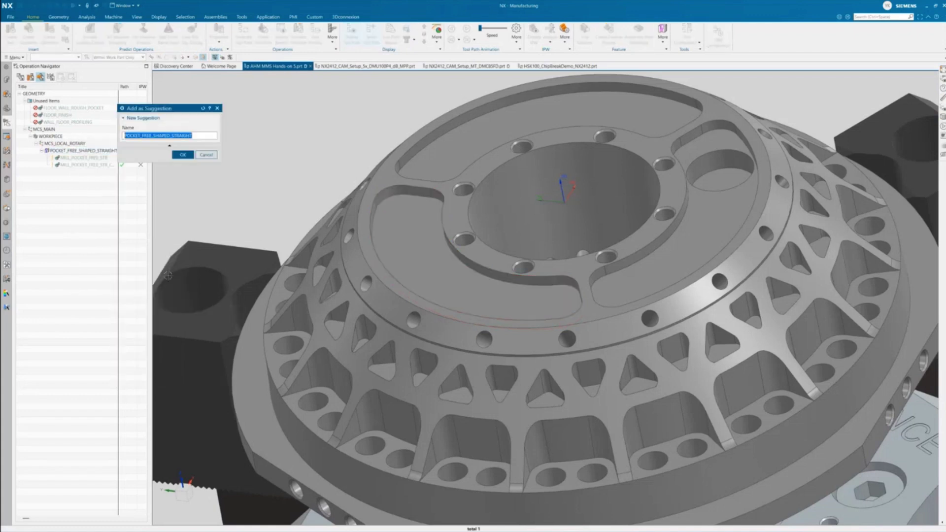
pyautogui.click(203, 134)
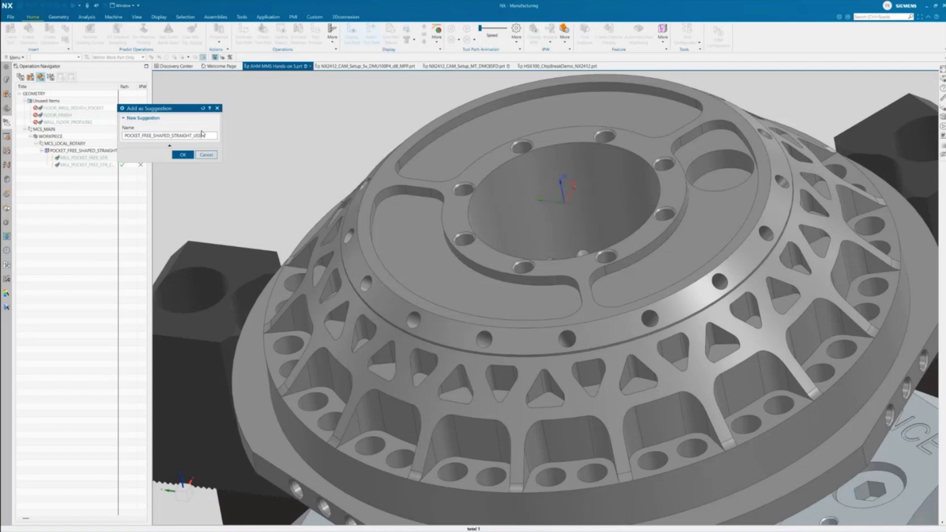
pyautogui.write('_USER')
pyautogui.click(183, 155)
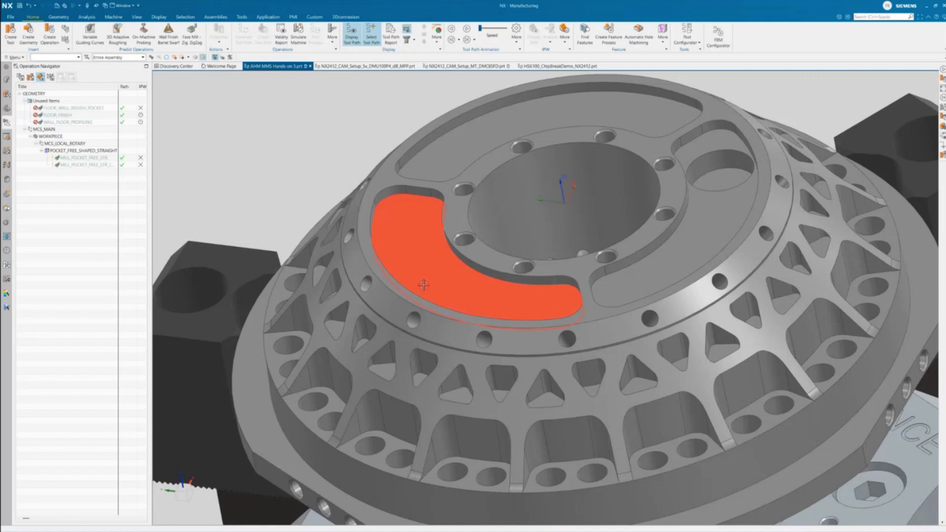
# Step: Apply the POCKET_FREE_SHAPED_STRAIGHT_USER machining suggestion to the floor of the neighbouring, not yet programmed curved pocket, and dismiss the creation report
pyautogui.scroll(-2, 424, 286)
pyautogui.scroll(-2, 423, 297)
pyautogui.moveTo(434, 272); pyautogui.dragTo(426, 253, button='middle')
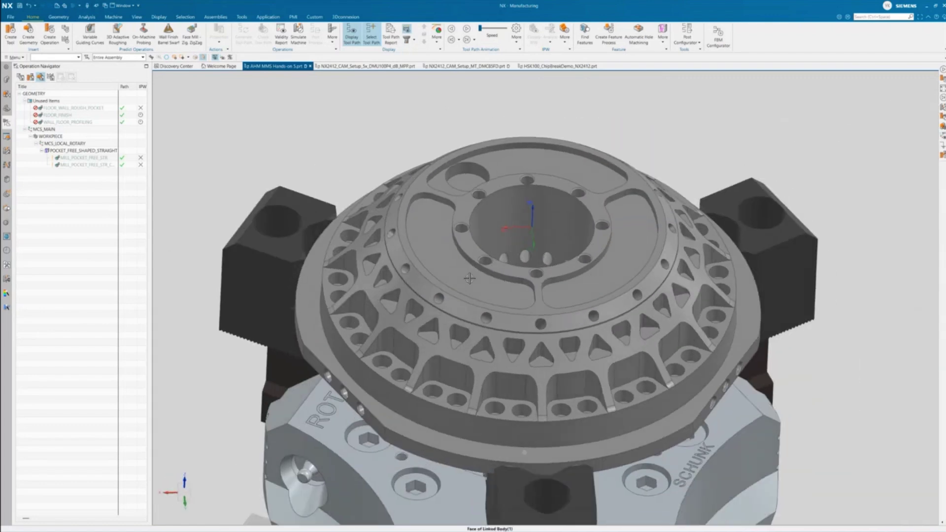
pyautogui.rightClick(428, 230)
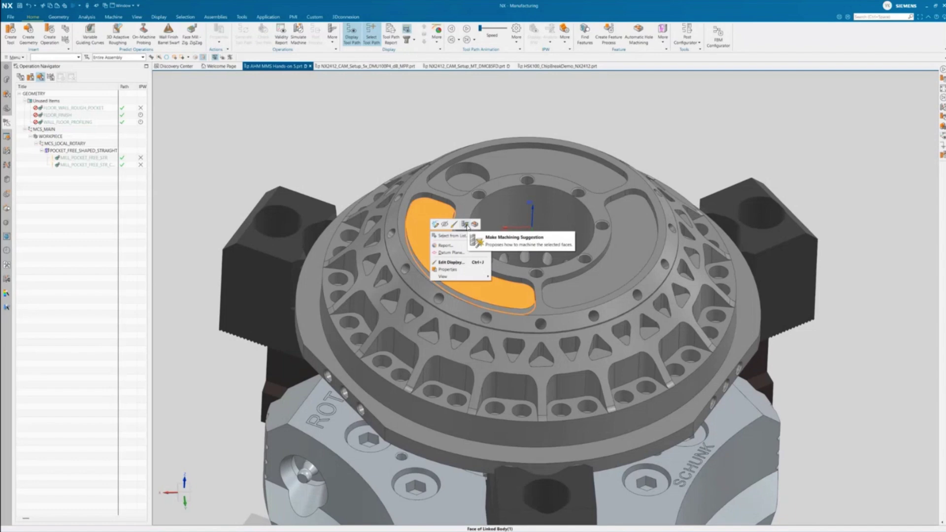
pyautogui.click(466, 225)
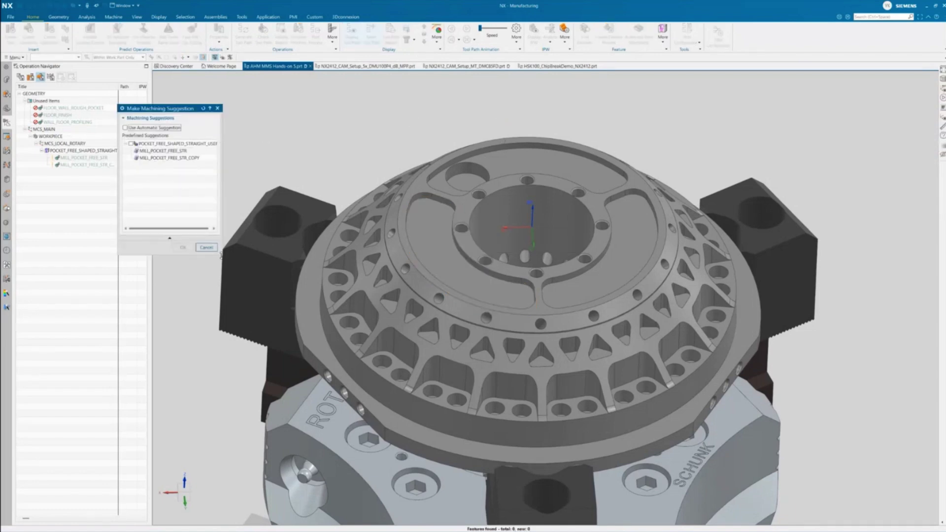
pyautogui.moveTo(220, 254); pyautogui.dragTo(277, 274)
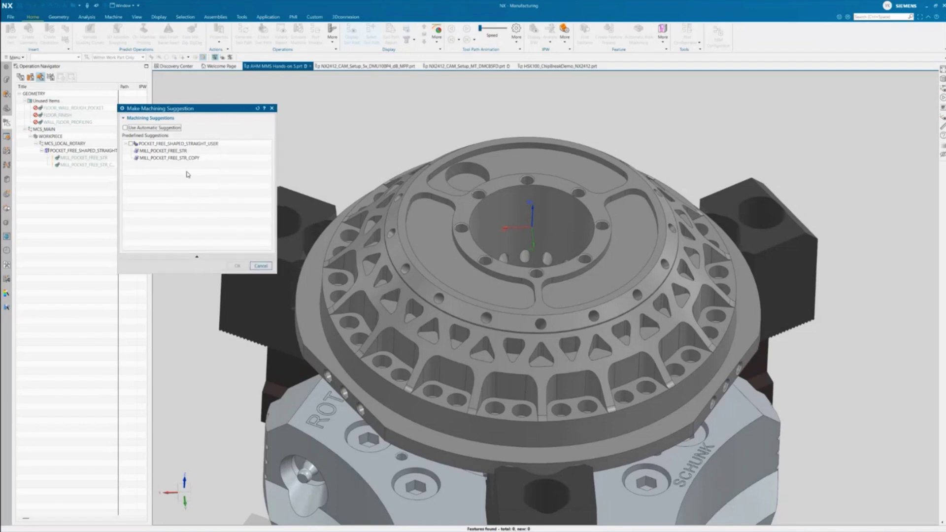
pyautogui.click(131, 144)
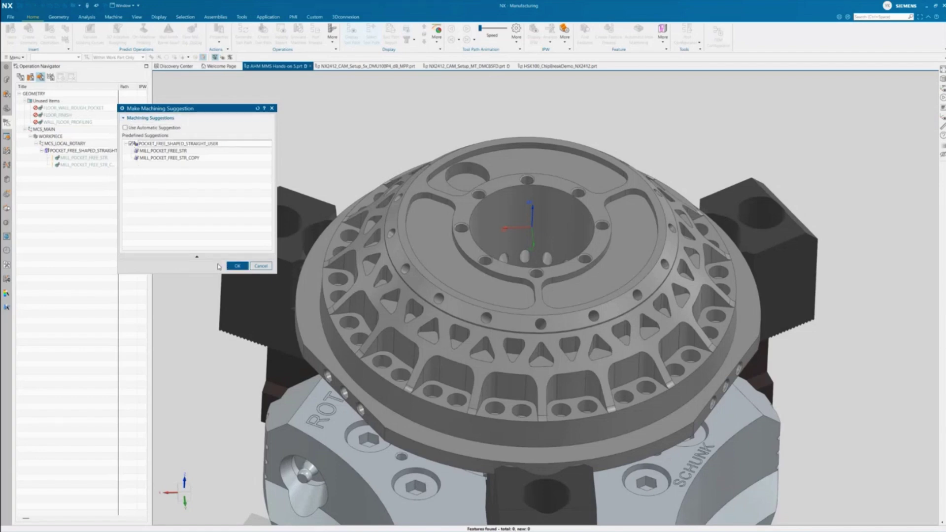
pyautogui.click(238, 266)
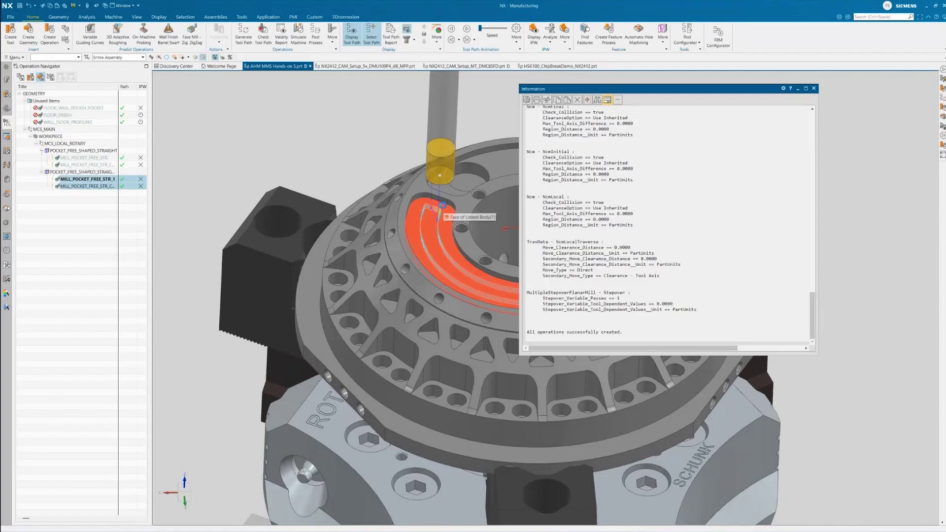
pyautogui.click(813, 88)
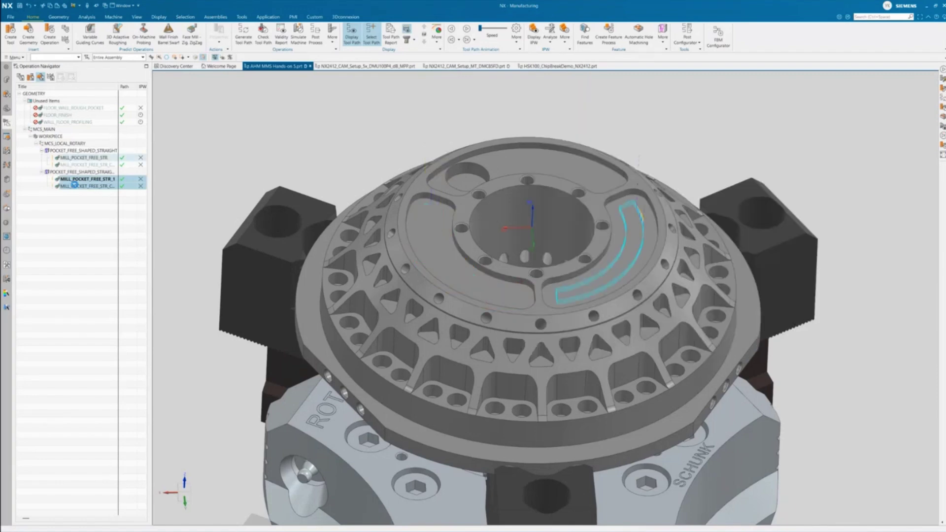
# Step: Examine the newly created pocket feature group, checking its geometry and the copied operation's tool path on the part
pyautogui.click(97, 216)
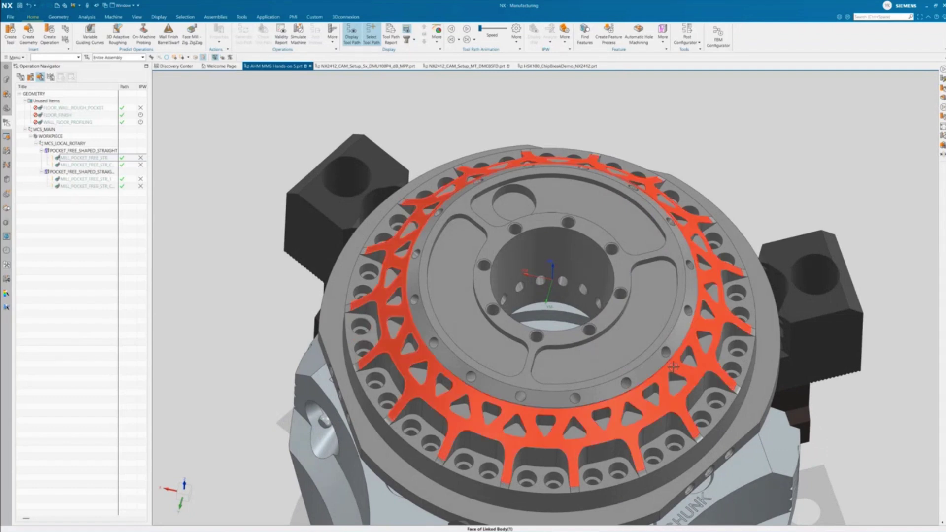
pyautogui.moveTo(640, 384); pyautogui.dragTo(539, 454, button='middle')
pyautogui.moveTo(539, 309); pyautogui.dragTo(536, 309, button='middle')
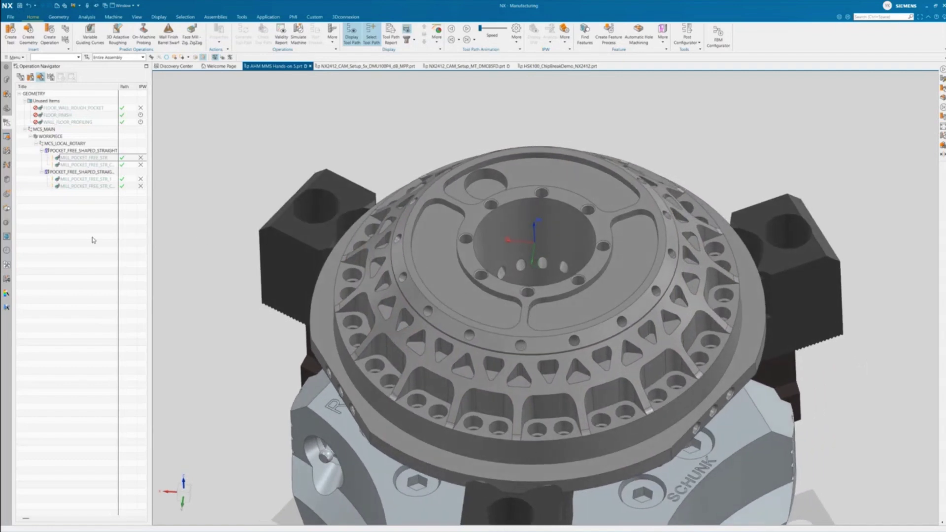
pyautogui.click(90, 187)
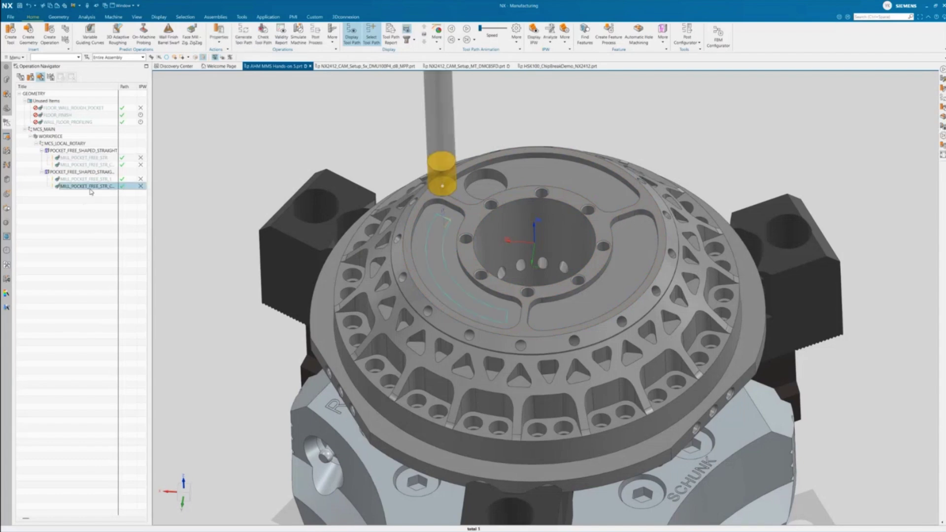
pyautogui.click(77, 172)
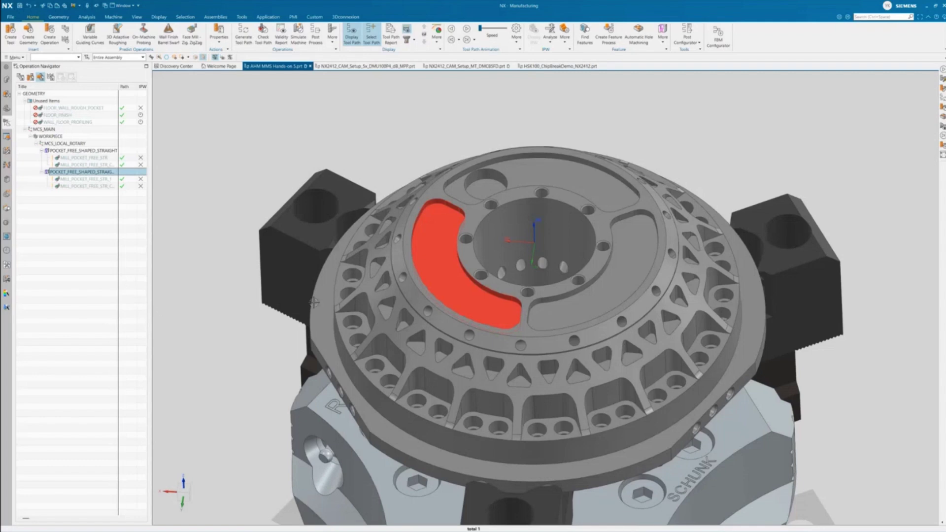
pyautogui.scroll(-4, 315, 302)
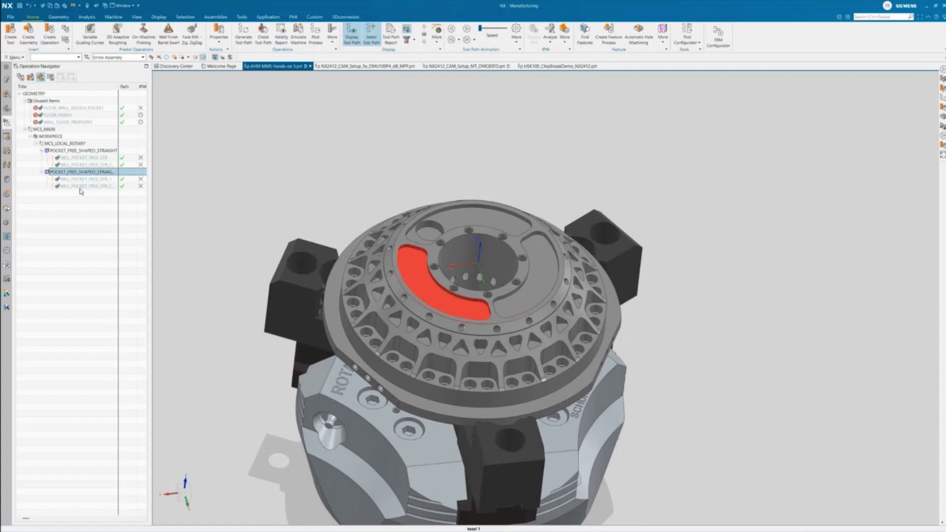
pyautogui.click(88, 173)
pyautogui.press('Return')
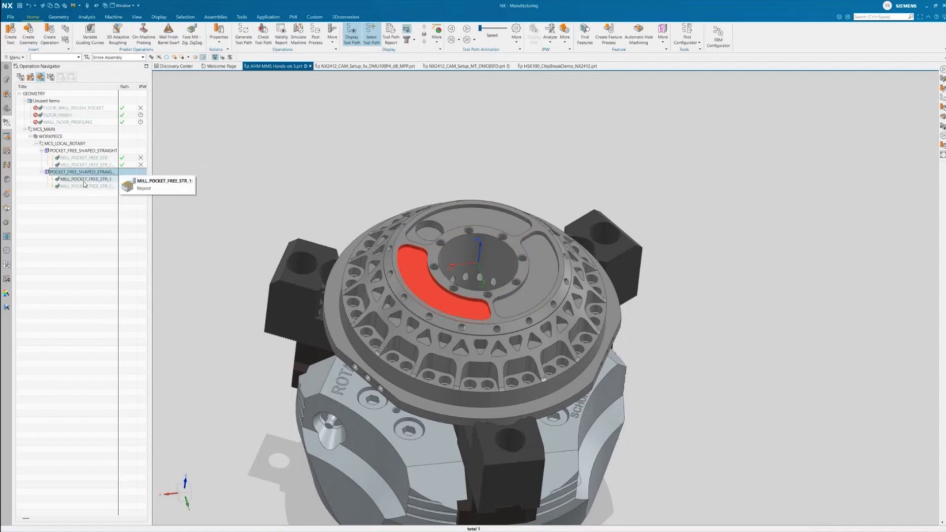
# Step: Open the FBM Configurator and expand the OperationSets library down to the operations stored in POCKET_FREE_SHAPED_STRAIGHT_USER, with their full names readable
pyautogui.click(718, 34)
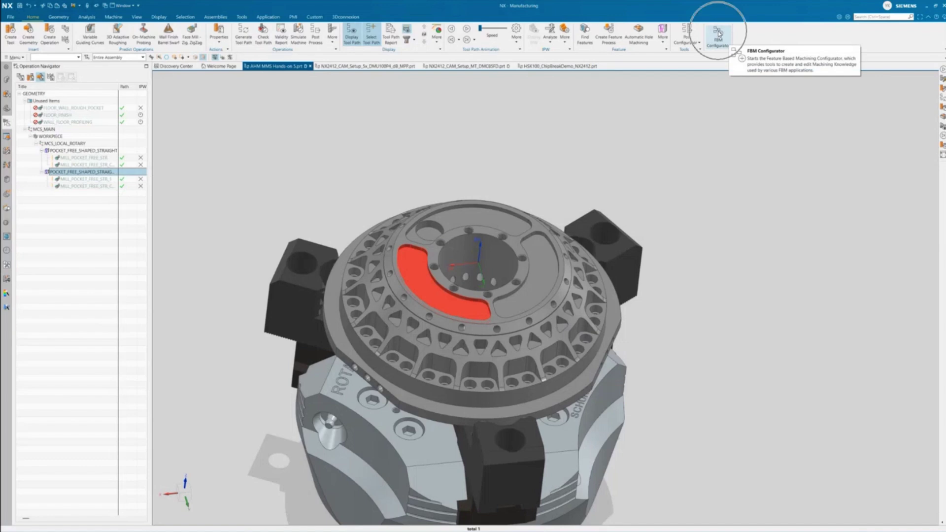
pyautogui.click(719, 34)
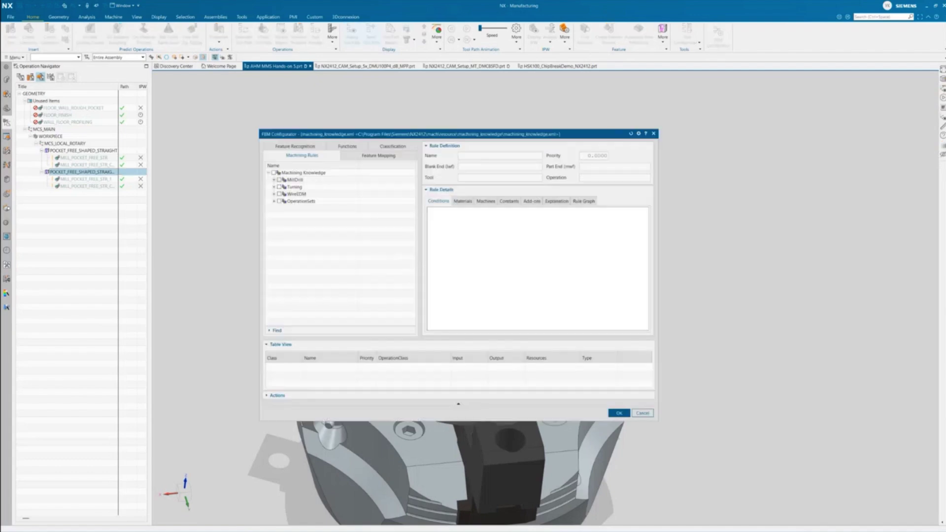
pyautogui.click(274, 201)
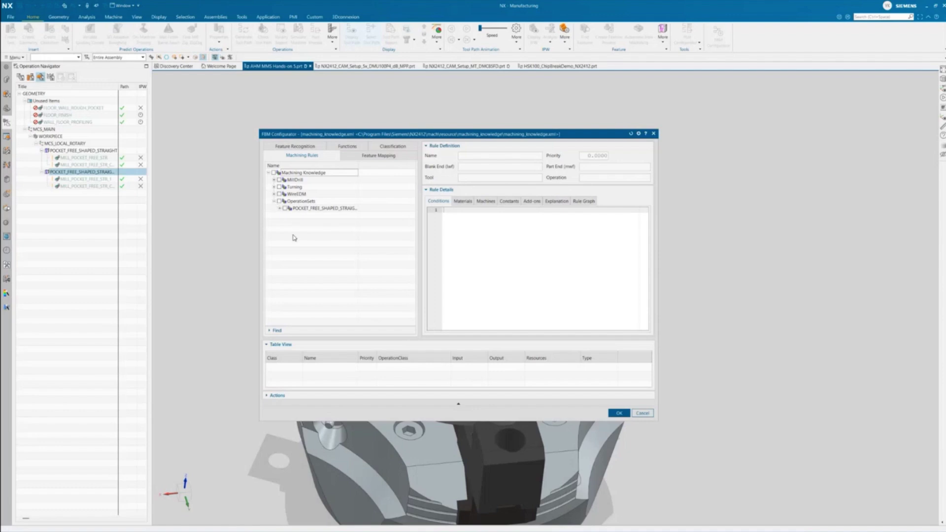
pyautogui.click(280, 209)
pyautogui.click(286, 215)
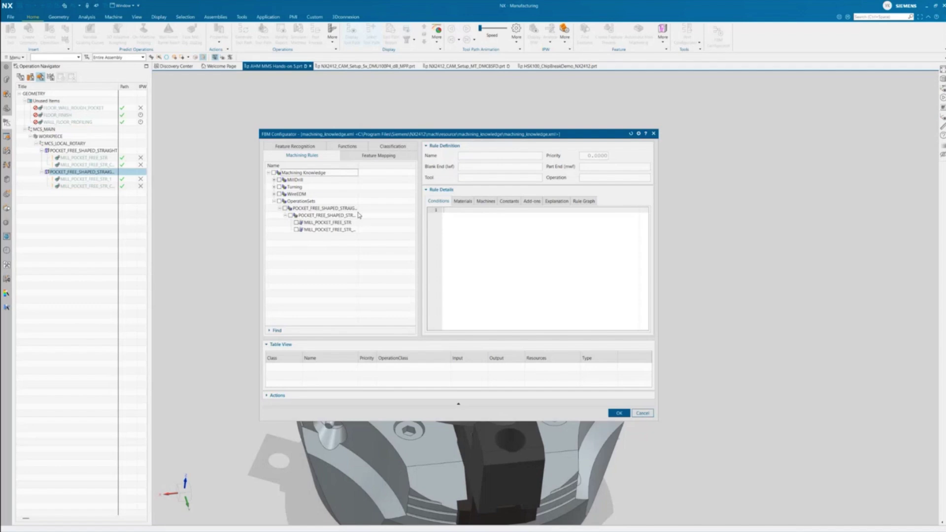
pyautogui.moveTo(363, 165); pyautogui.dragTo(377, 166)
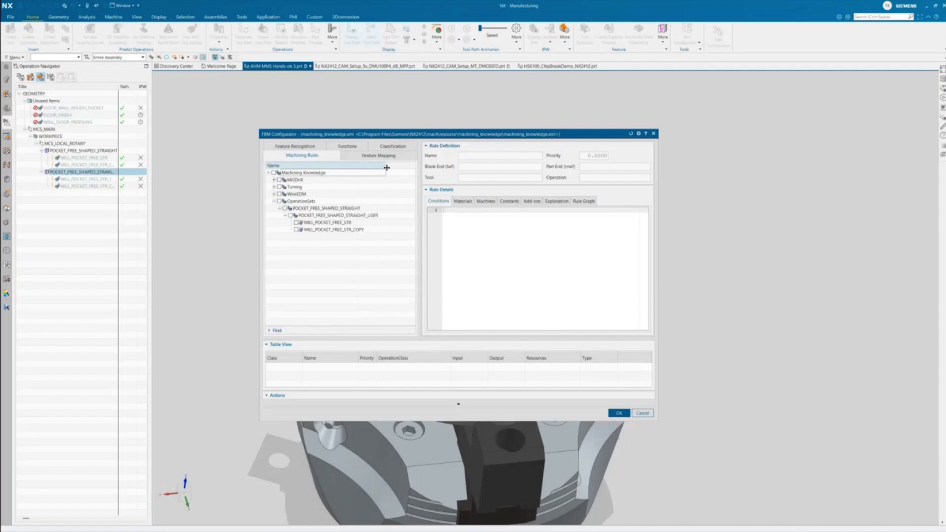
# Step: Select the POCKET_FREE_SHAPED_STRAIGHT_USER rule set to inspect its details and available actions, and leave the configurator
pyautogui.click(290, 216)
pyautogui.rightClick(319, 215)
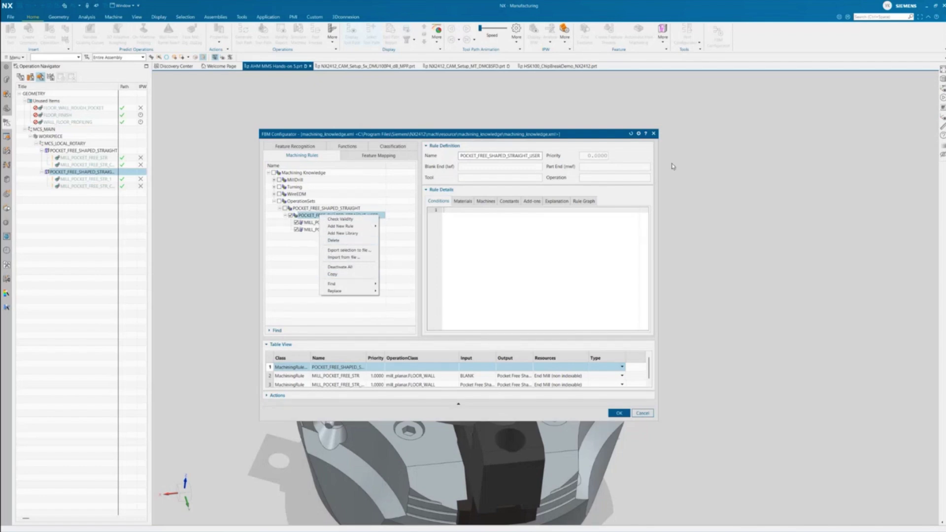
pyautogui.click(654, 134)
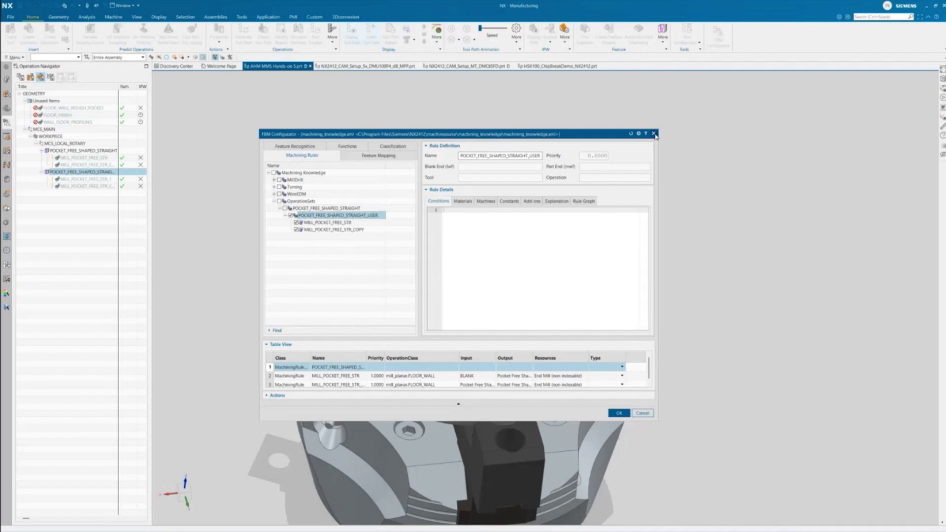
pyautogui.click(654, 134)
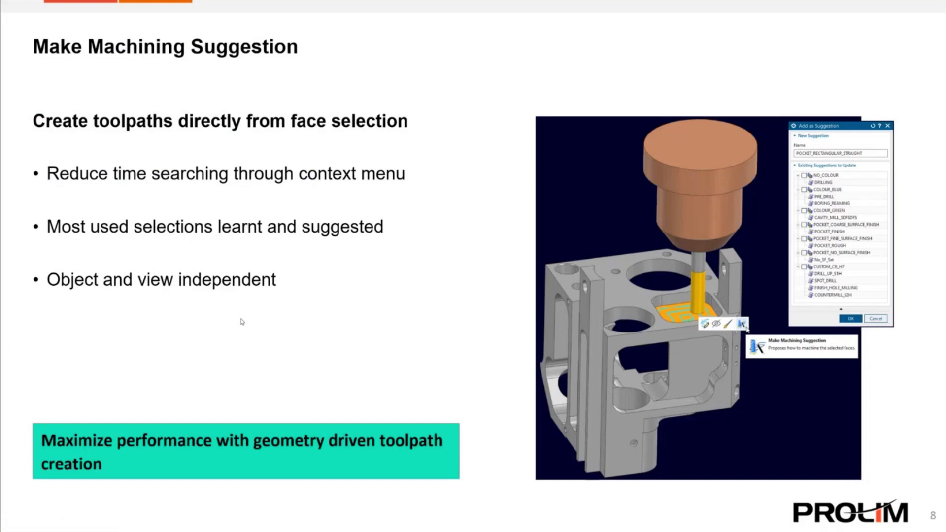
pyautogui.press('Right')
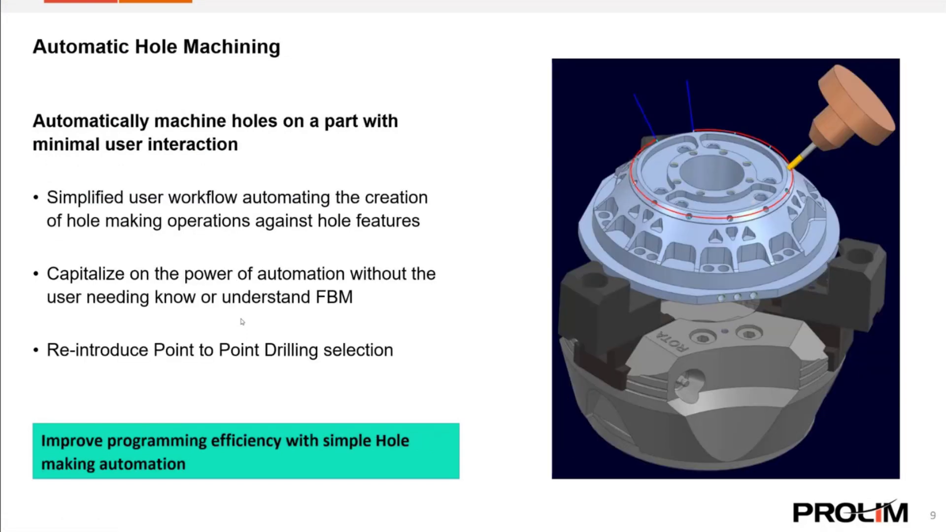
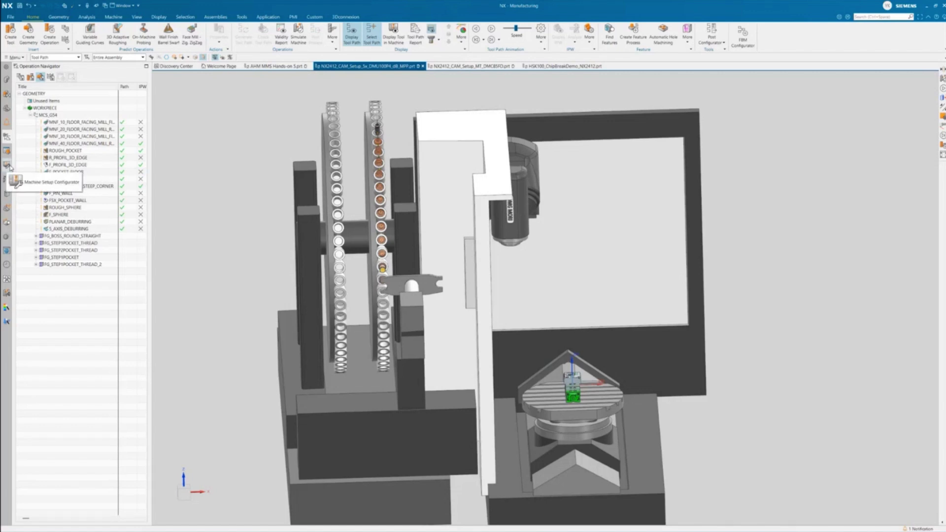
# Step: Show the Machine Setup Configurator for the DMU100P4 machine and expand the TC_WHEEL1 magazine to list its pockets
pyautogui.click(8, 166)
pyautogui.click(20, 77)
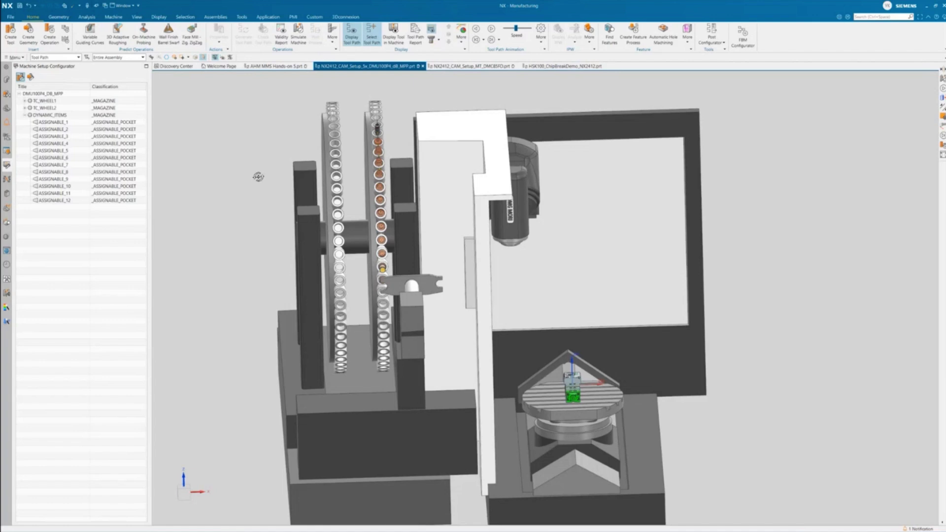
pyautogui.moveTo(258, 177); pyautogui.dragTo(371, 171, button='middle')
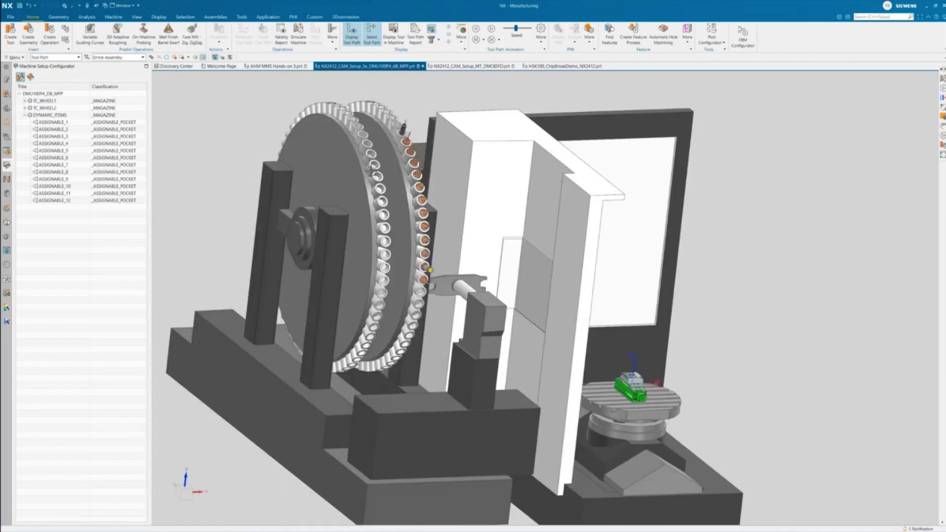
pyautogui.click(24, 101)
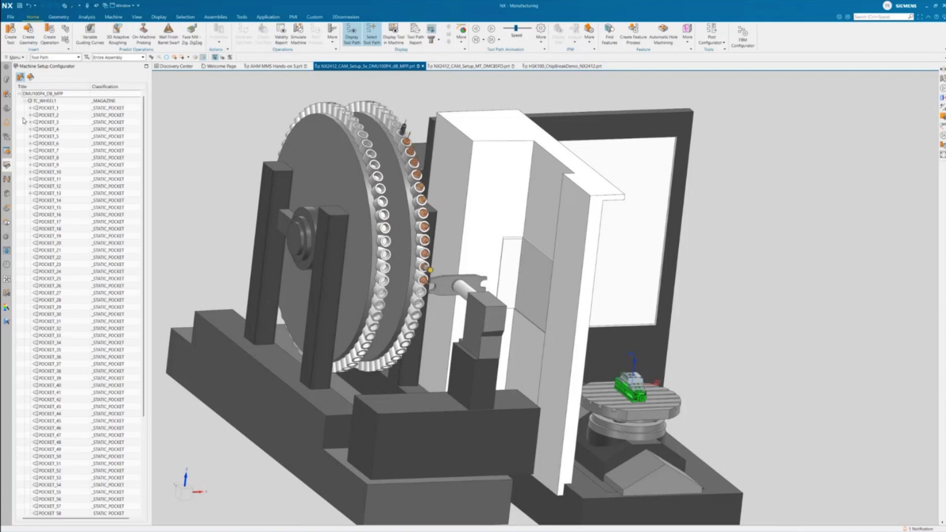
pyautogui.rightClick(38, 203)
pyautogui.click(53, 213)
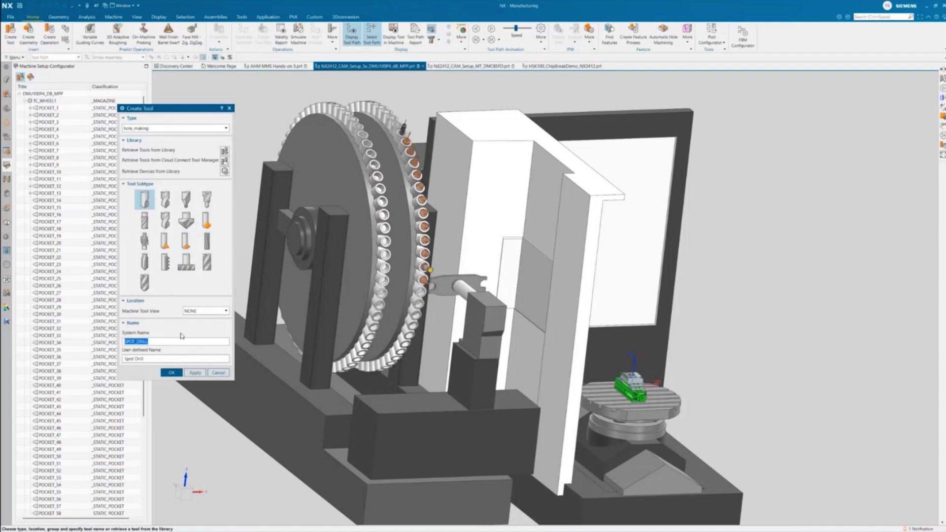
pyautogui.click(218, 373)
# Step: Look through the static pockets and assignable dynamic items in the machine setup, and view both tool wheels on the machine
pyautogui.scroll(-6, 82, 348)
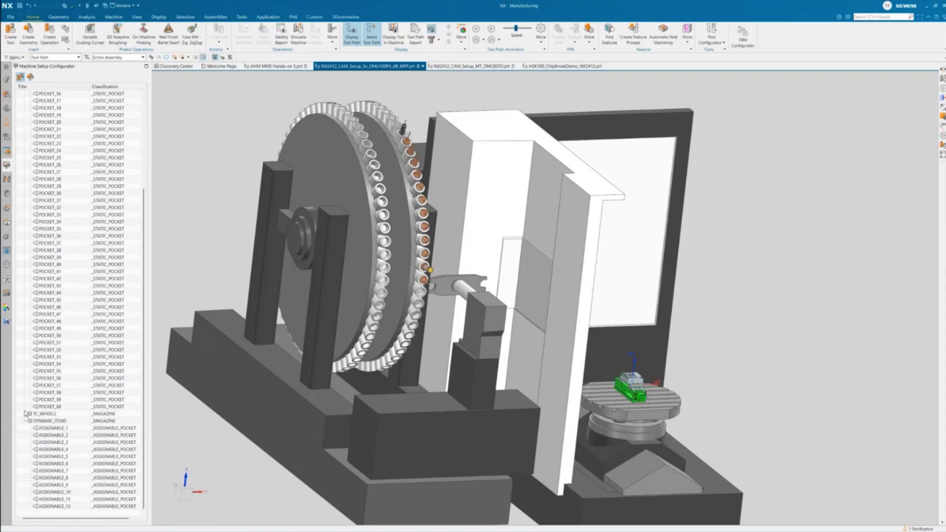
pyautogui.scroll(6, 75, 96)
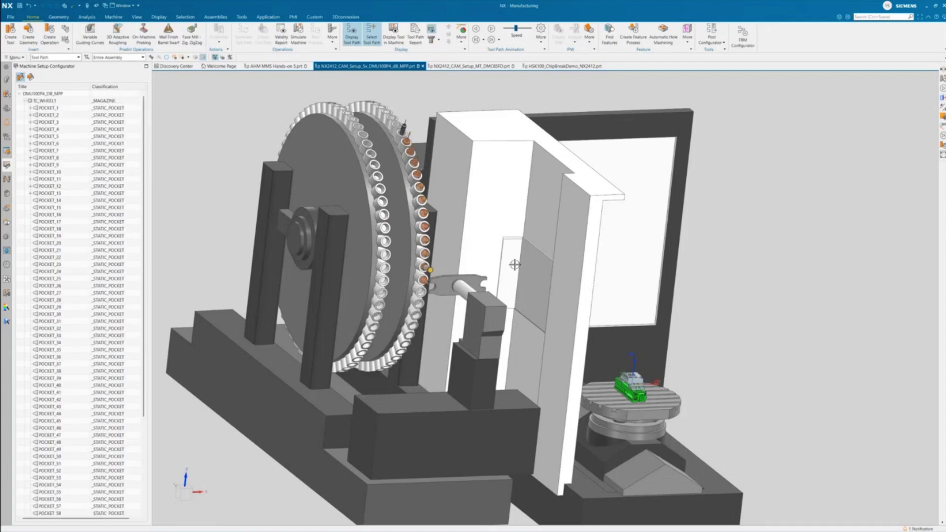
pyautogui.scroll(-3, 435, 280)
pyautogui.moveTo(522, 285); pyautogui.dragTo(429, 282, button='middle')
pyautogui.scroll(1, 430, 282)
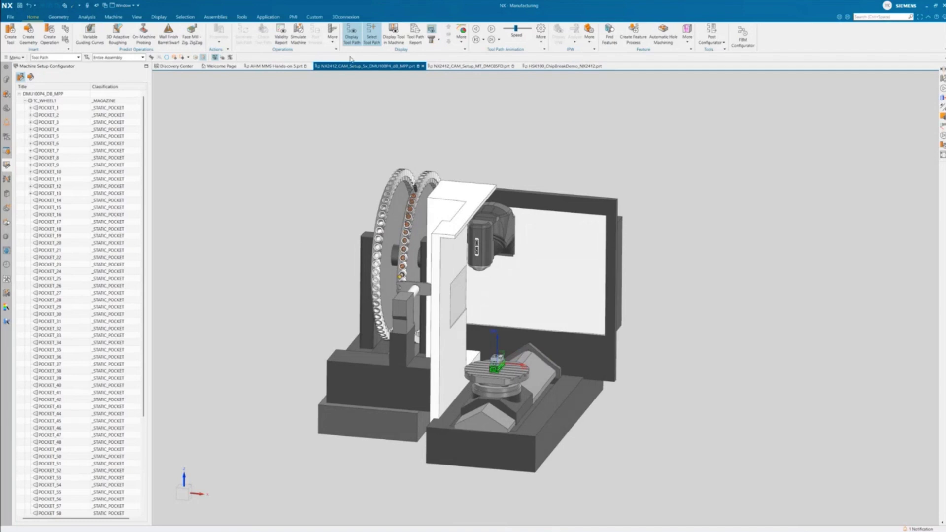
# Step: Open the Commissioning Manager, place its dialog clear of the tool wheels, and show its Carrier Management settings
pyautogui.click(313, 17)
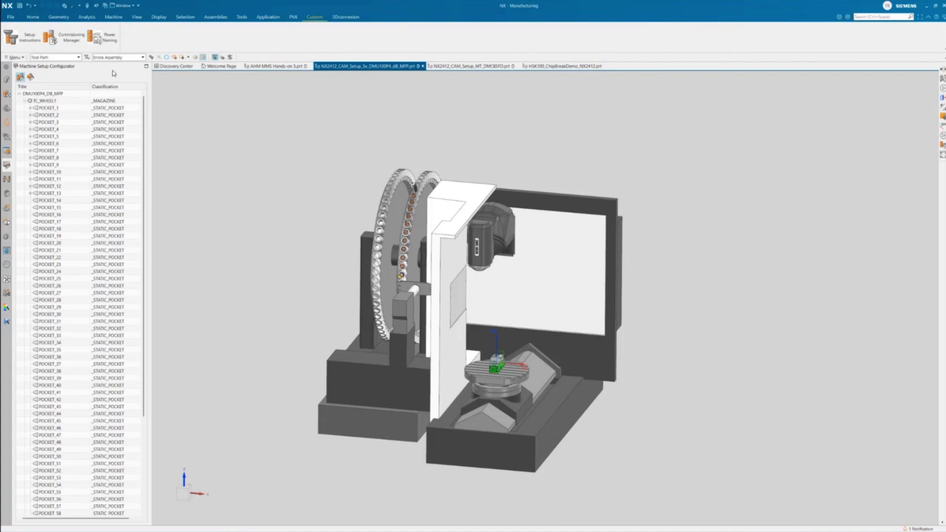
pyautogui.click(72, 38)
pyautogui.moveTo(225, 110); pyautogui.dragTo(694, 112)
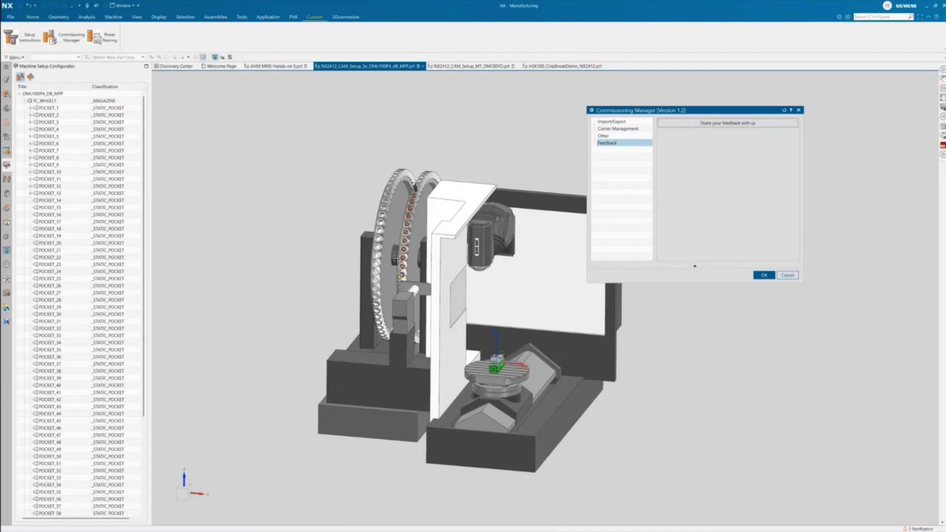
pyautogui.scroll(5, 393, 217)
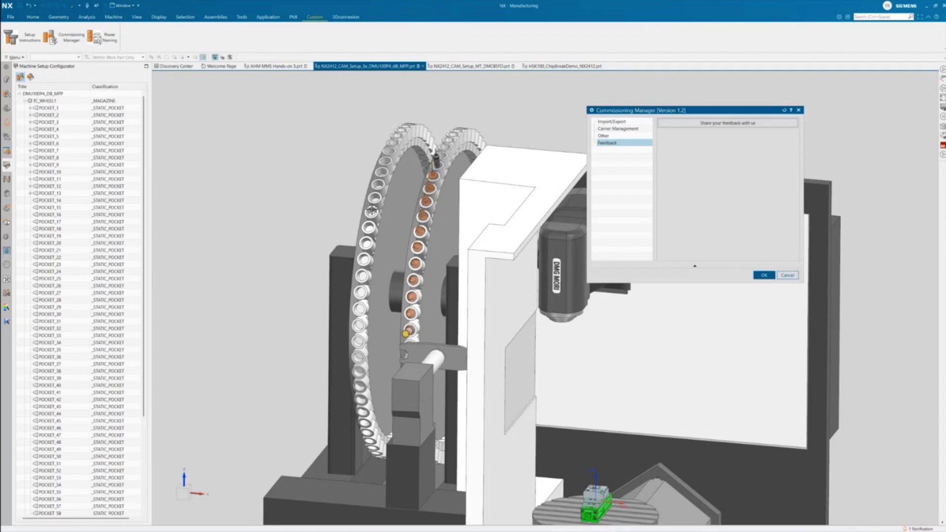
pyautogui.click(603, 139)
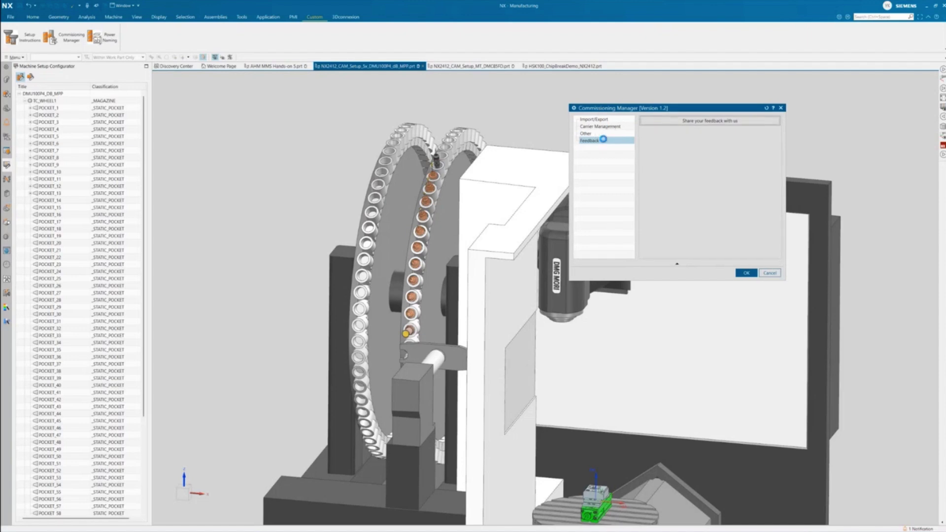
pyautogui.click(604, 127)
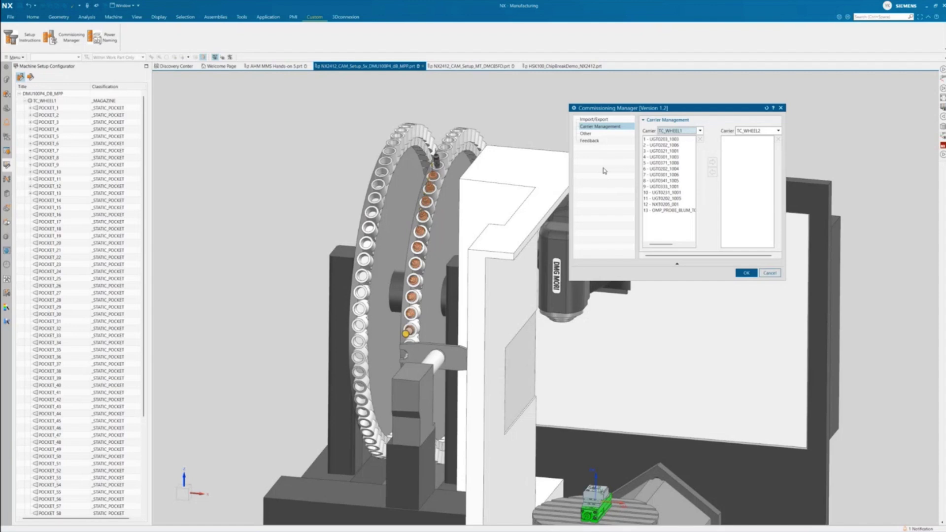
# Step: Transfer all tools from carrier TC_WHEEL1 to TC_WHEEL2, collapse TC_WHEEL1 in the machine setup, and accept the changes
pyautogui.click(663, 140)
pyautogui.keyDown('shift'); pyautogui.click(678, 210); pyautogui.keyUp('shift')
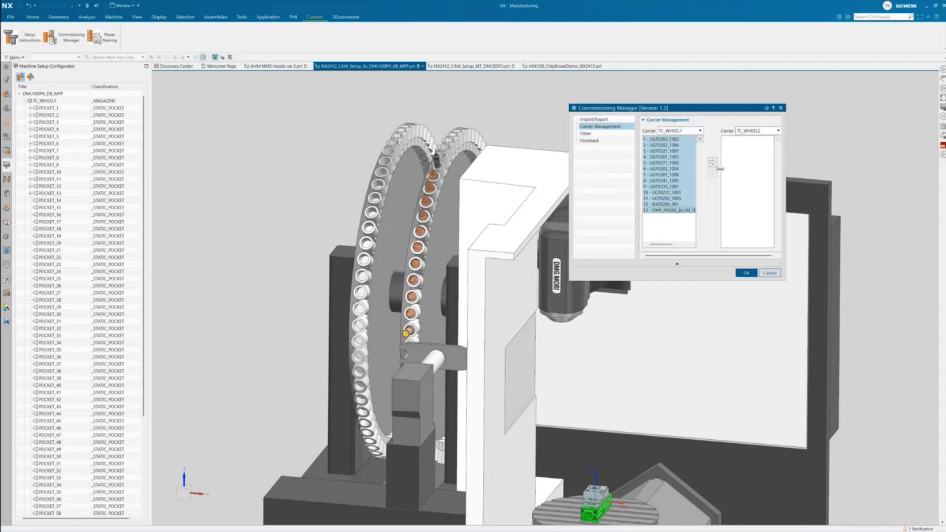
pyautogui.click(713, 164)
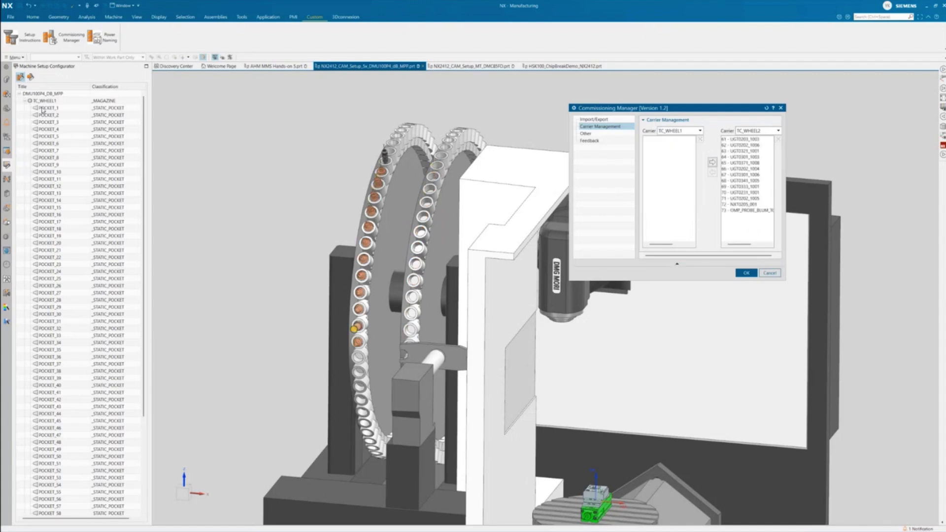
pyautogui.click(25, 101)
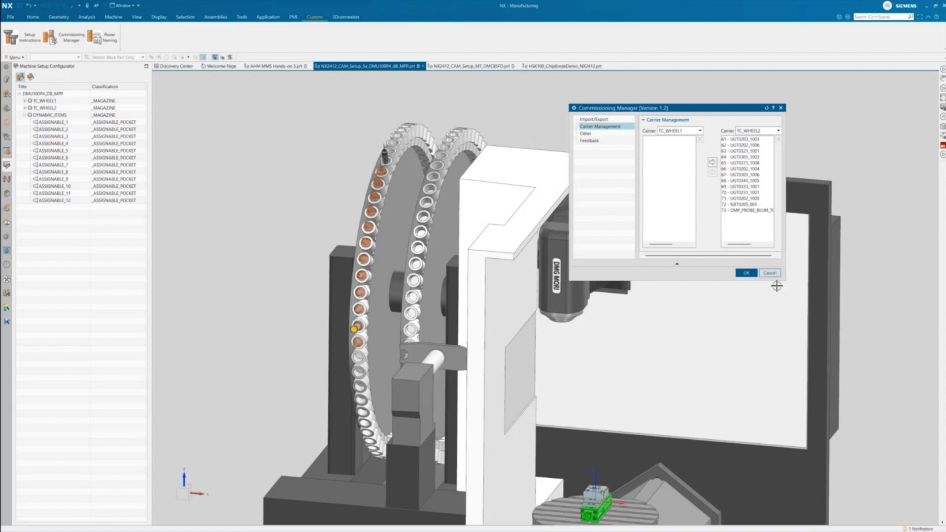
pyautogui.click(748, 273)
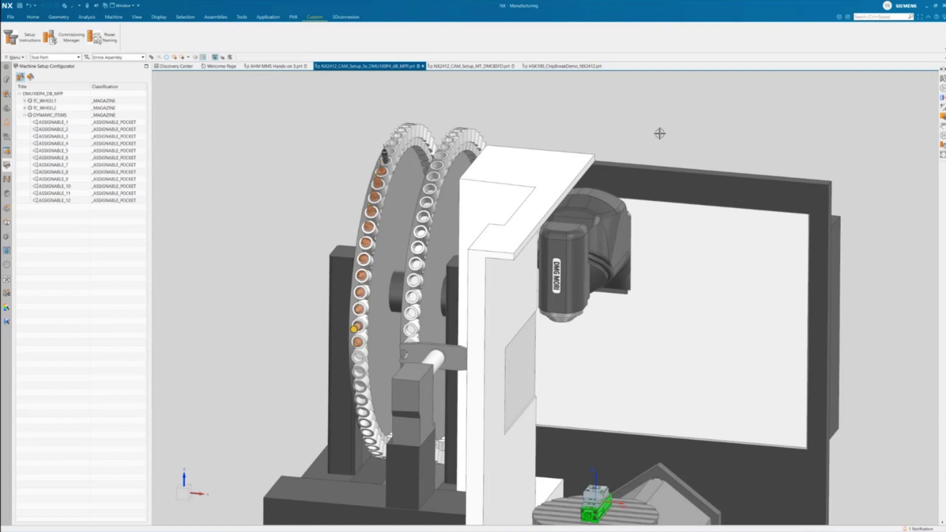
# Step: Search the commands for "post" and open the Post Hub
pyautogui.click(875, 17)
pyautogui.write('post')
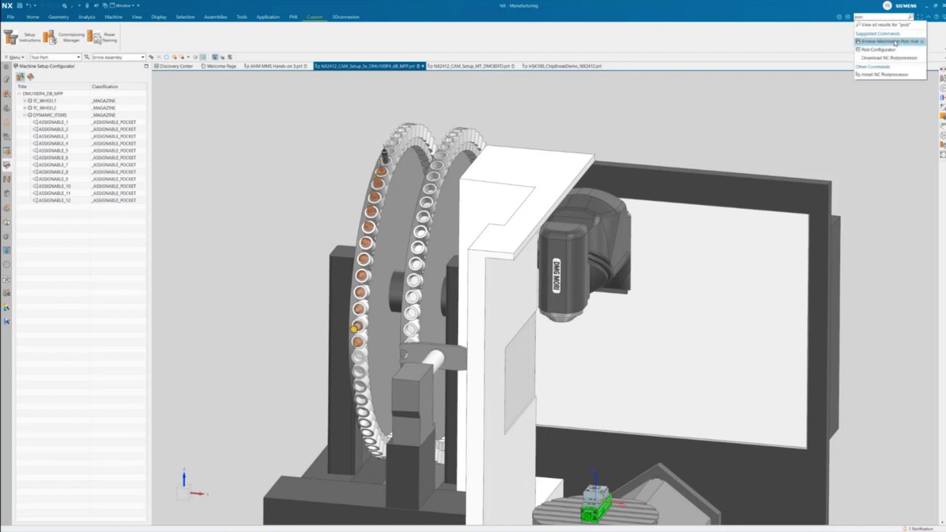
pyautogui.click(894, 43)
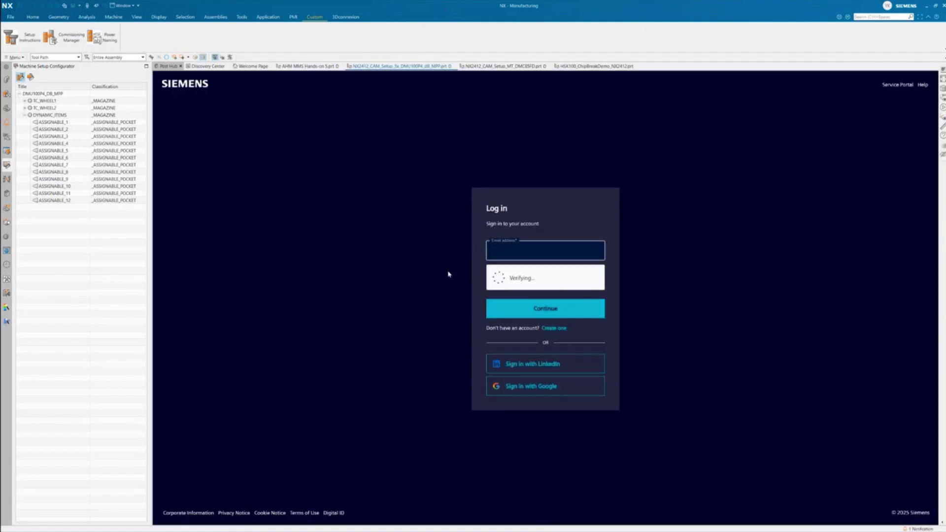
# Step: Sign in to the Post Hub with the saved account e-mail address and the account password
pyautogui.click(537, 251)
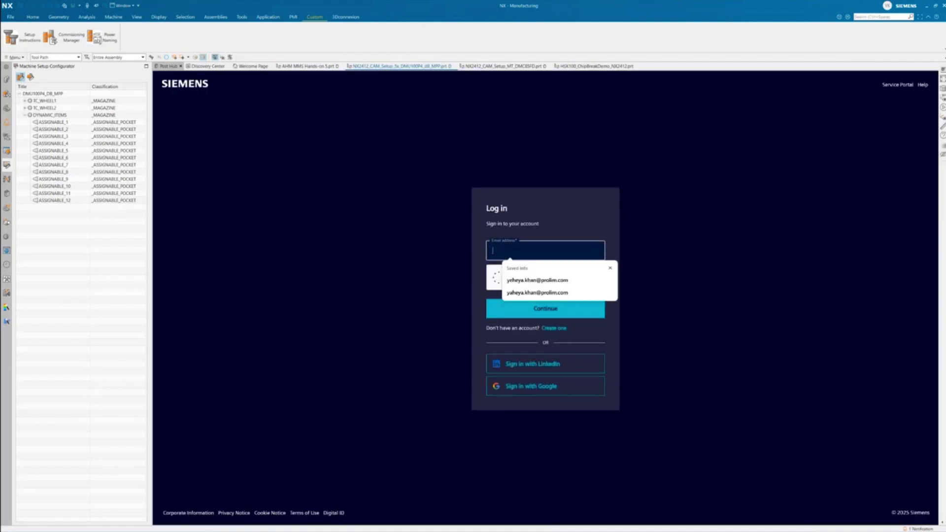
pyautogui.click(546, 281)
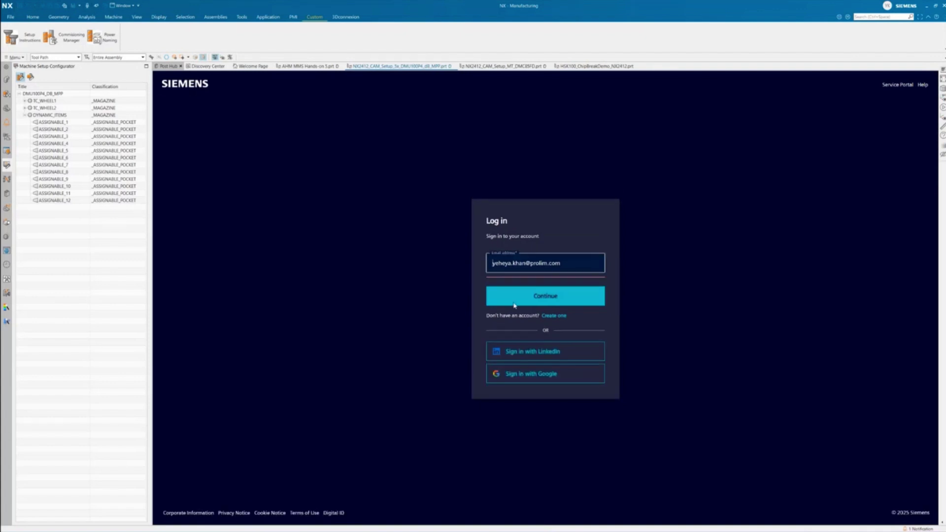
pyautogui.click(538, 301)
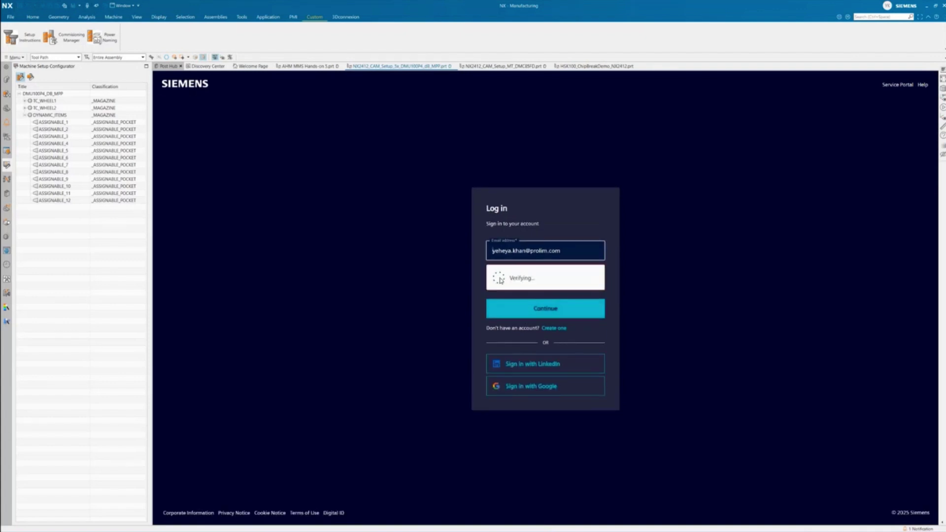
pyautogui.click(517, 308)
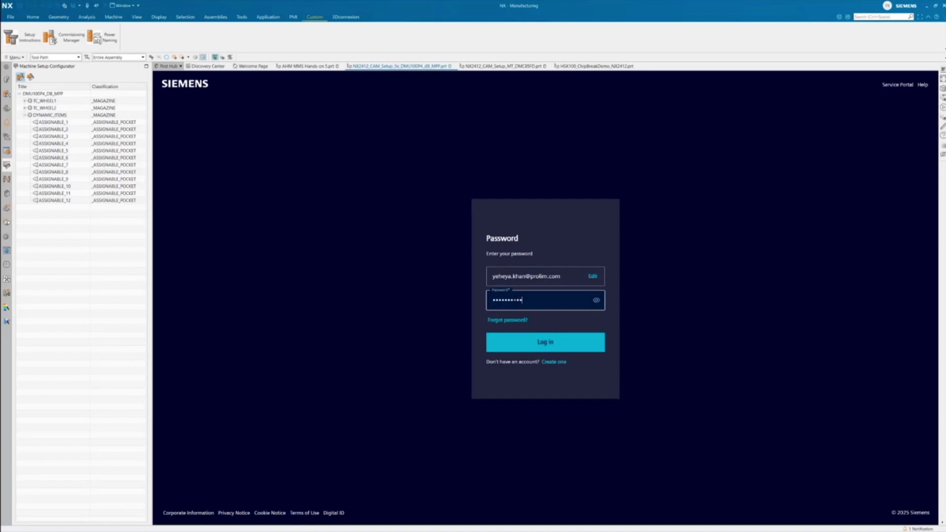
pyautogui.write('*')
pyautogui.press('Return')
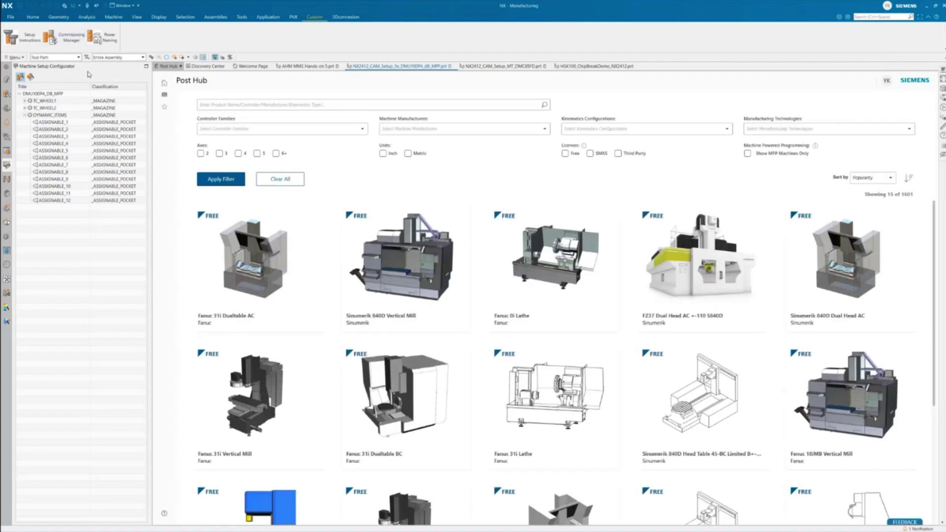
# Step: Find the NX CAM Commissioning Manager download among the NX CAM Application support resources, and close the Post Hub
pyautogui.click(165, 96)
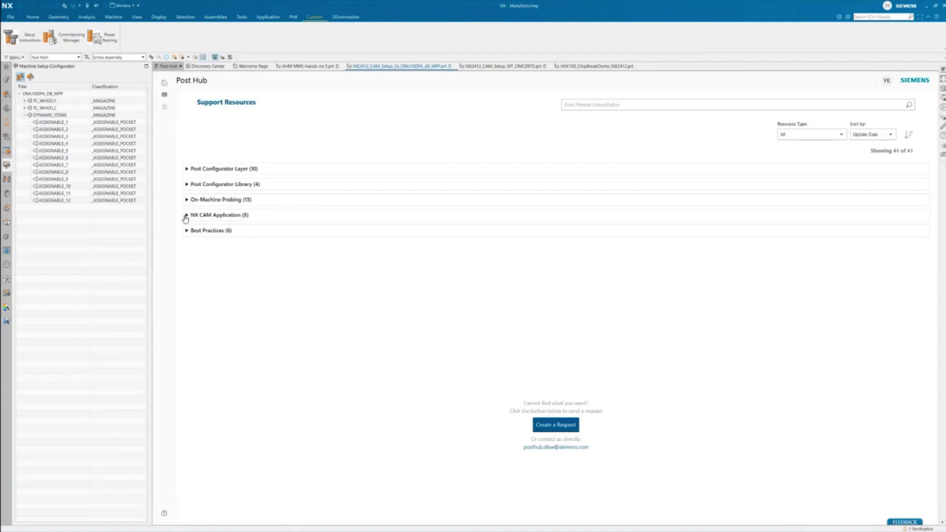
pyautogui.click(186, 216)
pyautogui.moveTo(262, 270)
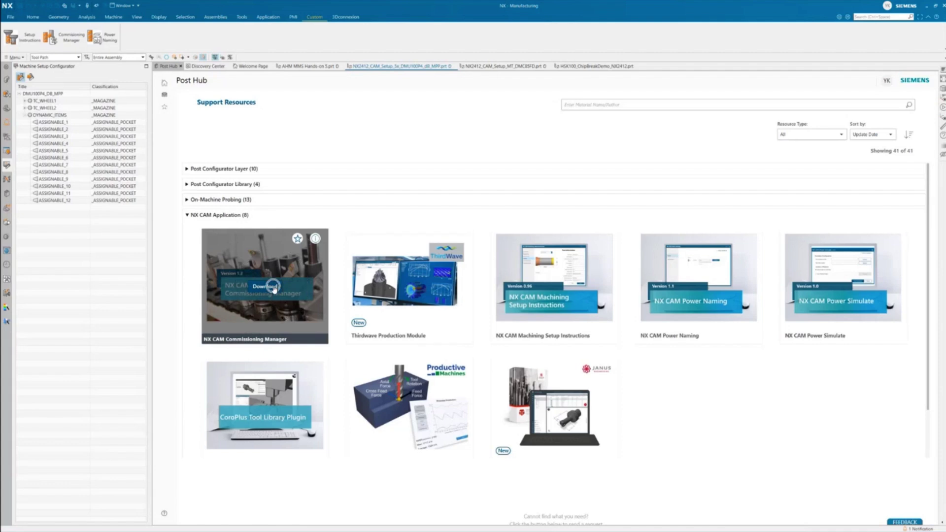
pyautogui.click(273, 289)
pyautogui.click(180, 66)
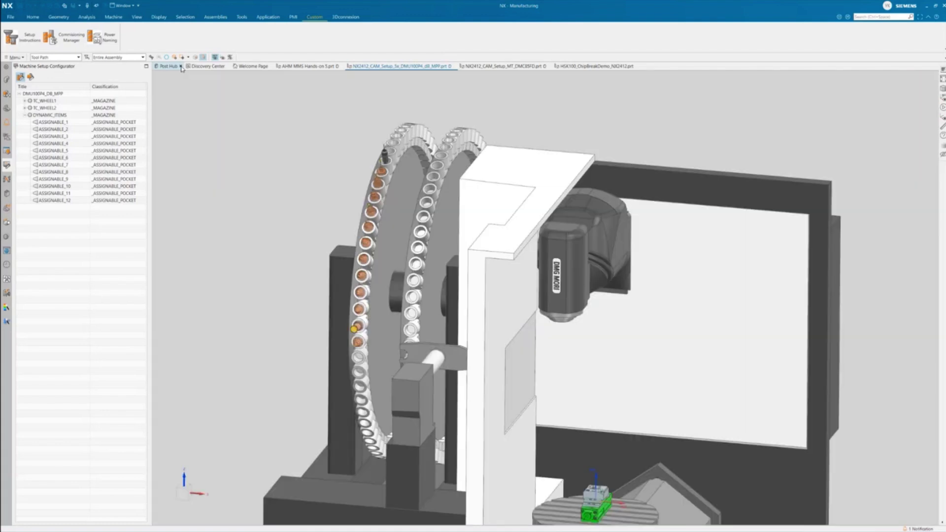
pyautogui.click(181, 66)
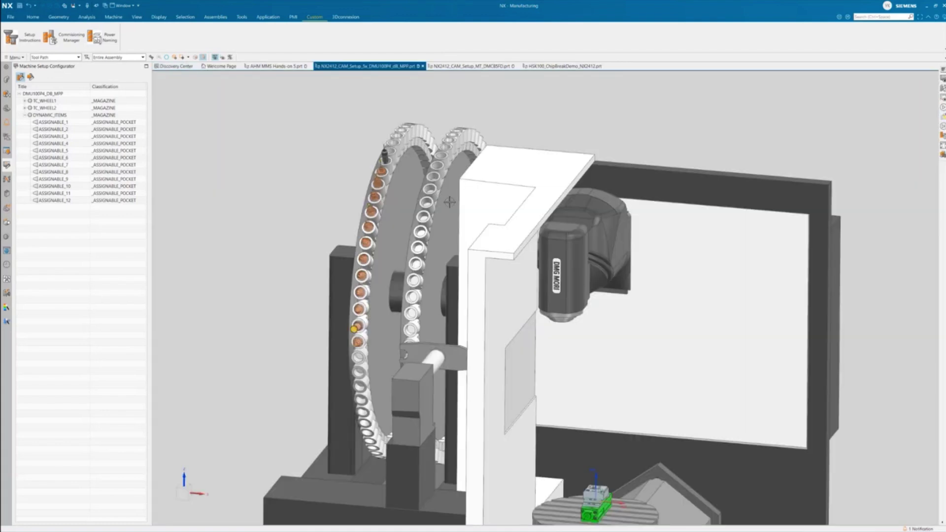
# Step: Show the operations in program order and select the pocket wall operation in the 1003_FINISH_POCKETS_RSPHERE group
pyautogui.scroll(-2, 249, 194)
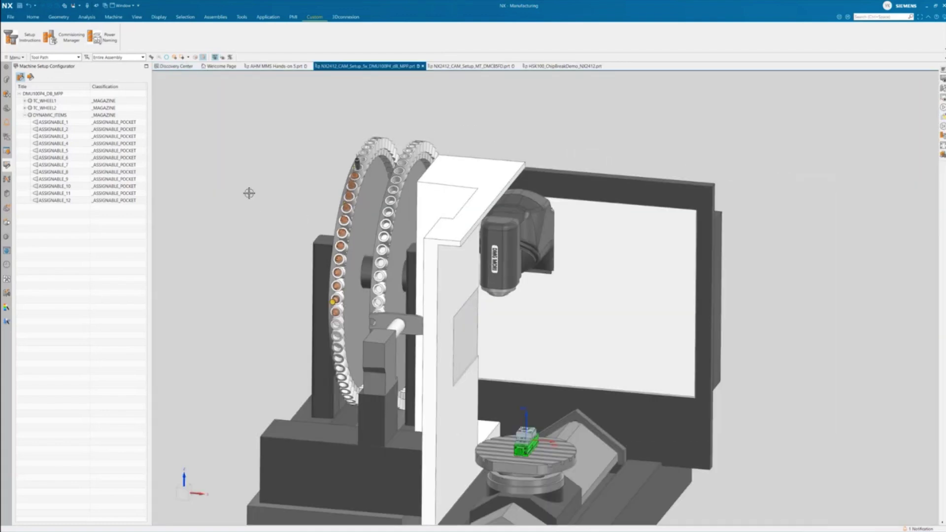
pyautogui.scroll(-1, 249, 193)
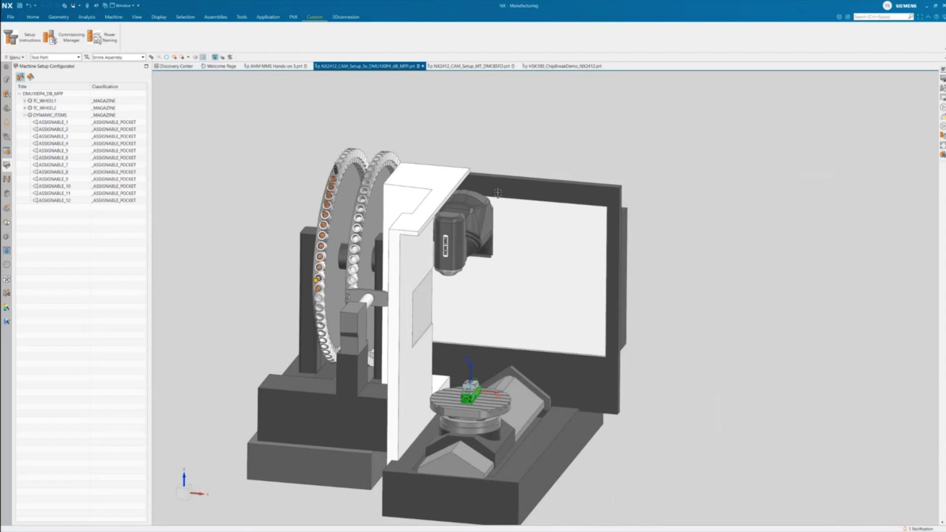
pyautogui.click(7, 139)
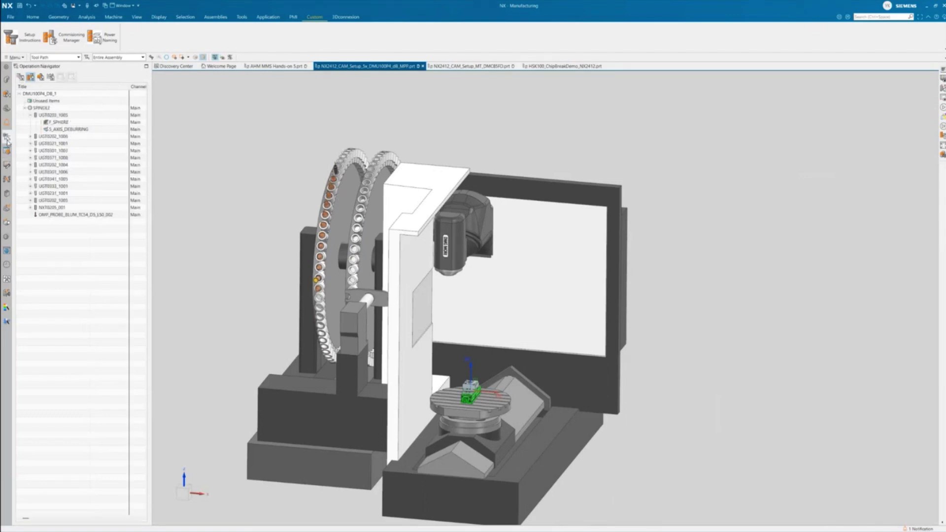
pyautogui.click(20, 78)
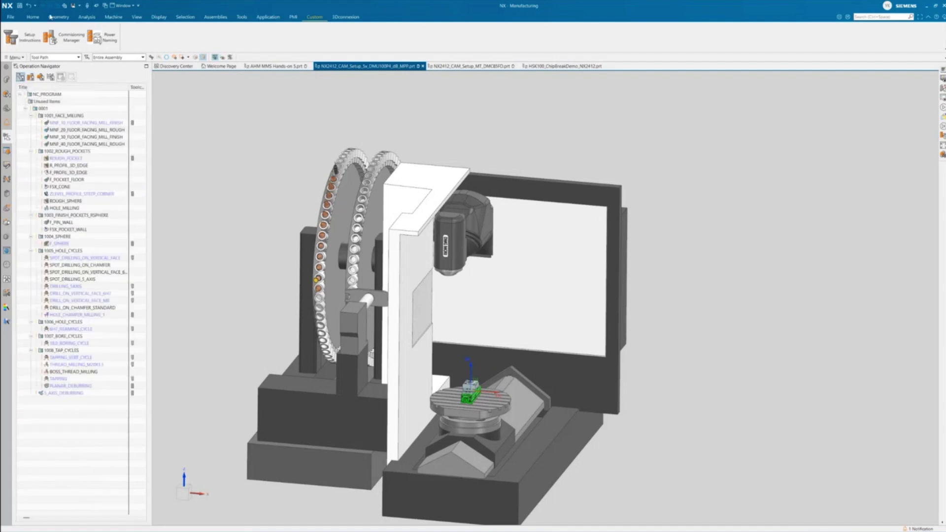
pyautogui.click(33, 17)
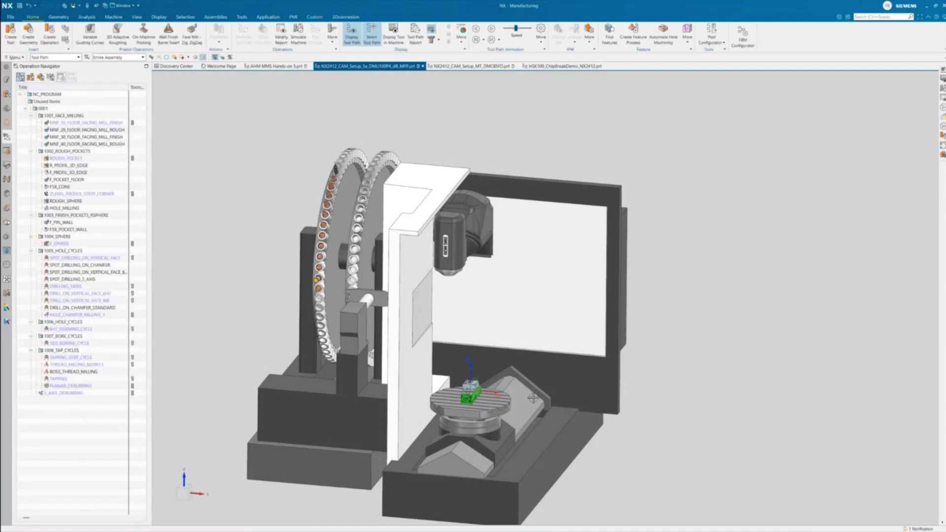
pyautogui.scroll(6, 533, 398)
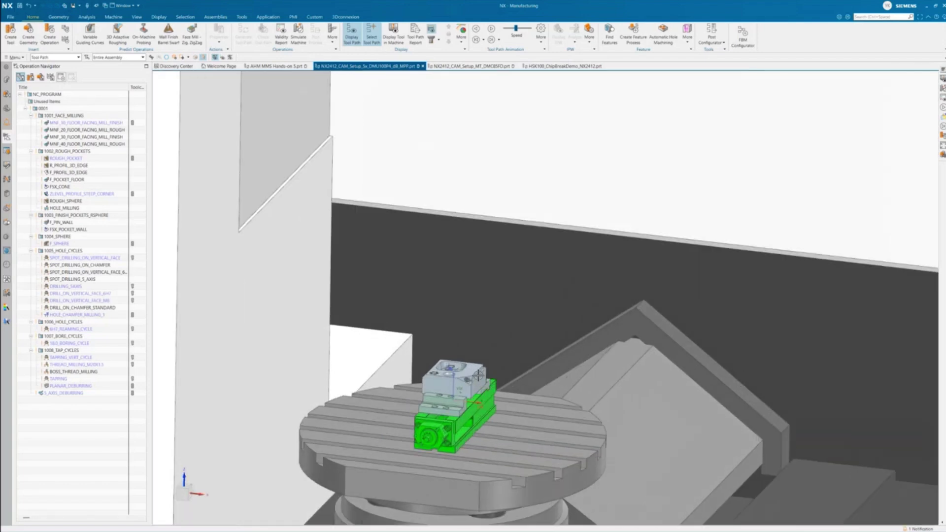
pyautogui.click(79, 229)
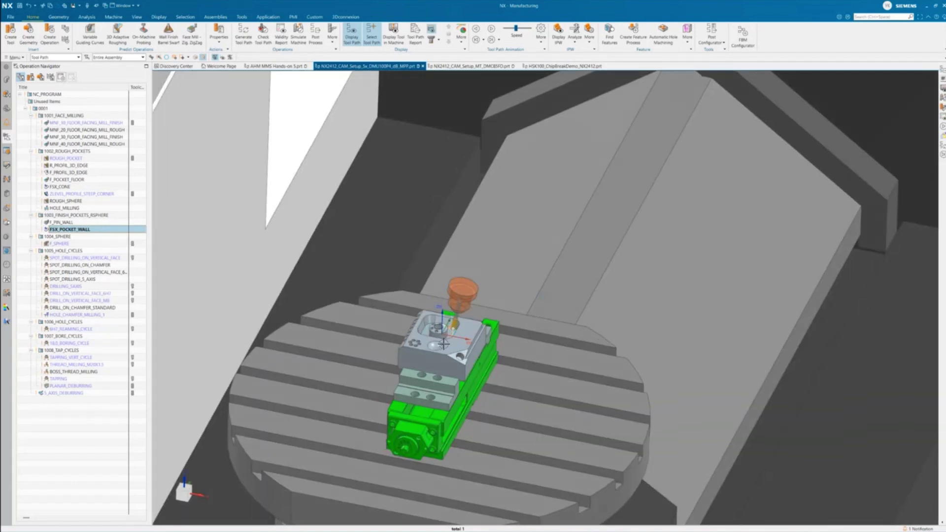
# Step: Display the selected pocket wall operation's tool in the machine and inspect the spindle and tool at the workpiece
pyautogui.scroll(2, 444, 336)
pyautogui.scroll(-3, 444, 336)
pyautogui.scroll(-5, 444, 336)
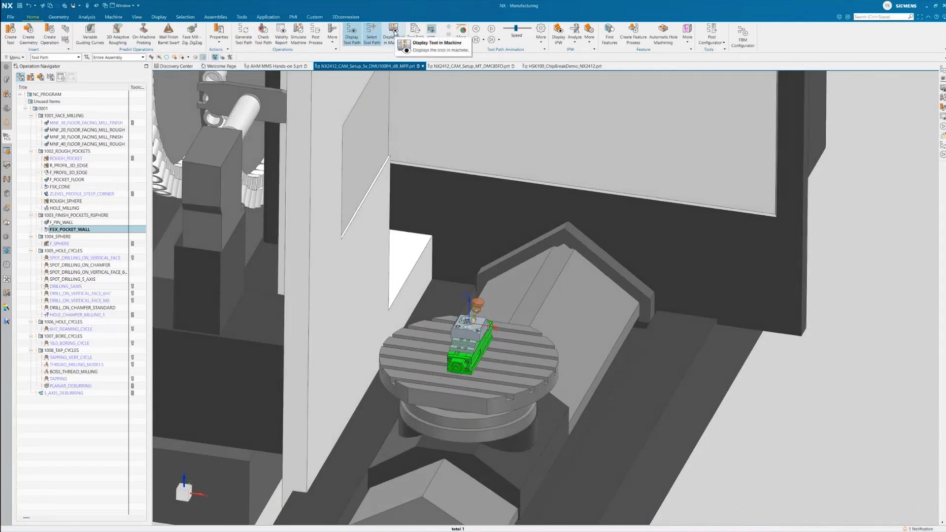
pyautogui.click(394, 32)
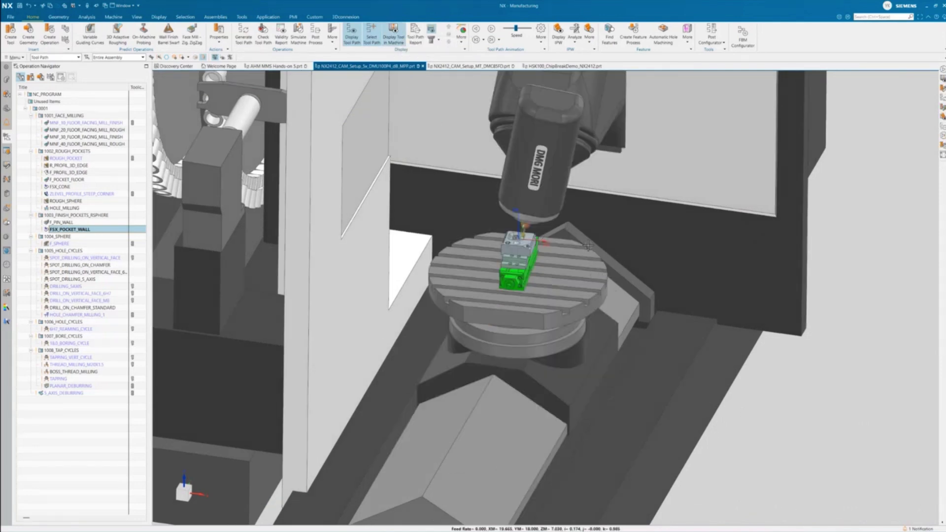
pyautogui.scroll(3, 549, 267)
pyautogui.scroll(10, 524, 193)
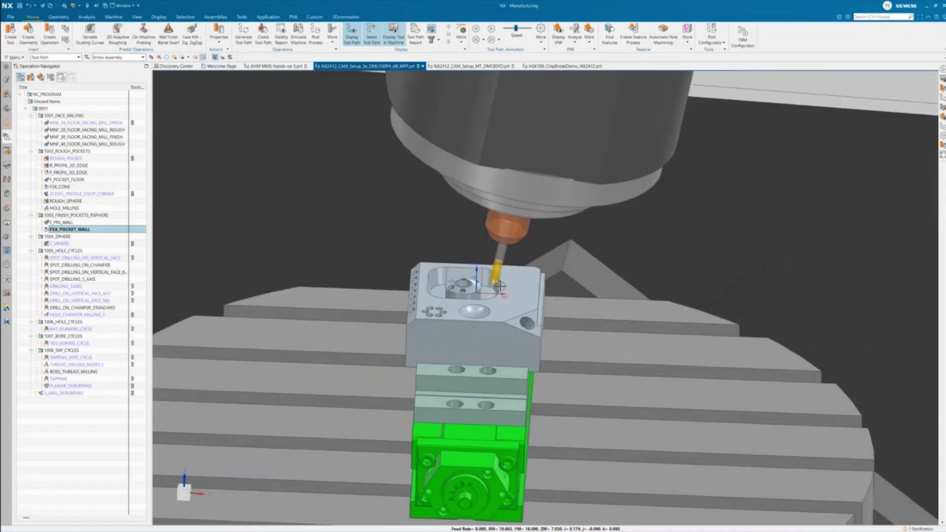
pyautogui.scroll(-10, 471, 286)
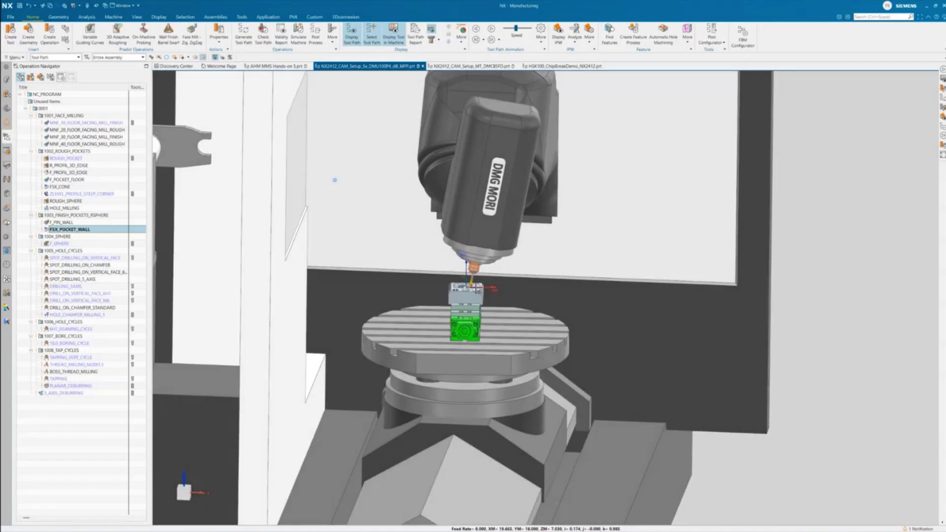
pyautogui.scroll(5, 461, 293)
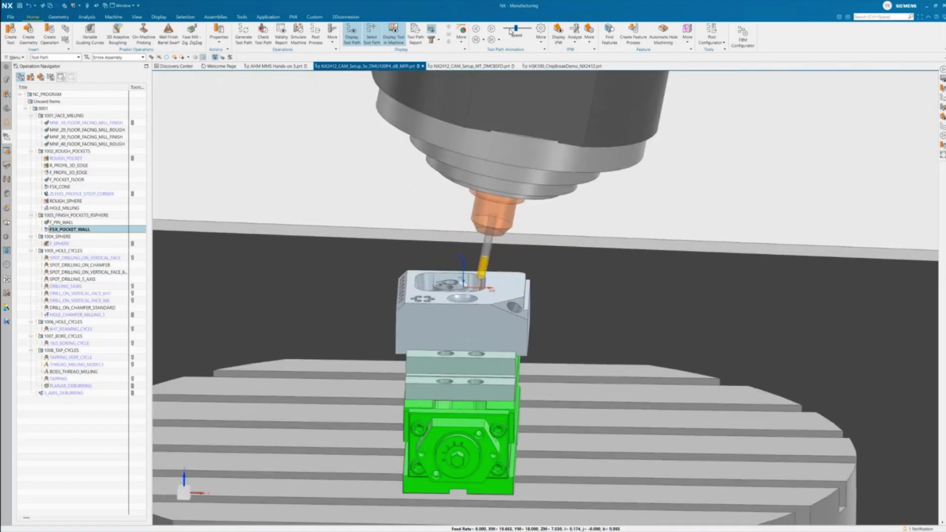
# Step: Lower the tool path animation speed and watch the pocket wall tool path run with the tool mounted in the machine
pyautogui.moveTo(513, 29); pyautogui.dragTo(505, 29)
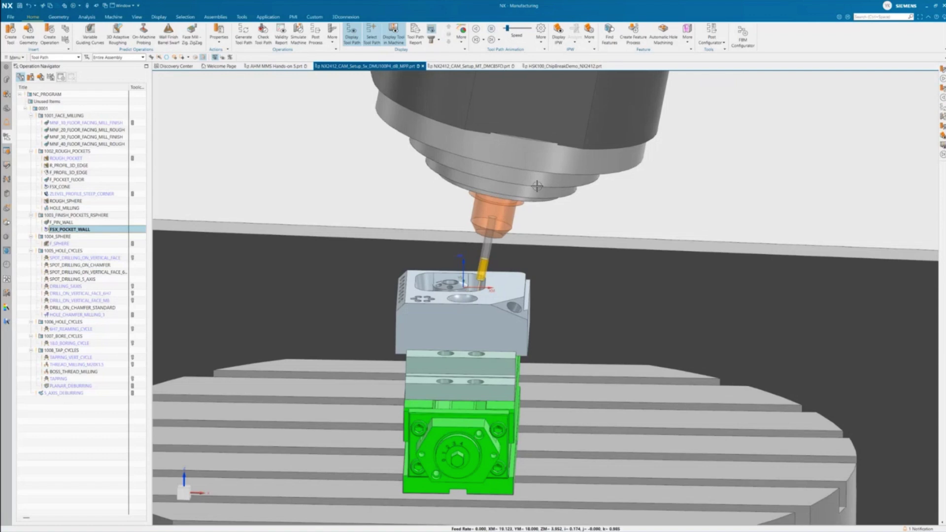
pyautogui.scroll(-6, 463, 277)
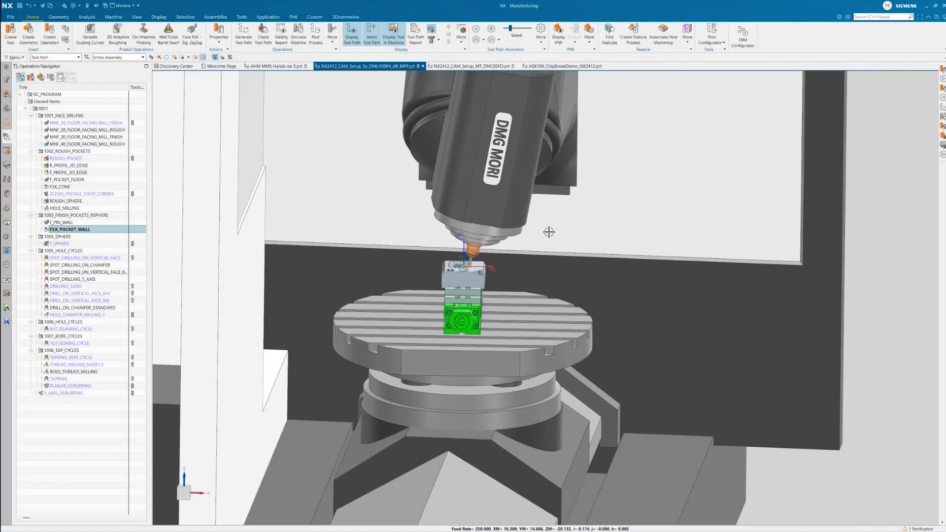
pyautogui.click(491, 30)
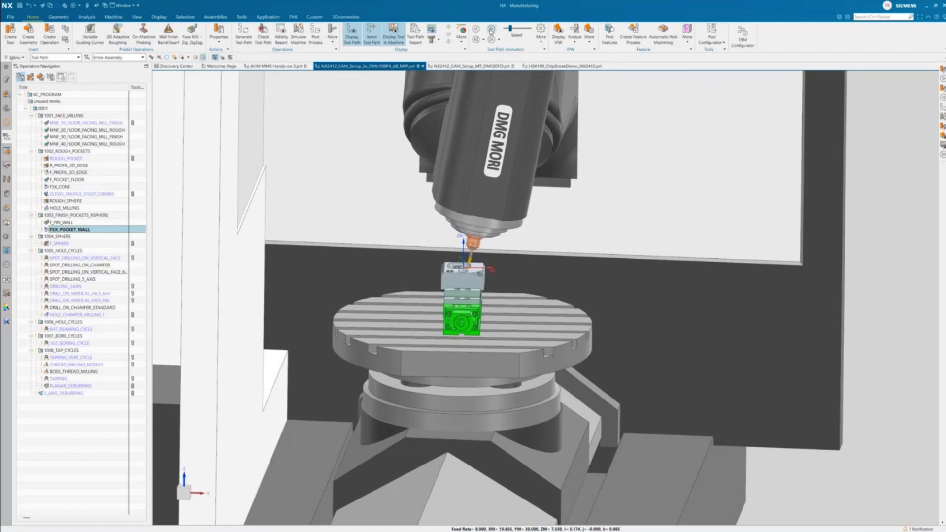
# Step: Examine the tool and holder at the pocket wall in close-up and from several angles, including the spindle and clamped workpiece
pyautogui.scroll(10, 466, 266)
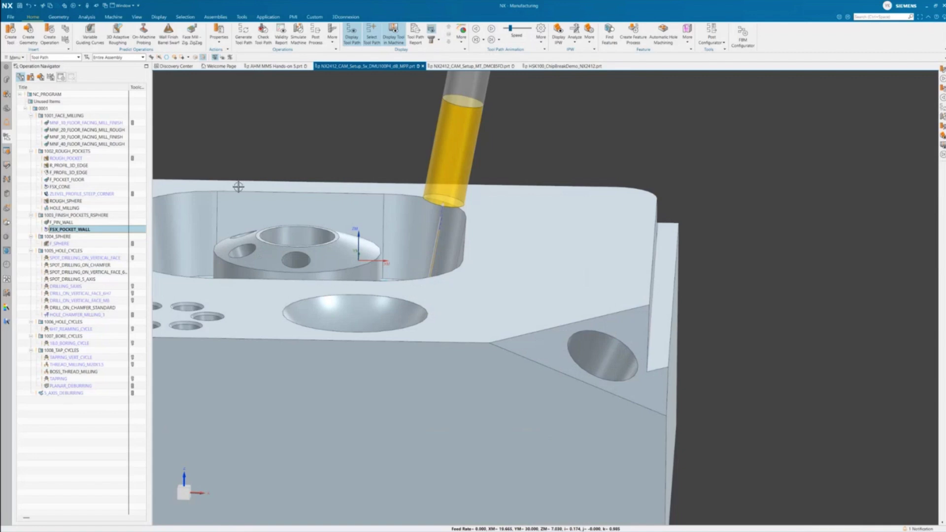
pyautogui.moveTo(238, 187); pyautogui.dragTo(416, 304, button='middle')
pyautogui.scroll(-9, 419, 307)
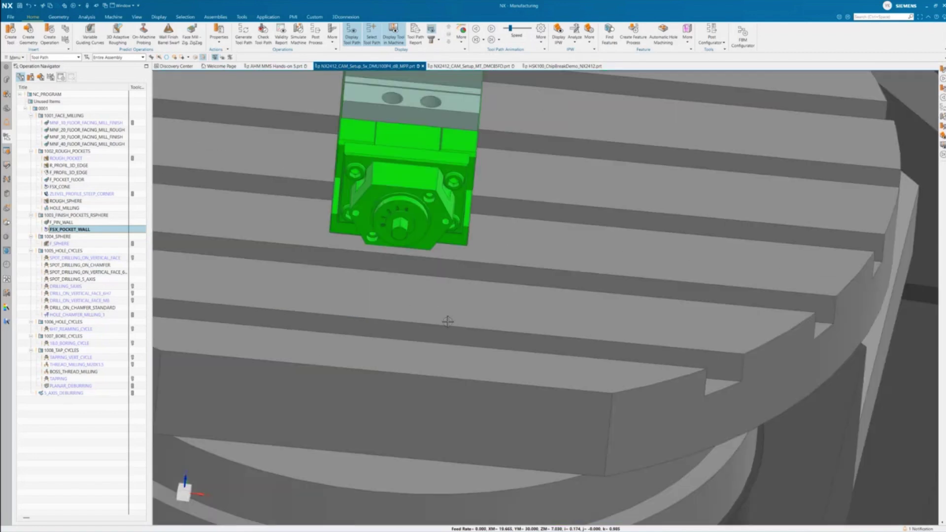
pyautogui.keyDown('shift'); pyautogui.moveTo(436, 182); pyautogui.dragTo(424, 262, button='middle'); pyautogui.keyUp('shift')
pyautogui.scroll(10, 425, 261)
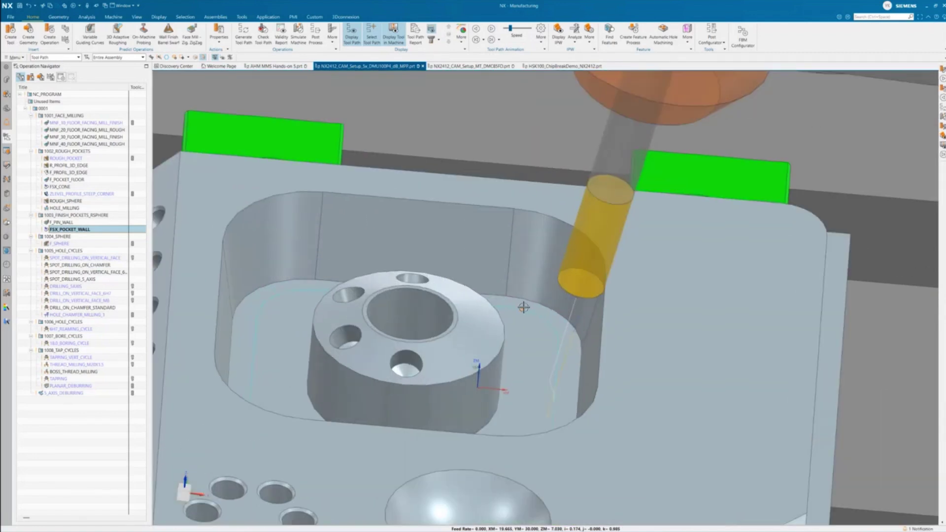
pyautogui.scroll(3, 453, 260)
pyautogui.scroll(-10, 453, 259)
pyautogui.moveTo(488, 295); pyautogui.dragTo(518, 332, button='middle')
pyautogui.scroll(10, 475, 318)
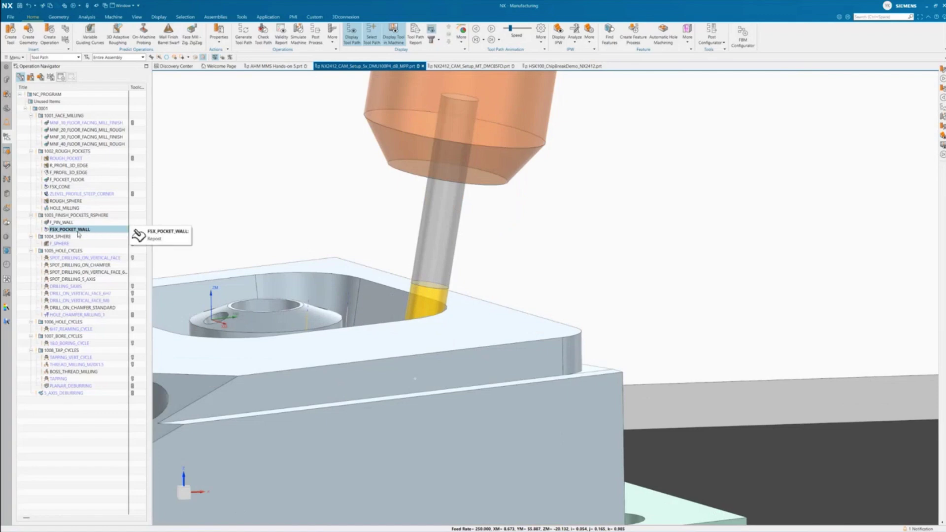
pyautogui.scroll(-6, 494, 294)
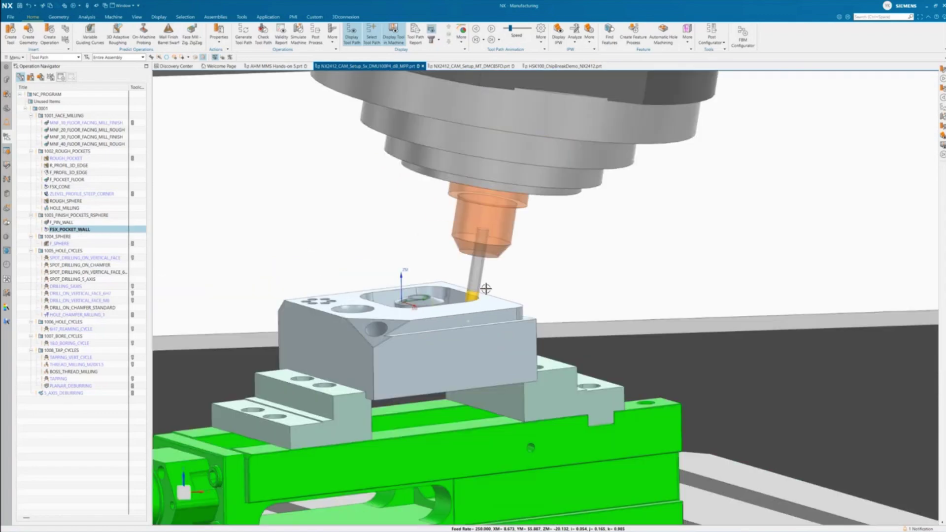
pyautogui.scroll(-3, 457, 284)
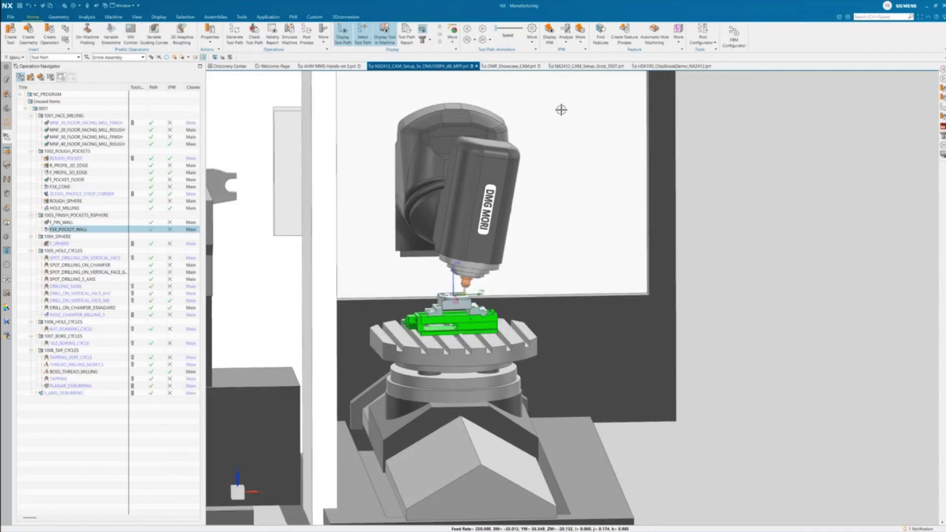
# Step: Switch to the NX2412_CAM_Setup_Grob_550T part and show the ROUGH_BORE_ID turning operation with its tool in the machine
pyautogui.click(573, 67)
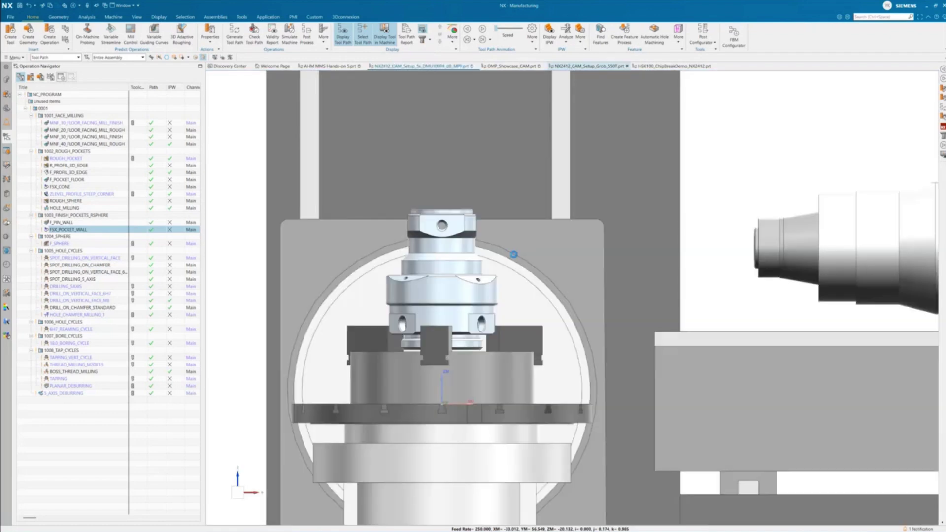
pyautogui.click(7, 110)
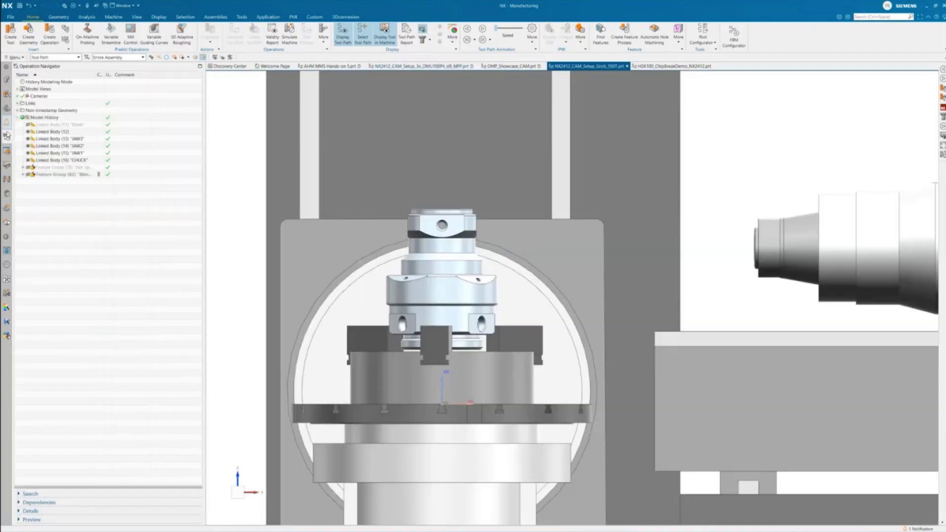
pyautogui.click(7, 140)
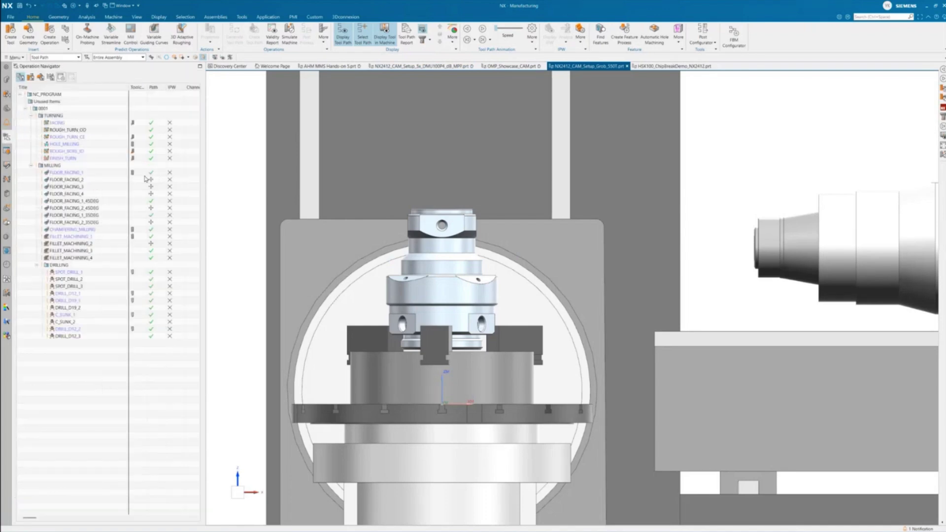
pyautogui.click(67, 150)
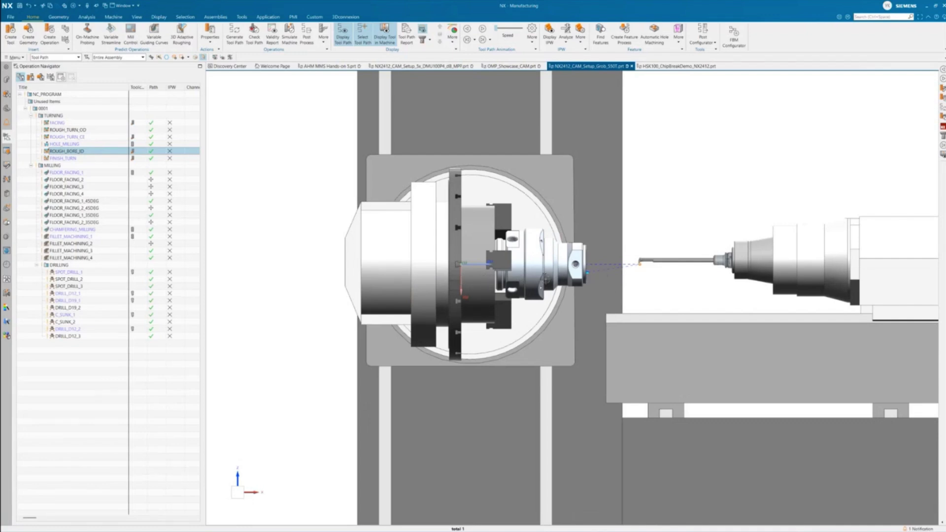
pyautogui.scroll(3, 628, 276)
pyautogui.scroll(-2, 481, 278)
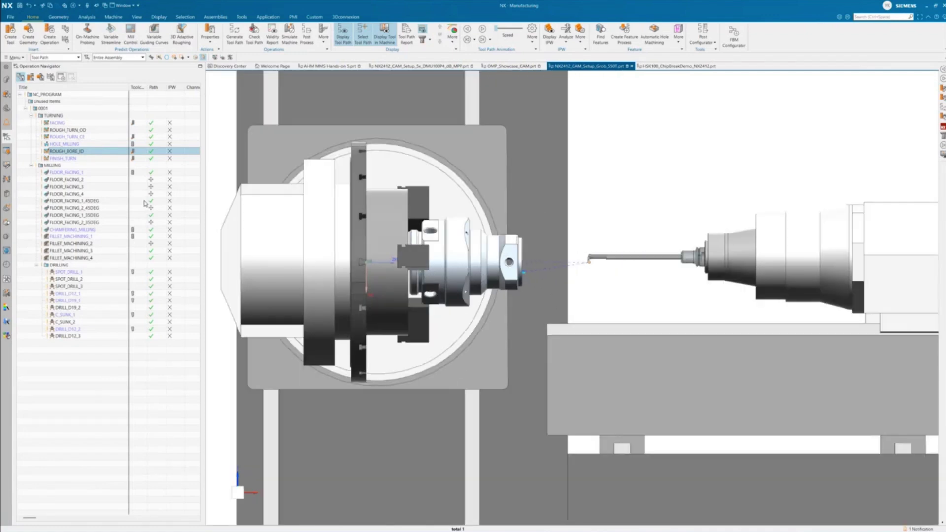
# Step: Set the tool holder angle of the ROUGH_BORE_ID operation to 5 and accept the change
pyautogui.doubleClick(77, 151)
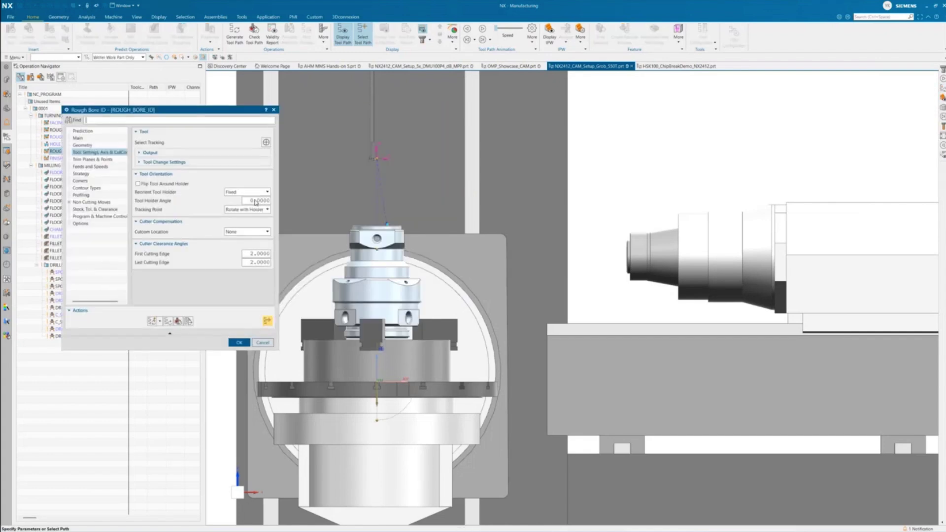
pyautogui.click(249, 202)
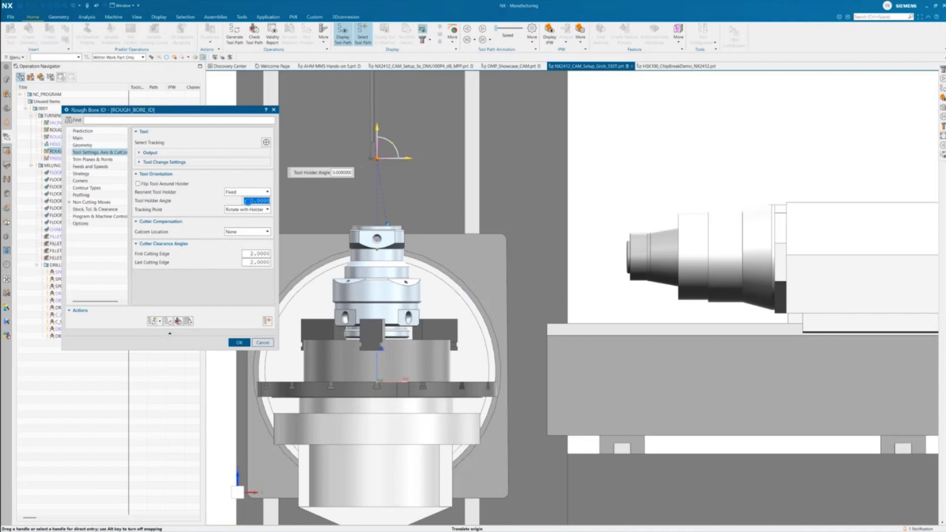
pyautogui.press('BackSpace')
pyautogui.write('5.0')
pyautogui.press('Tab')
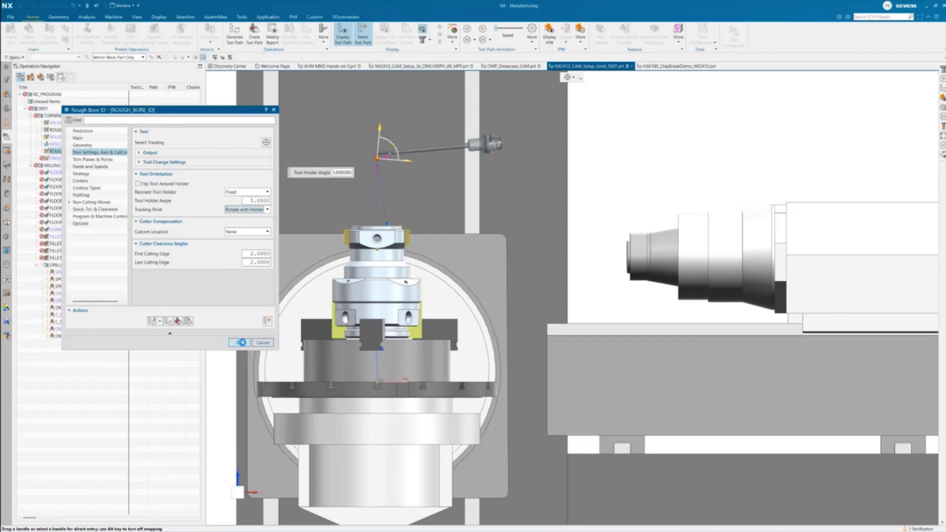
pyautogui.click(241, 343)
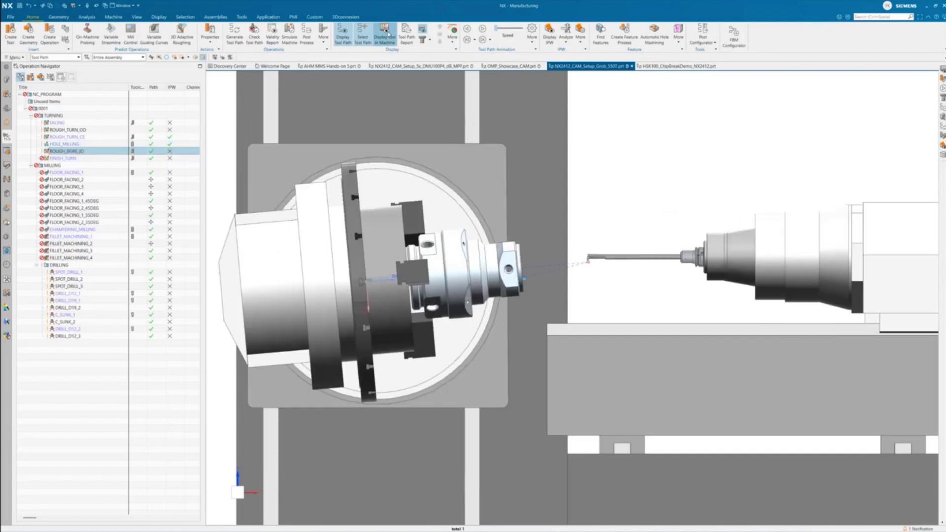
# Step: Animate the ROUGH_BORE_ID tool path in the machine at a lower speed and inspect the boring tool at the tilted workpiece
pyautogui.scroll(-2, 435, 259)
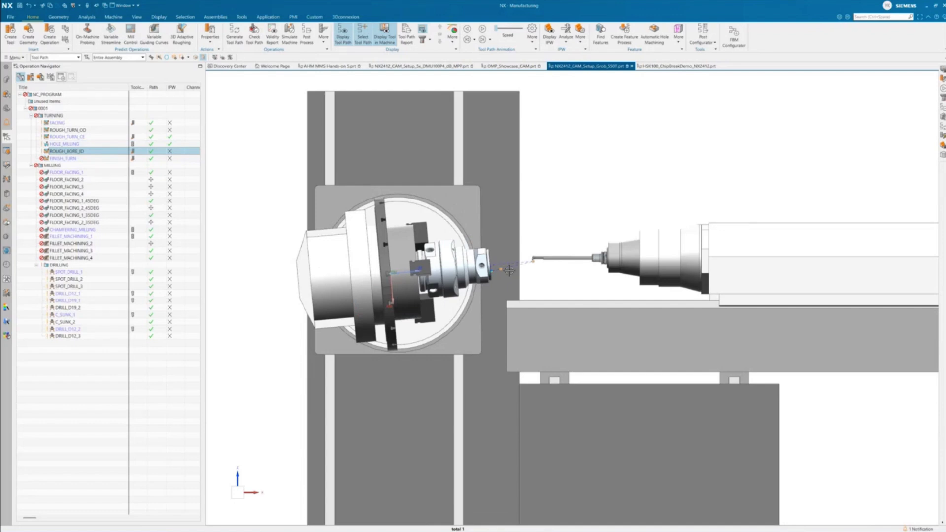
pyautogui.scroll(1, 497, 267)
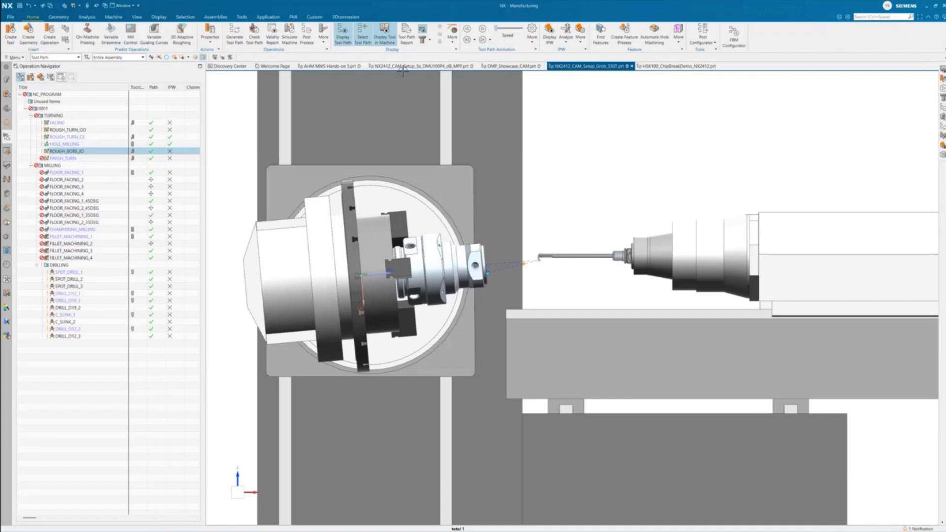
pyautogui.click(483, 29)
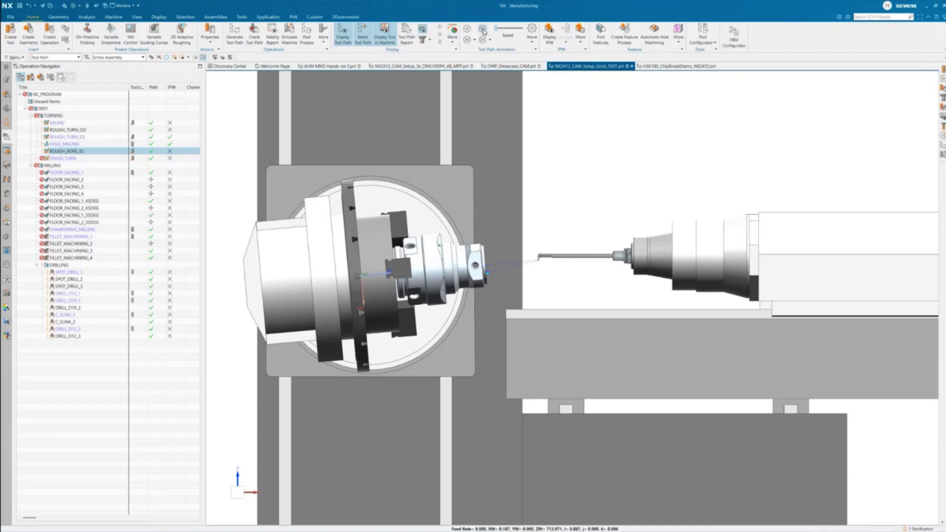
pyautogui.click(503, 30)
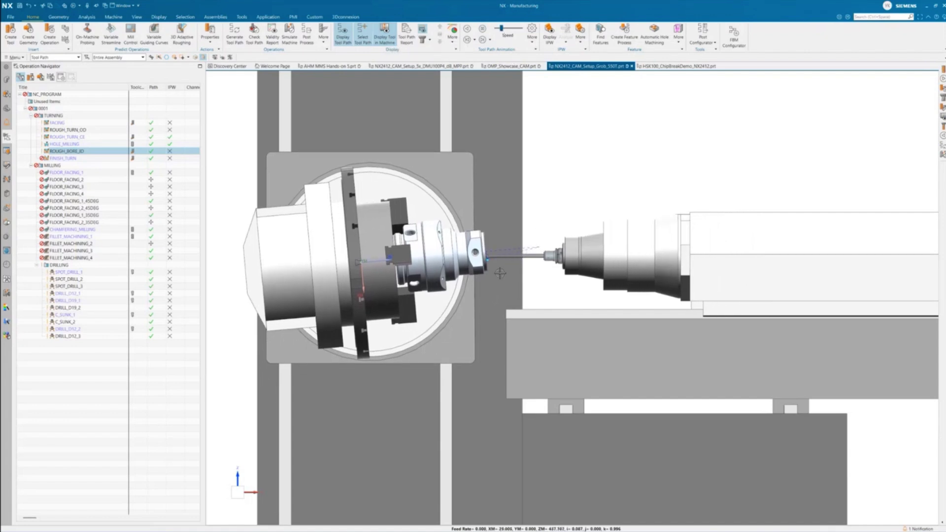
pyautogui.scroll(3, 490, 265)
pyautogui.moveTo(490, 265); pyautogui.dragTo(536, 266, button='middle')
pyautogui.scroll(5, 532, 265)
pyautogui.scroll(-5, 532, 265)
pyautogui.scroll(3, 537, 266)
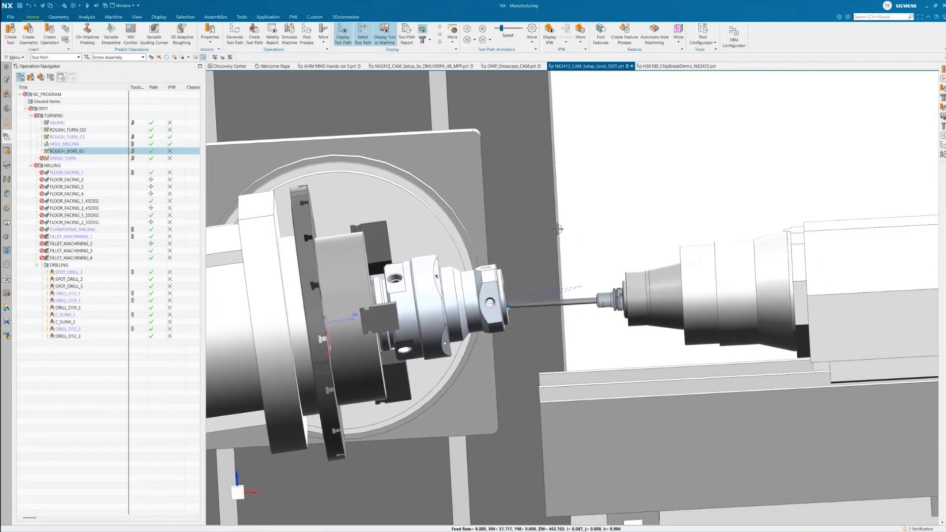
pyautogui.click(483, 30)
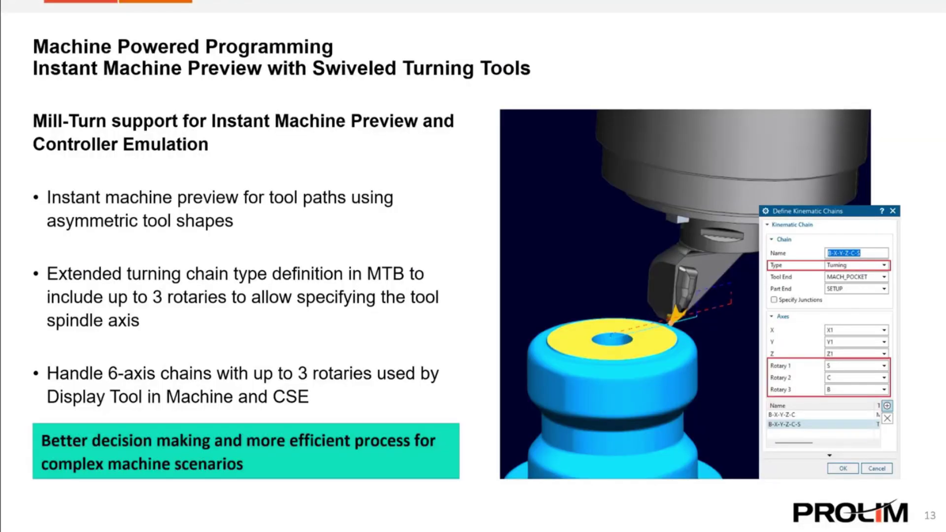
pyautogui.press('Right')
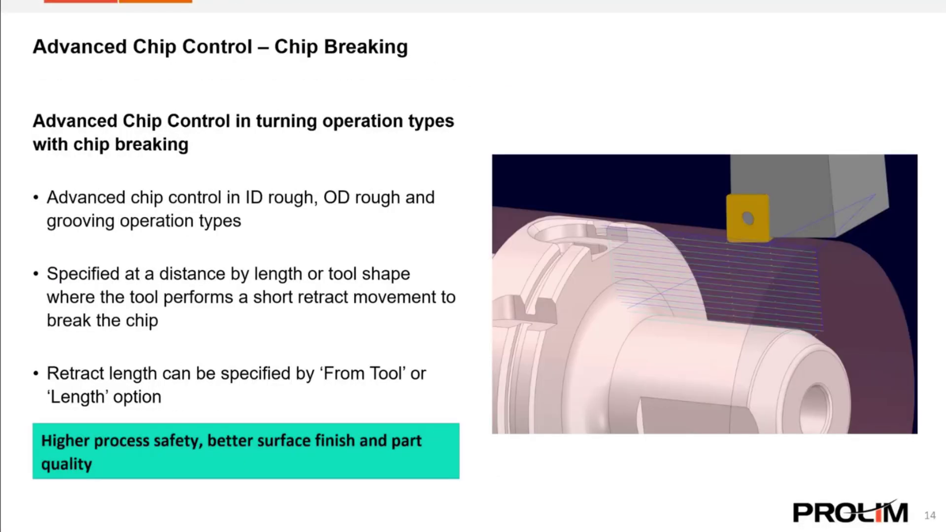
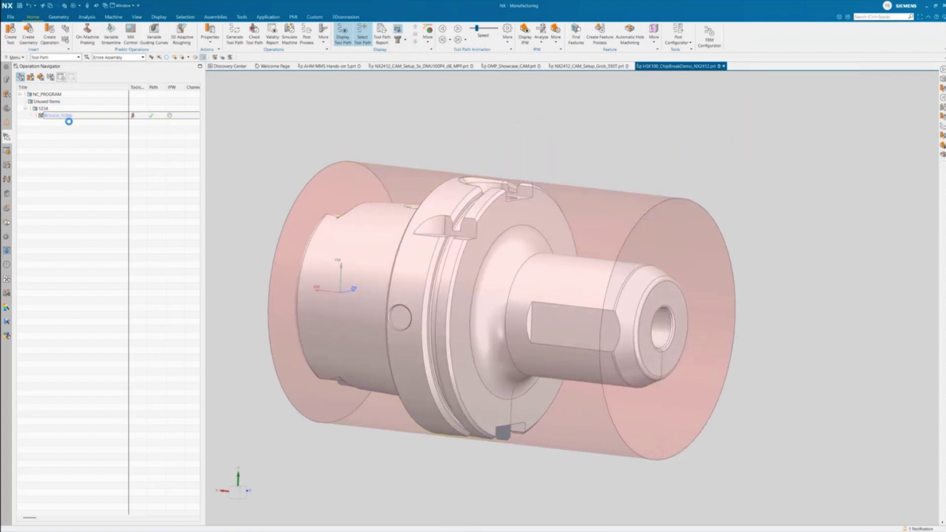
# Step: Set the chip breaking distance of the ROUGH_TURN operation to 15, within its non-cutting moves
pyautogui.doubleClick(67, 117)
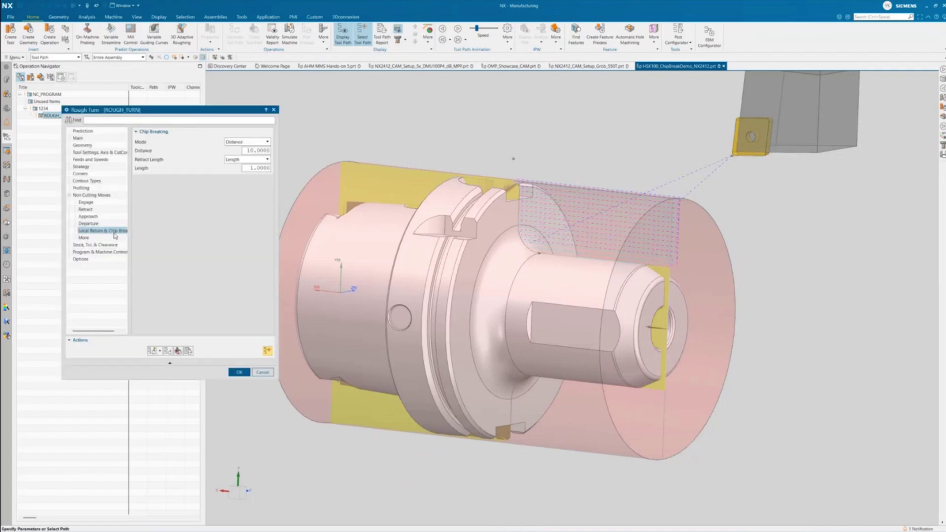
pyautogui.click(80, 195)
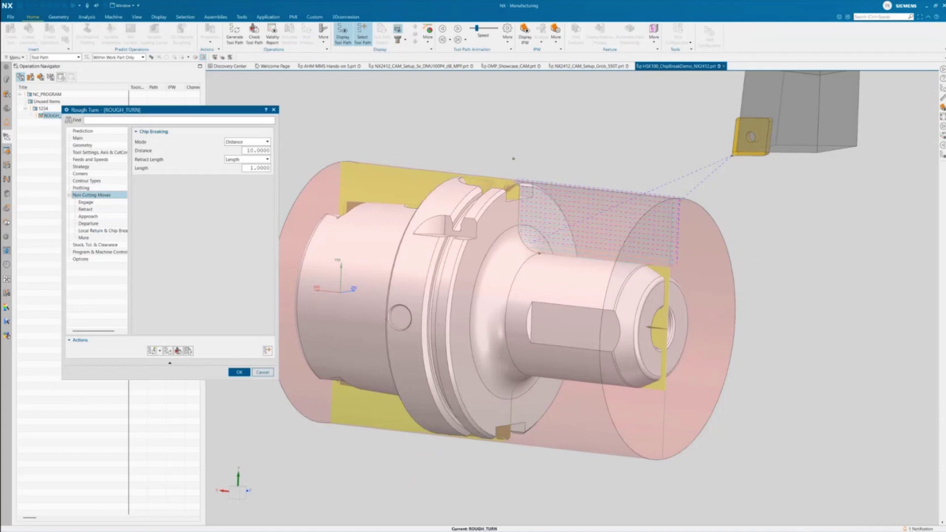
pyautogui.doubleClick(257, 151)
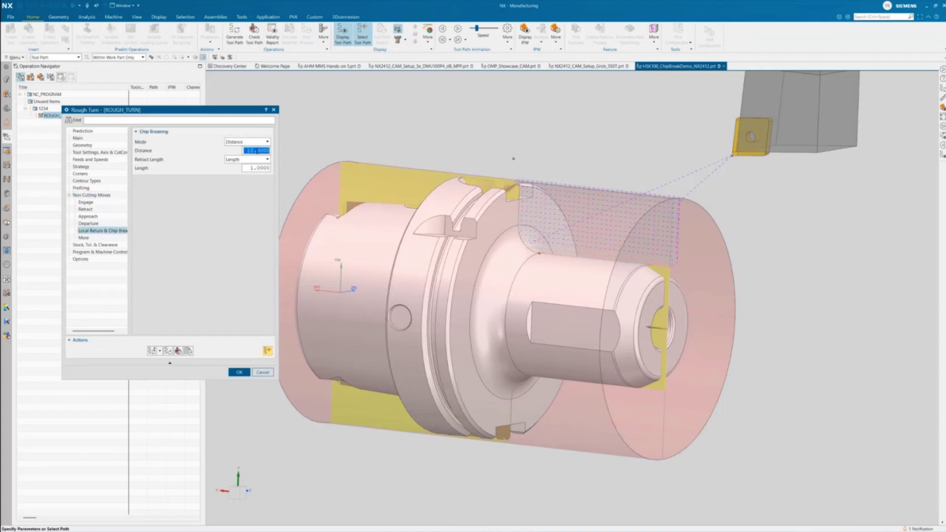
pyautogui.write('15')
pyautogui.press('Tab')
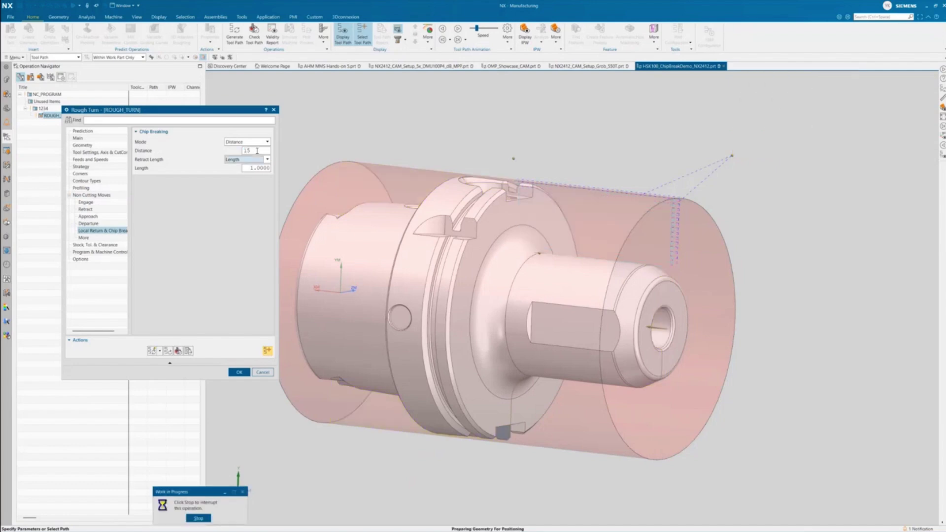
pyautogui.press('Tab')
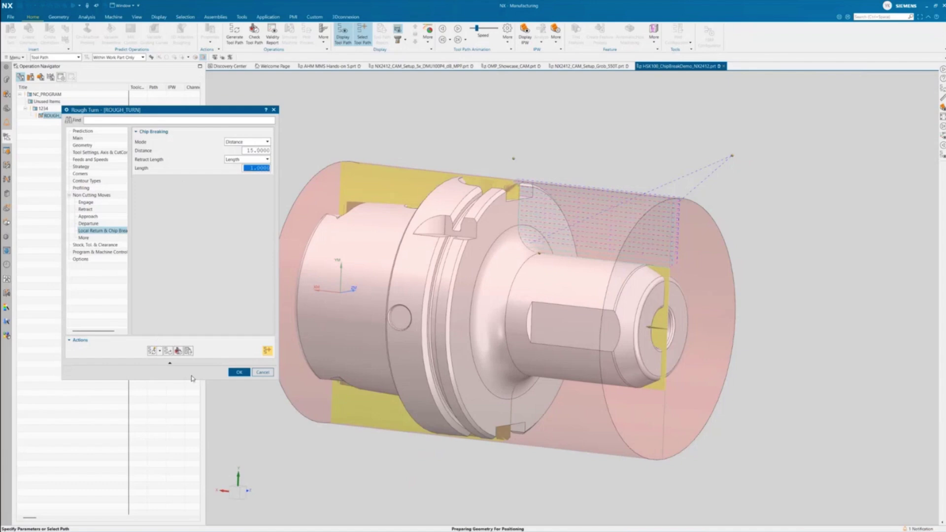
# Step: Play the ROUGH_TURN tool path animation to watch the chip-breaking moves, and accept the operation settings
pyautogui.scroll(3, 680, 194)
pyautogui.scroll(3, 680, 194)
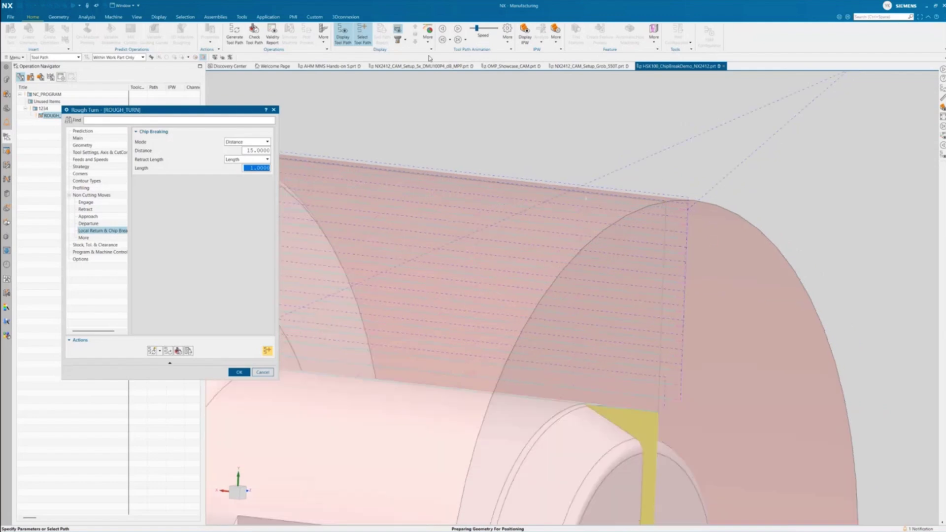
pyautogui.click(459, 29)
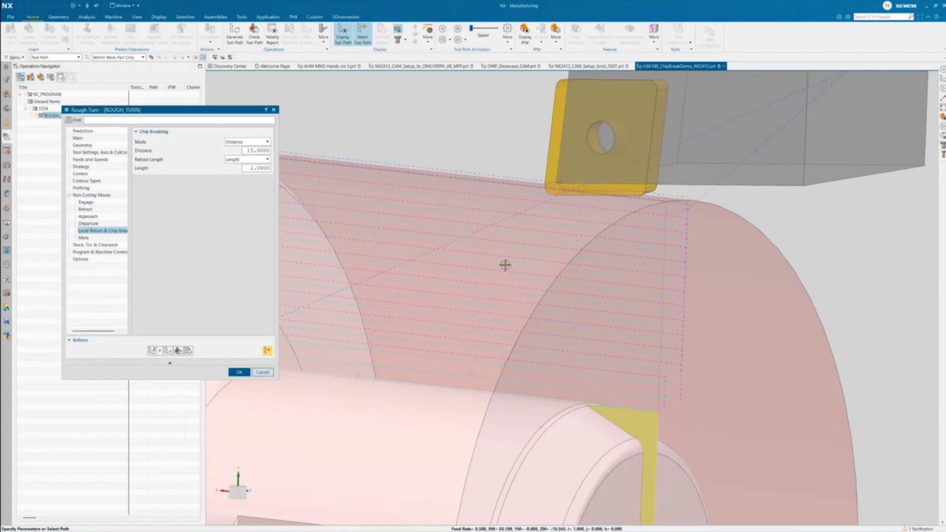
pyautogui.scroll(-1, 550, 238)
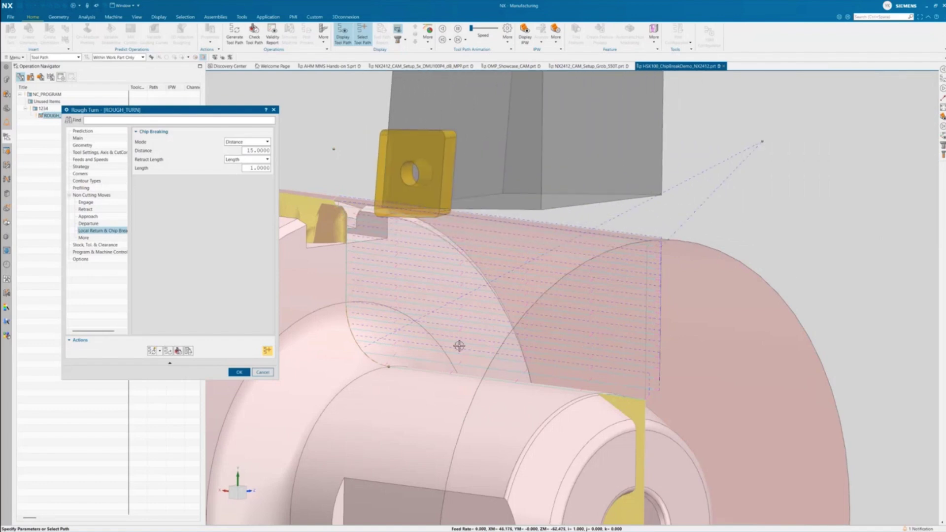
pyautogui.click(240, 373)
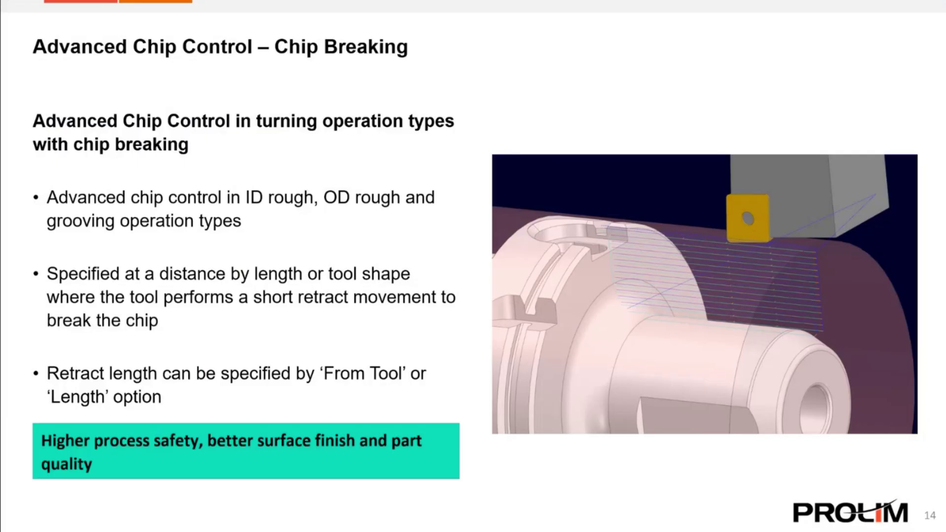
pyautogui.press('Right')
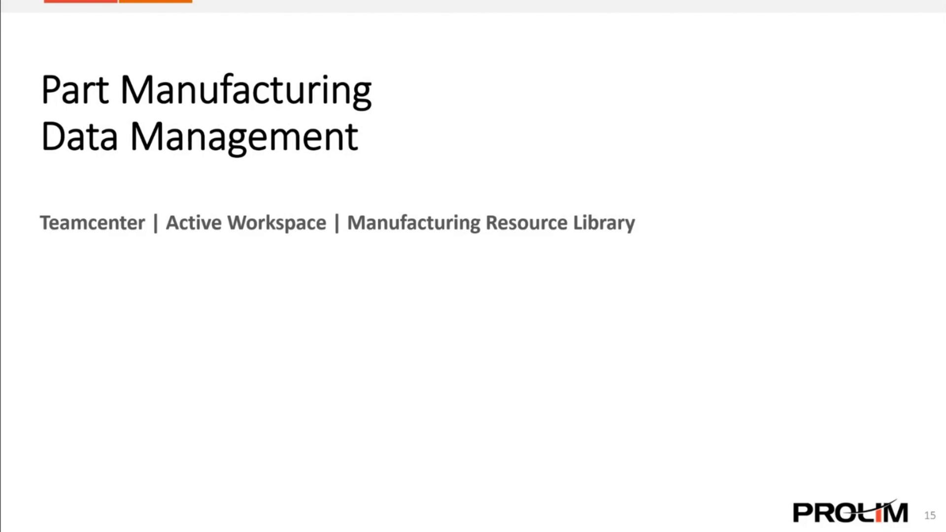
pyautogui.press('Right')
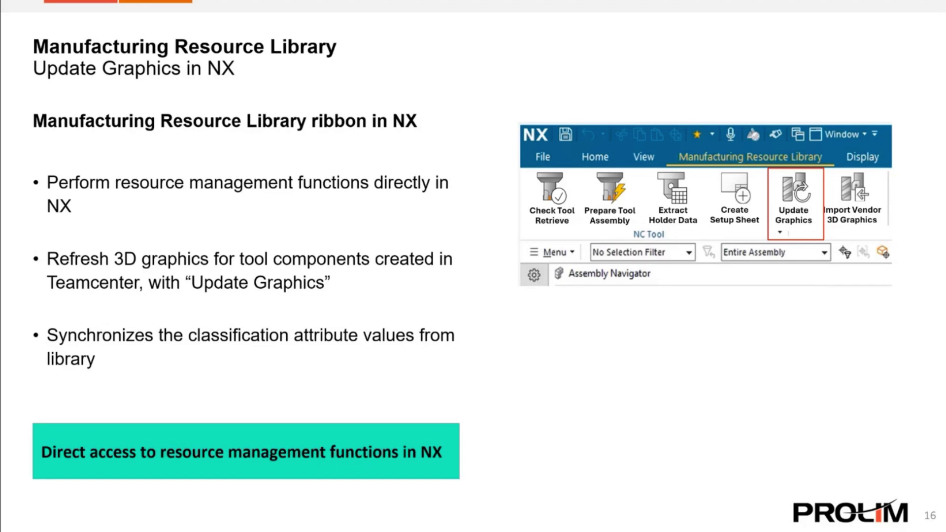
pyautogui.press('Right')
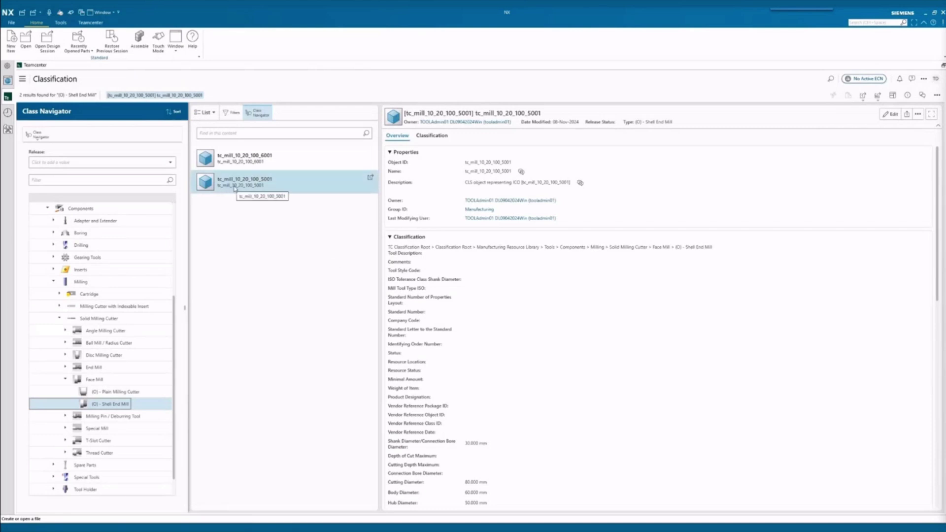
# Step: Open the shell end mill tc_mill_10_20_100_5001 and expand all its classification properties to examine the master and geometry data
pyautogui.click(371, 178)
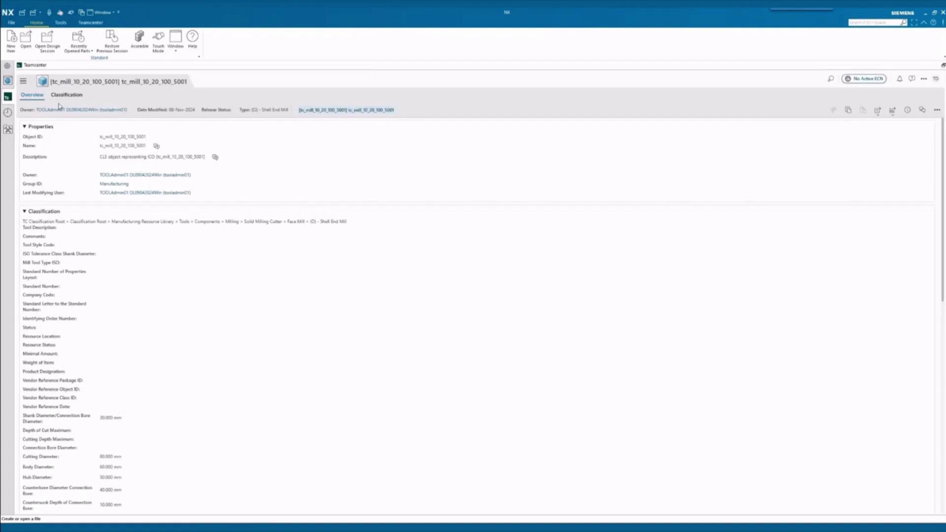
pyautogui.click(67, 94)
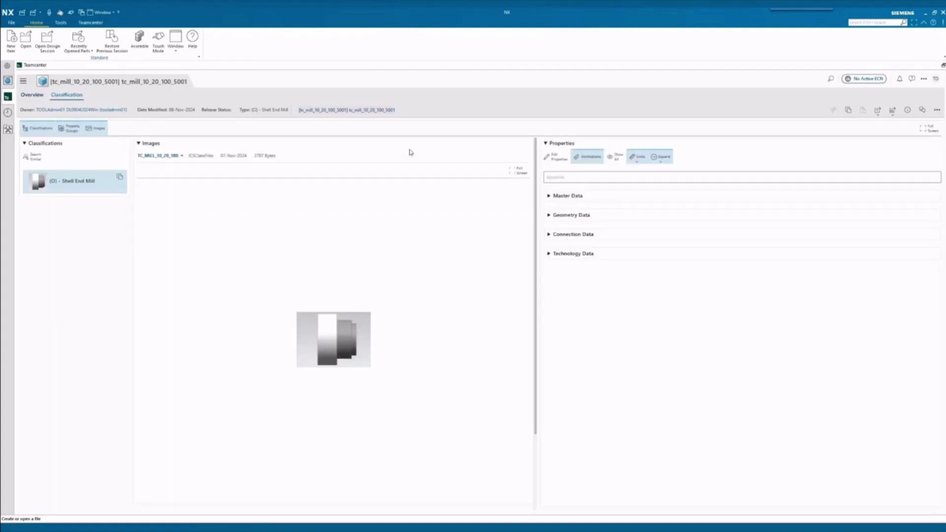
pyautogui.click(660, 165)
pyautogui.click(676, 172)
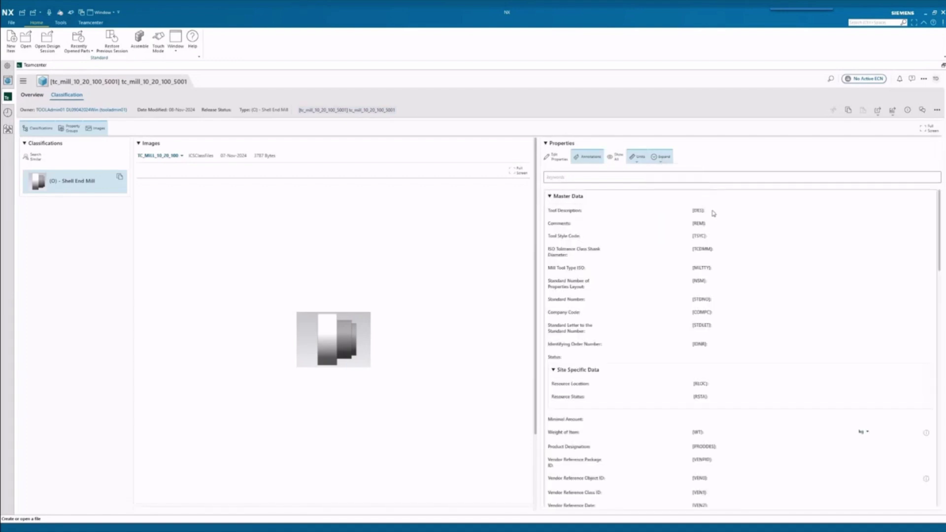
pyautogui.scroll(-6, 713, 212)
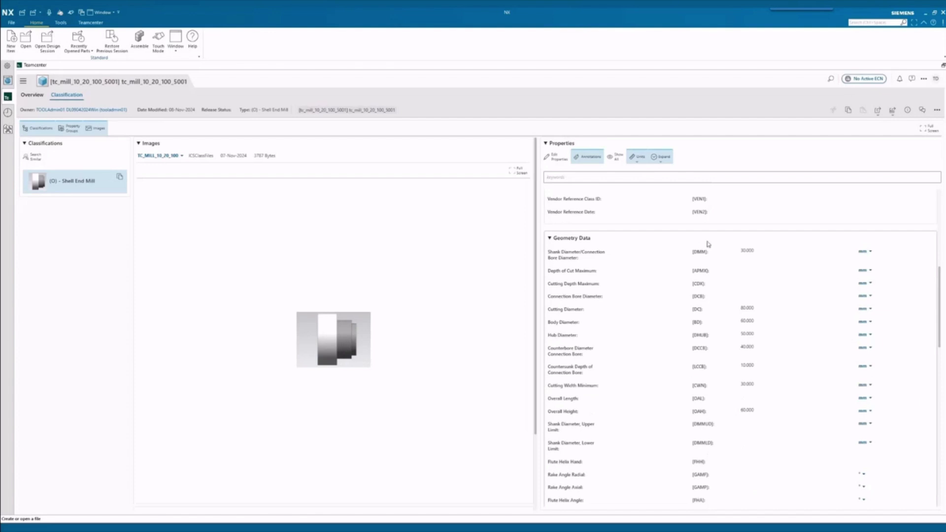
pyautogui.scroll(5, 803, 379)
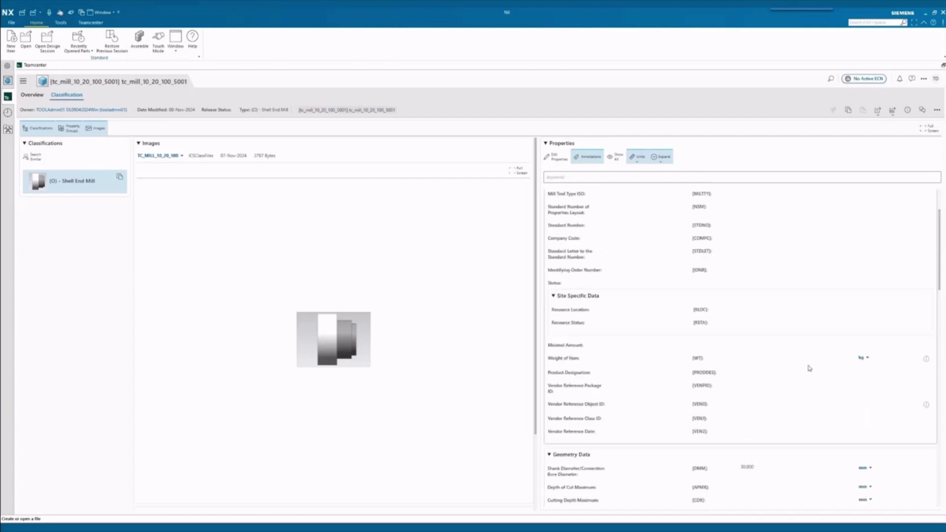
# Step: Prepare the cutter's graphics for NX from the template part TP_MI_10_20_100_DIN_83_02_MM and create them, opening the part in NX
pyautogui.click(936, 113)
pyautogui.moveTo(911, 154)
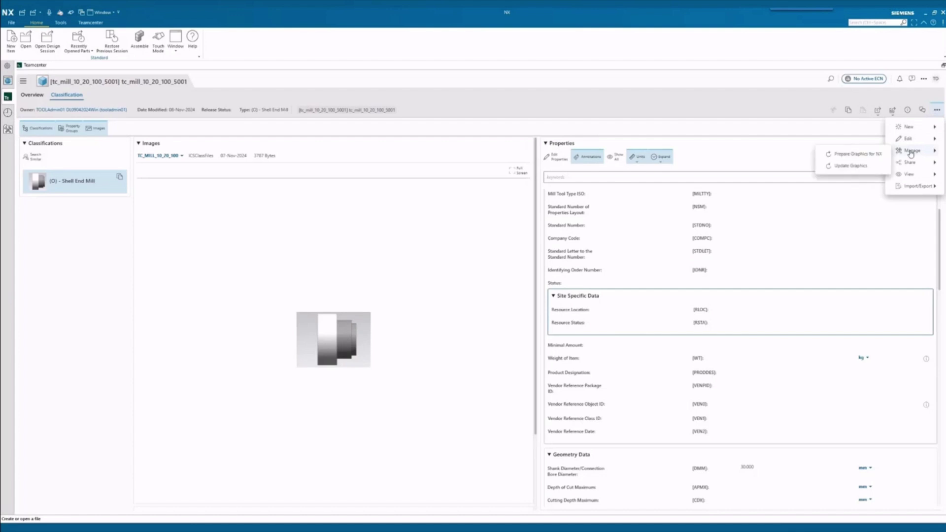
pyautogui.click(842, 156)
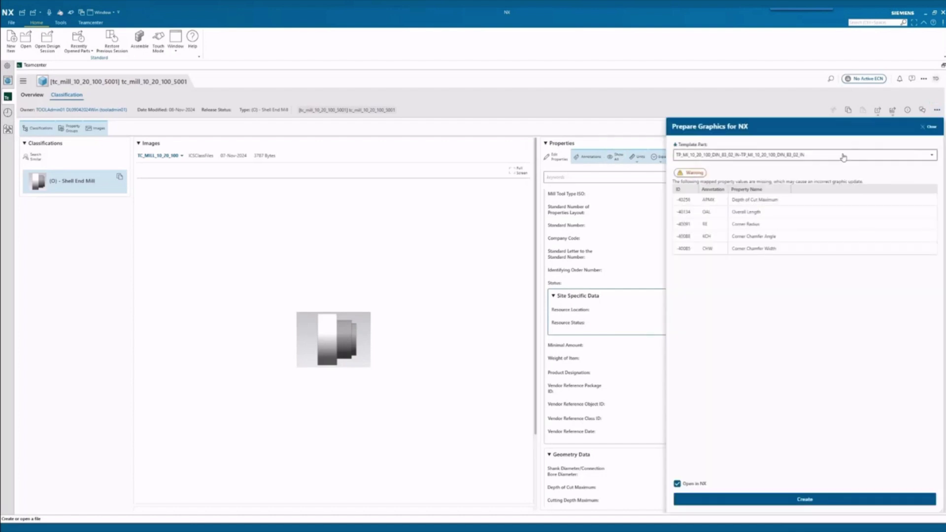
pyautogui.click(932, 155)
pyautogui.click(809, 178)
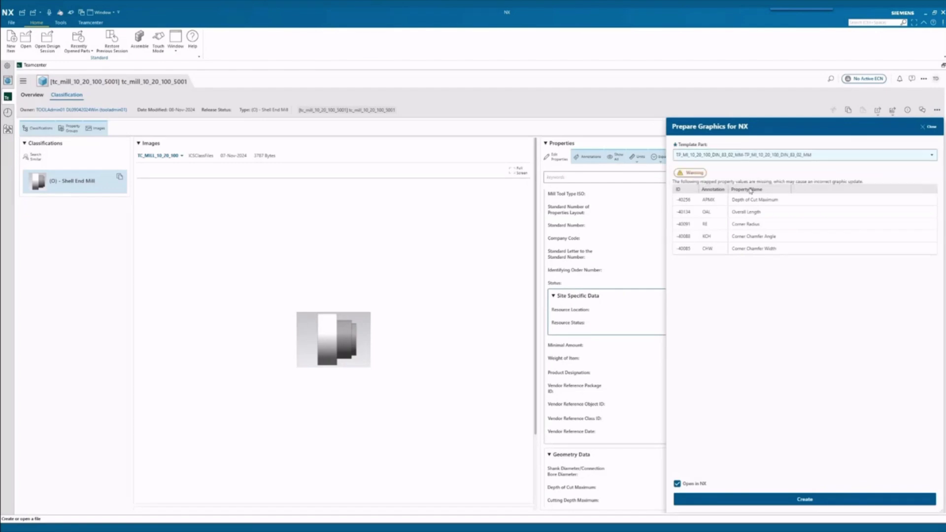
pyautogui.click(782, 499)
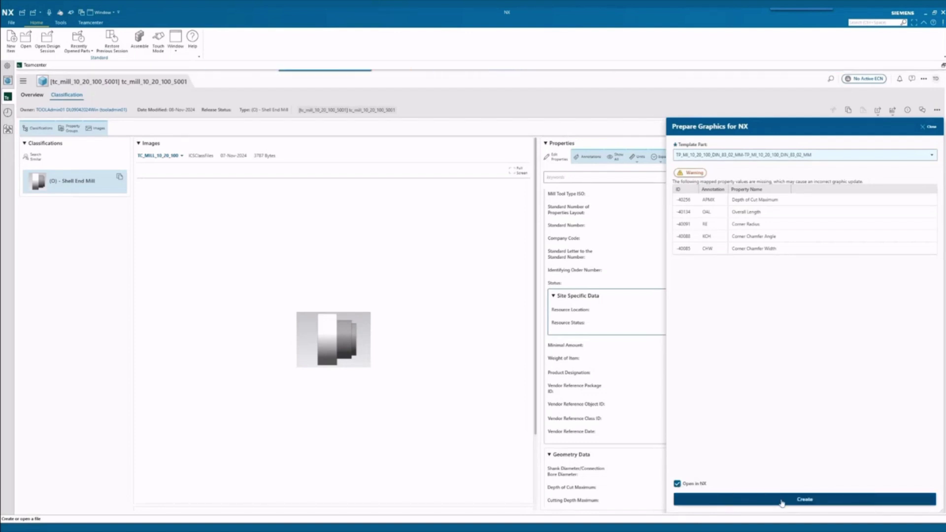
pyautogui.click(782, 501)
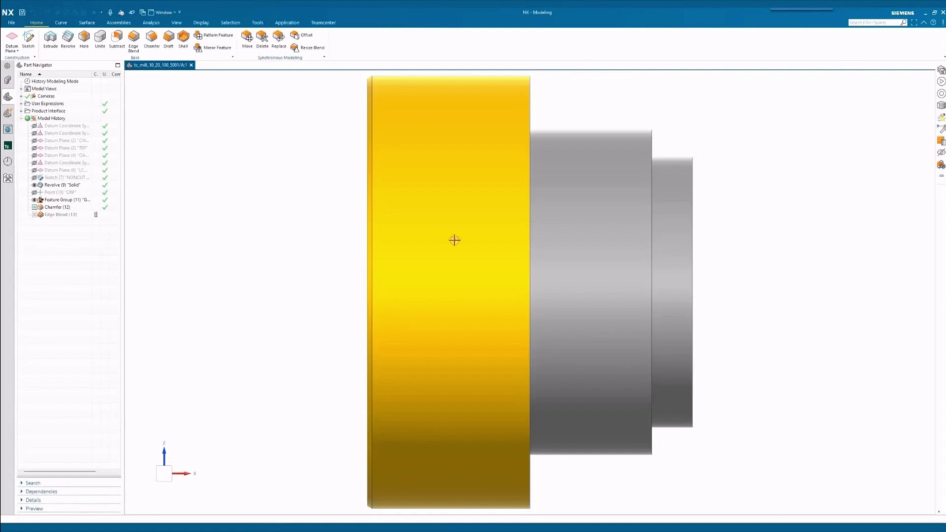
# Step: Switch the shell end mill part to the Machine Tool Builder application
pyautogui.click(282, 23)
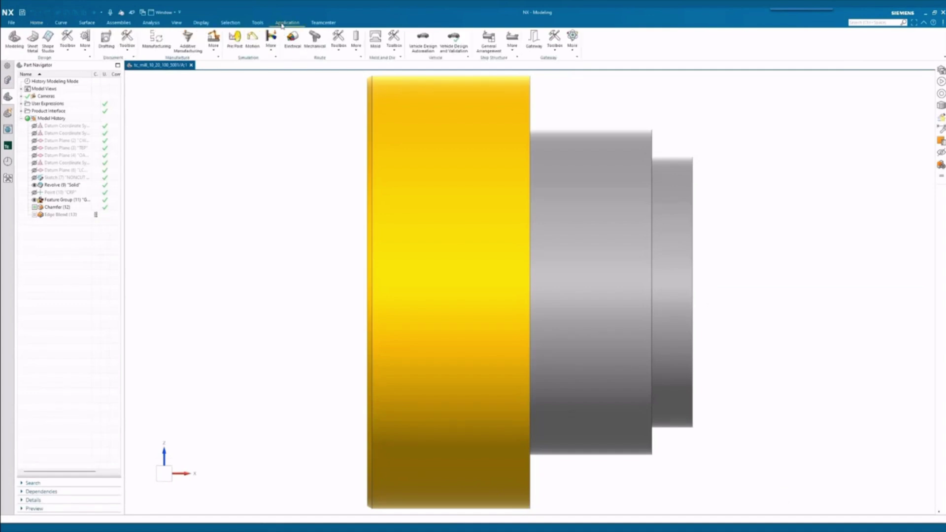
pyautogui.click(214, 47)
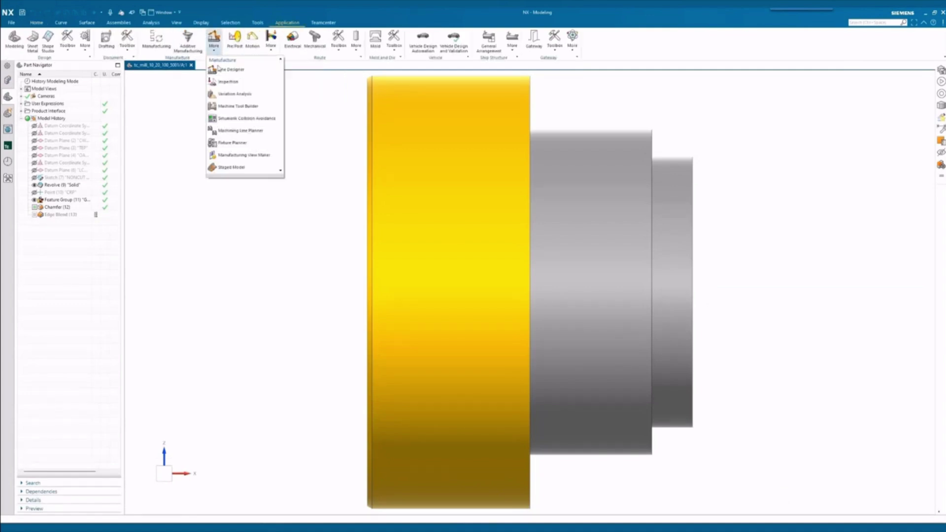
pyautogui.click(237, 109)
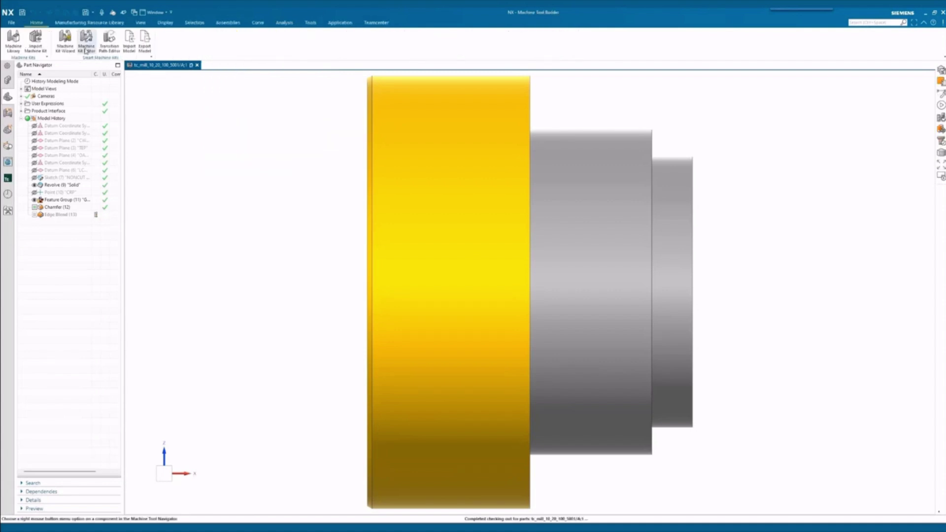
# Step: Update the shell end mill's graphics with a hub diameter (DHUB) of 40 mm and accept the parameters
pyautogui.click(91, 22)
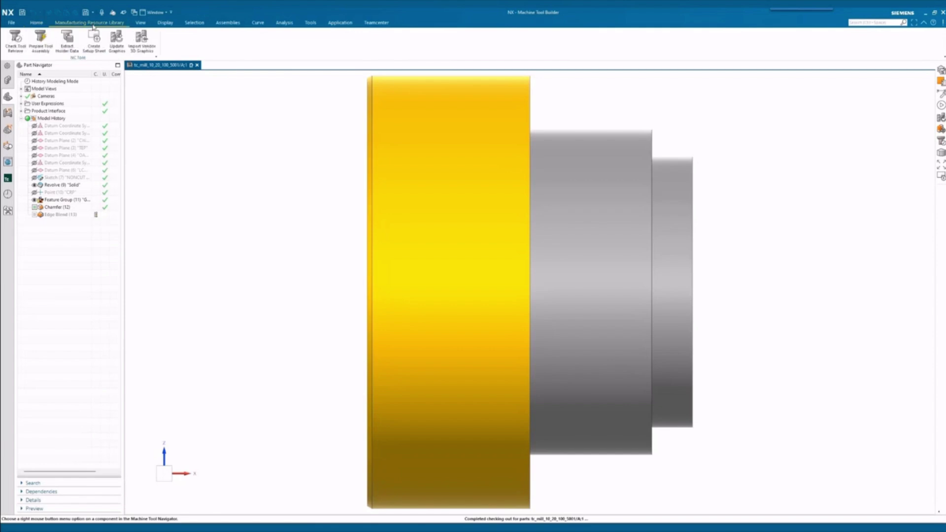
pyautogui.click(118, 50)
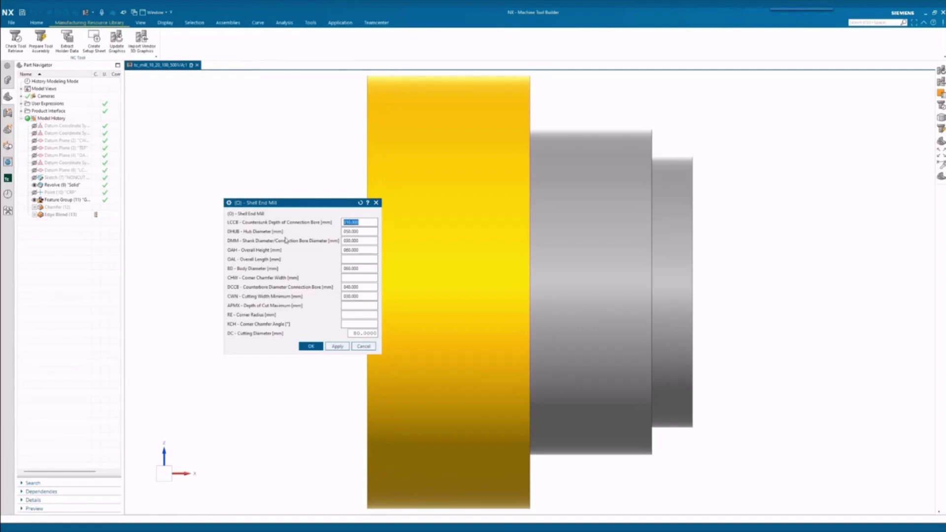
pyautogui.moveTo(306, 203); pyautogui.dragTo(252, 158)
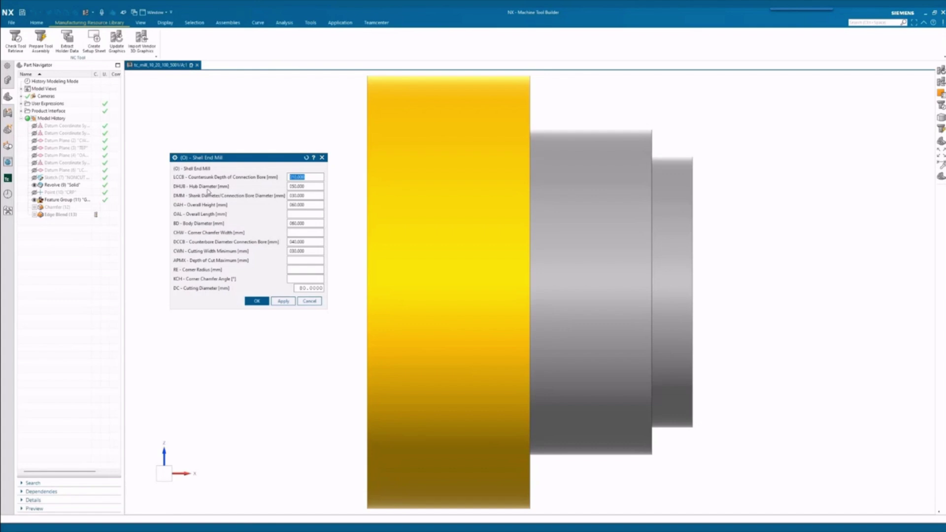
pyautogui.doubleClick(294, 186)
pyautogui.write('40')
pyautogui.doubleClick(293, 186)
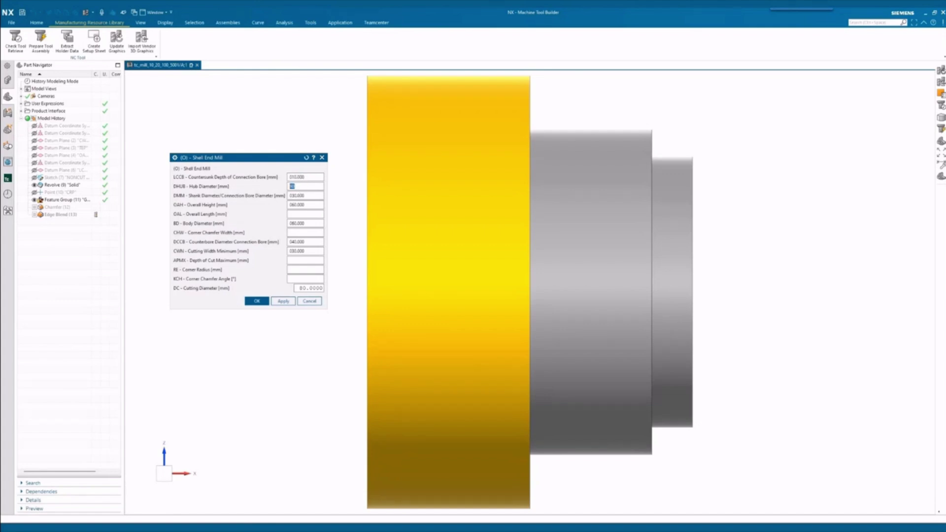
pyautogui.click(284, 301)
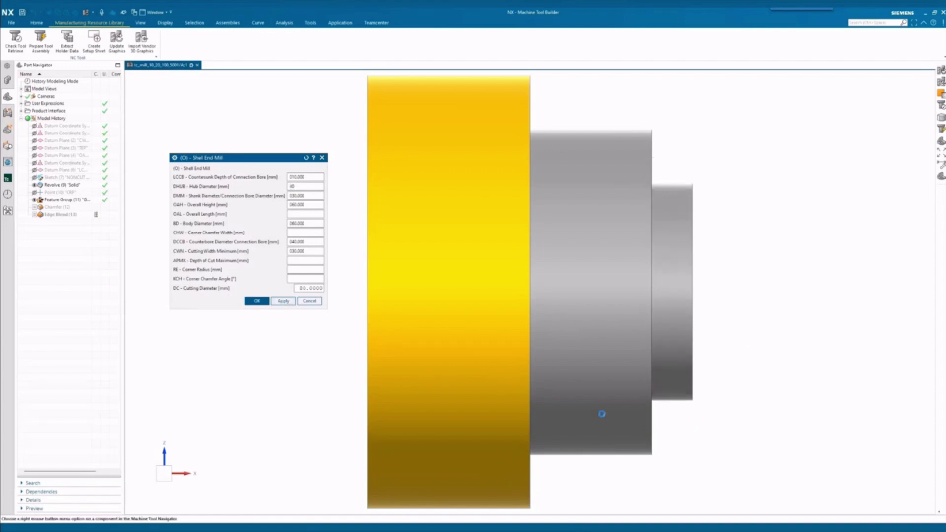
pyautogui.click(254, 301)
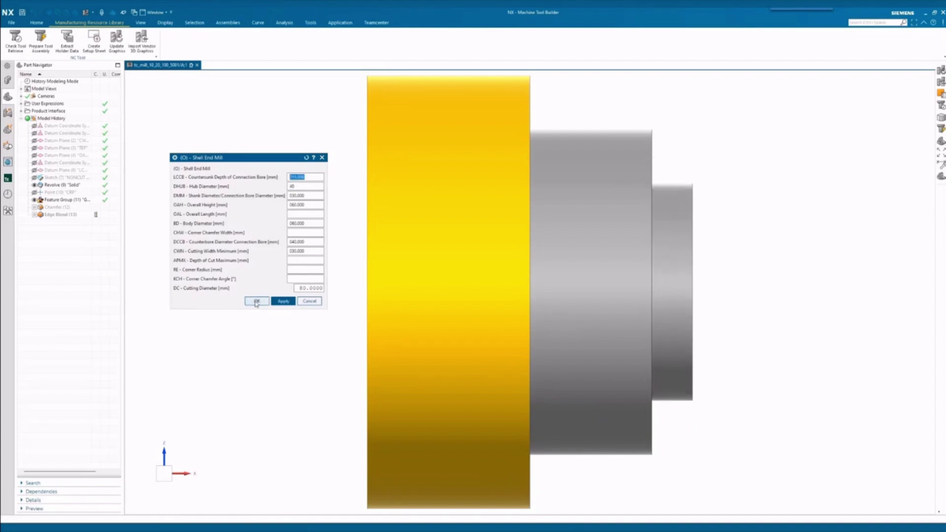
# Step: Save the shell end mill part and open it in Teamcenter
pyautogui.click(22, 12)
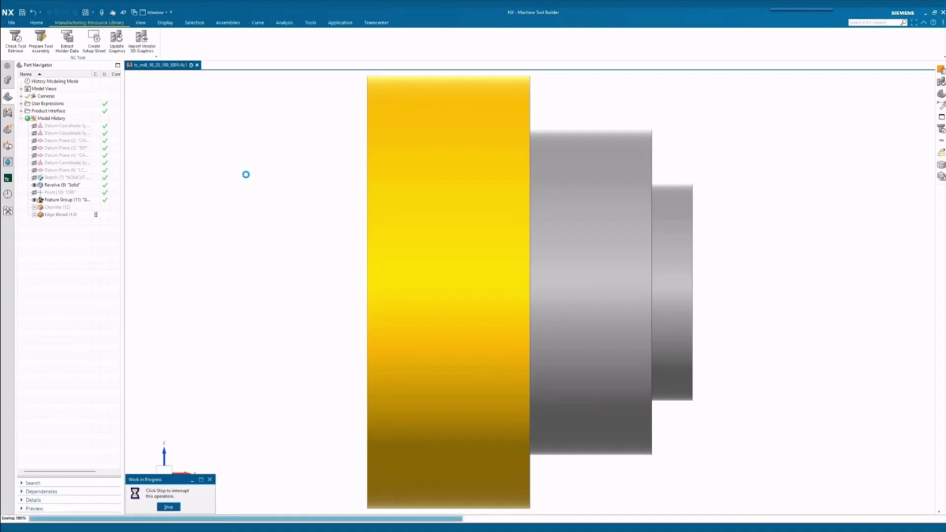
pyautogui.click(8, 80)
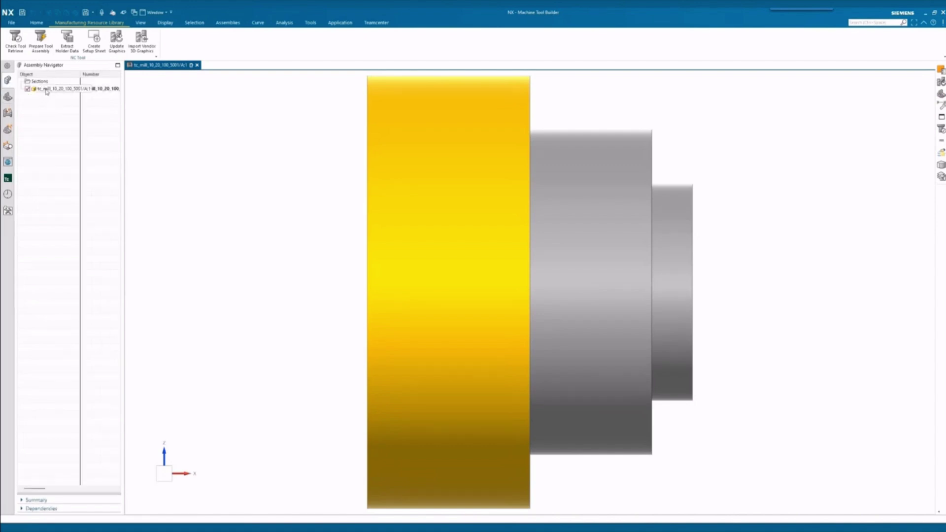
pyautogui.rightClick(46, 91)
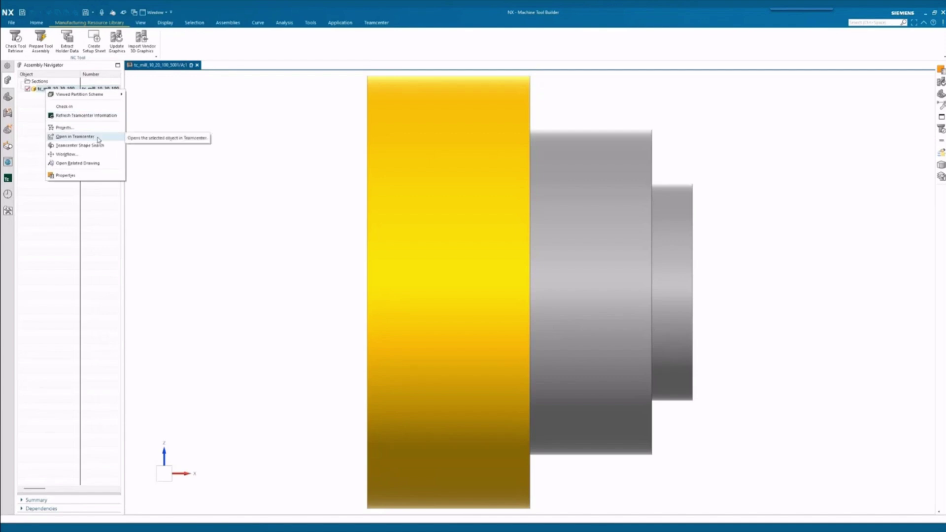
pyautogui.click(75, 136)
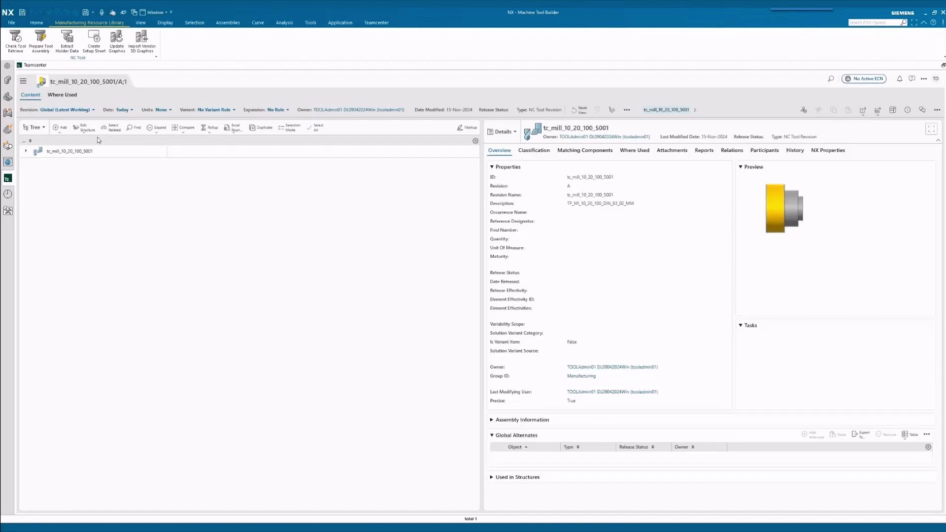
# Step: Expand all classification properties of the saved tool revision and examine its geometry data
pyautogui.click(536, 151)
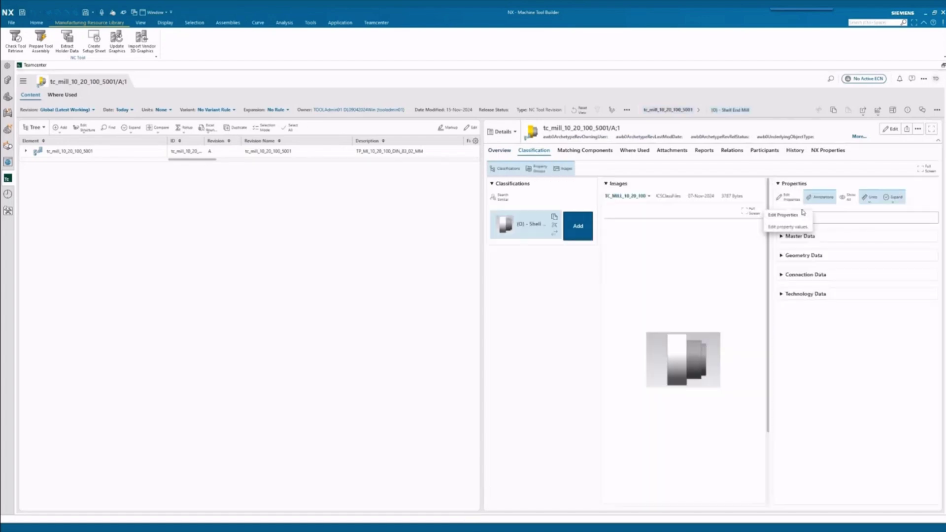
pyautogui.click(899, 201)
pyautogui.click(907, 215)
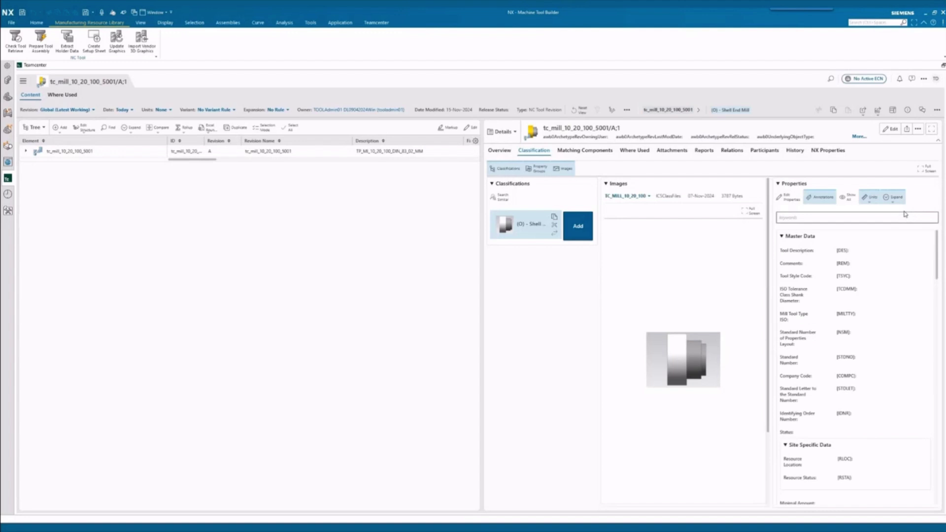
pyautogui.scroll(-5, 889, 263)
pyautogui.scroll(-5, 889, 265)
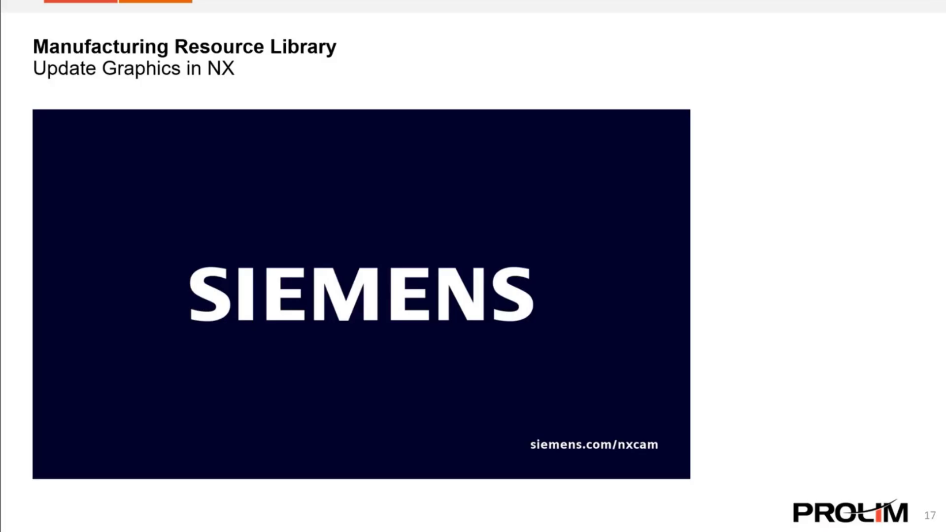
pyautogui.press('Right')
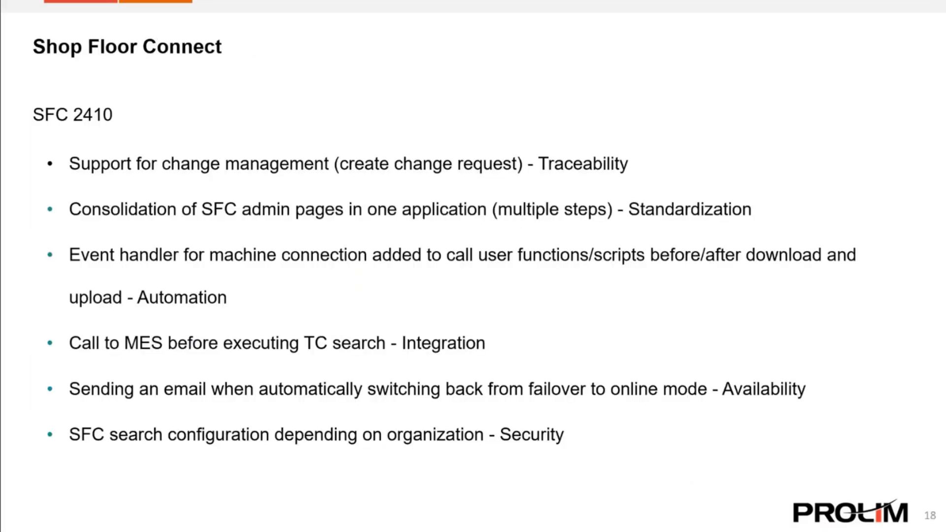
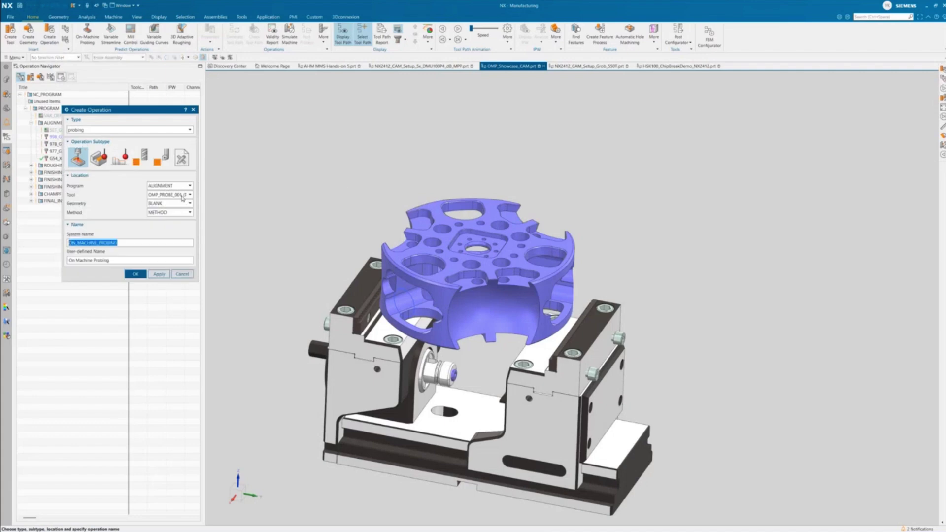
# Step: Create an On Machine Probing operation in the ALIGNMENT program with the method MILL_FINISH
pyautogui.click(164, 213)
pyautogui.click(162, 226)
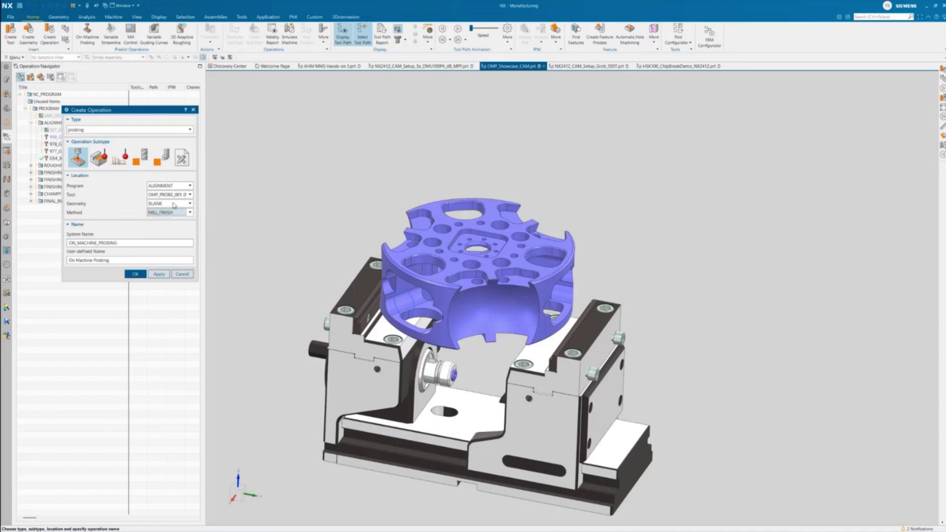
pyautogui.scroll(5, 422, 255)
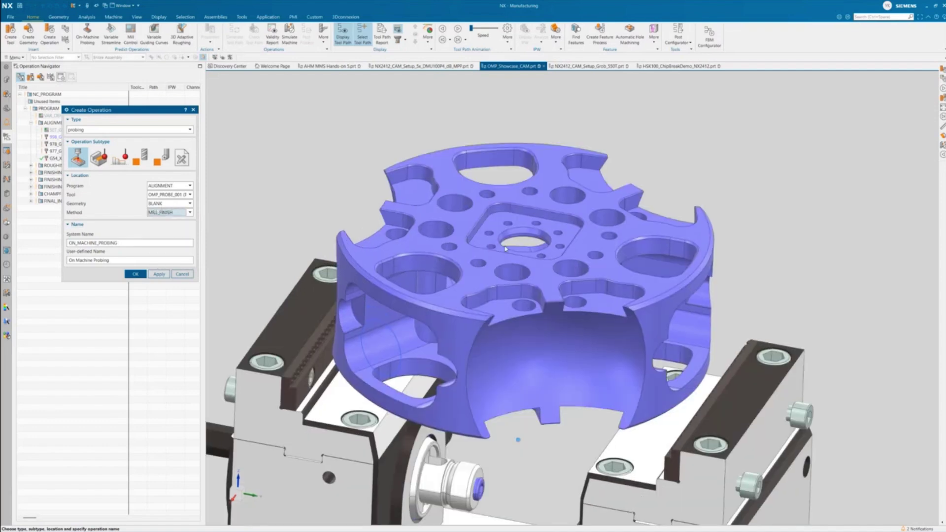
pyautogui.click(136, 274)
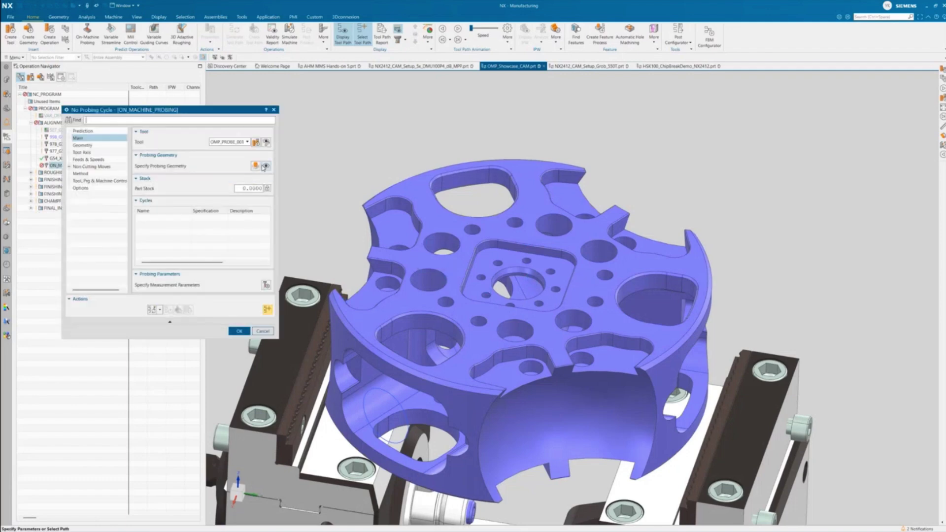
# Step: Specify the lower cylindrical face of the part's central bore as the probing geometry of the new operation
pyautogui.click(256, 166)
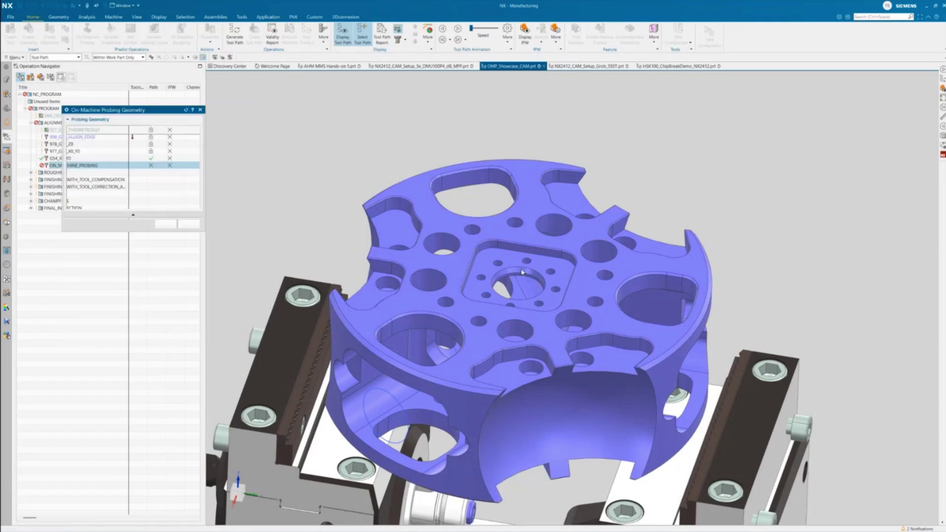
pyautogui.scroll(2, 521, 278)
pyautogui.scroll(5, 522, 278)
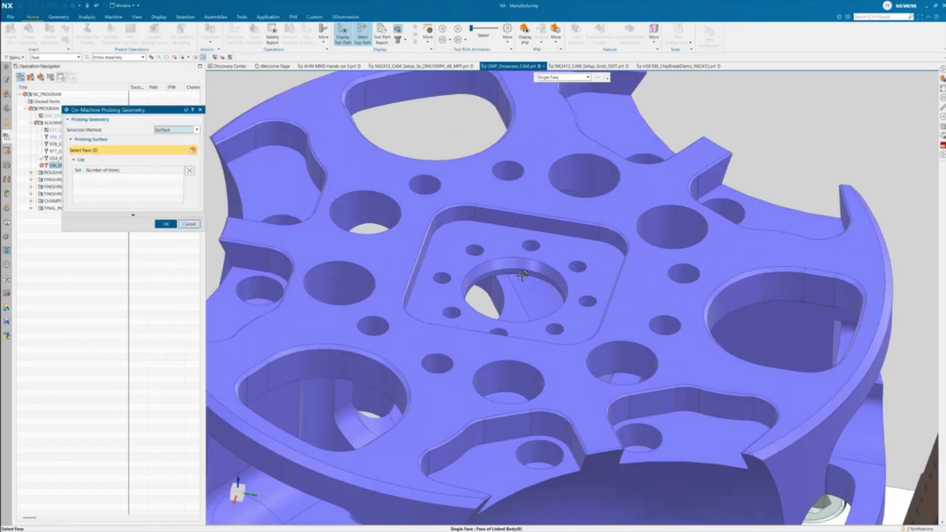
pyautogui.click(550, 279)
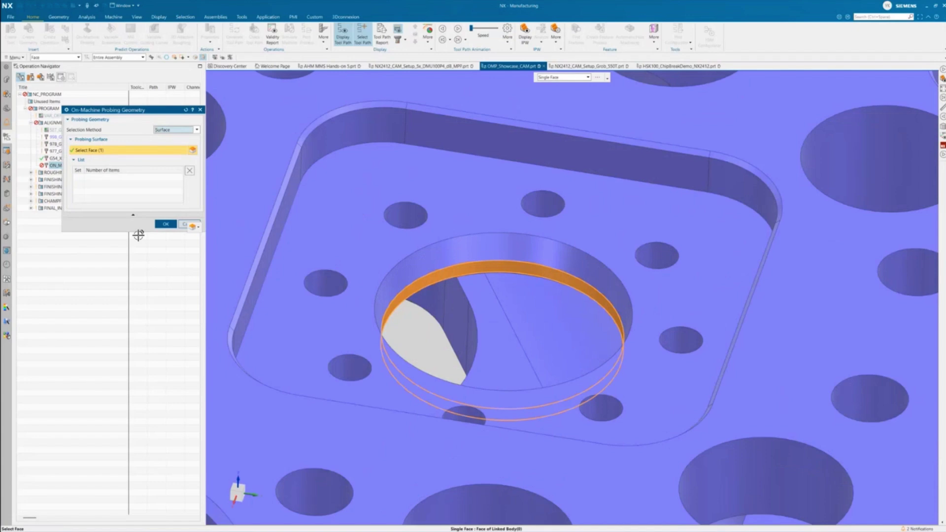
pyautogui.click(165, 224)
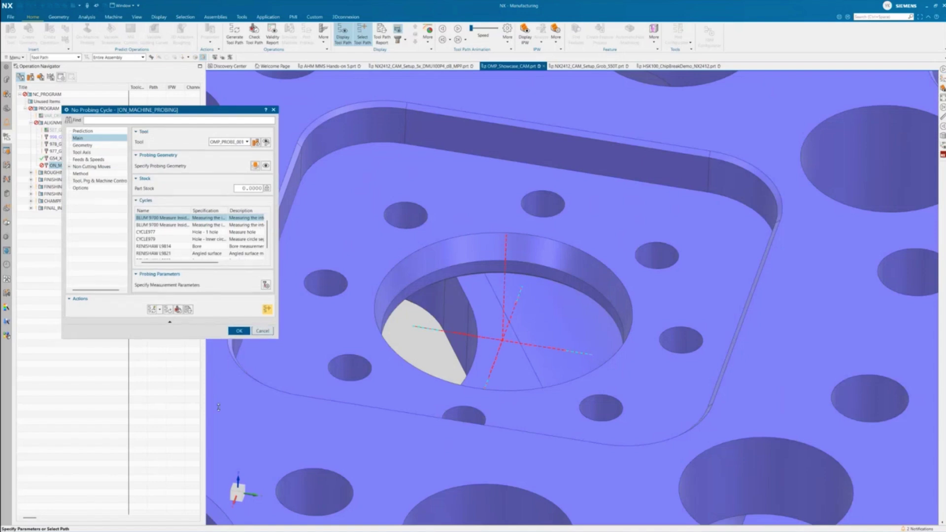
# Step: Enlarge the On Machine Probing operation's dialog to show all bore probing cycles, and read the description of CYCLE977
pyautogui.moveTo(218, 407); pyautogui.dragTo(218, 428)
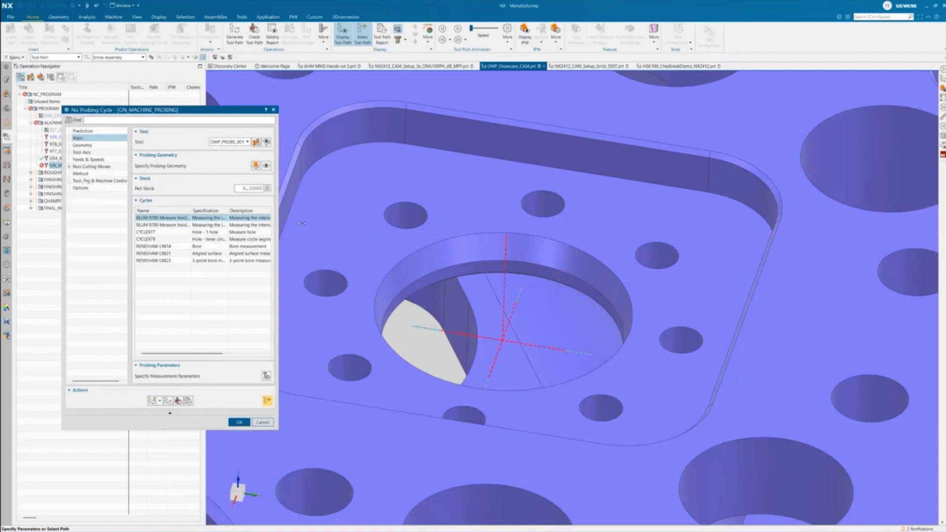
pyautogui.moveTo(302, 223); pyautogui.dragTo(312, 223)
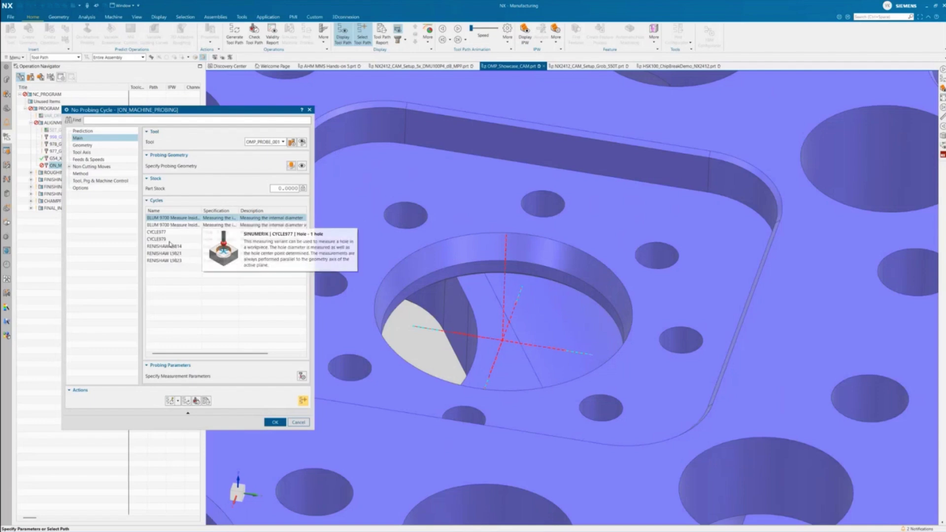
pyautogui.moveTo(172, 232)
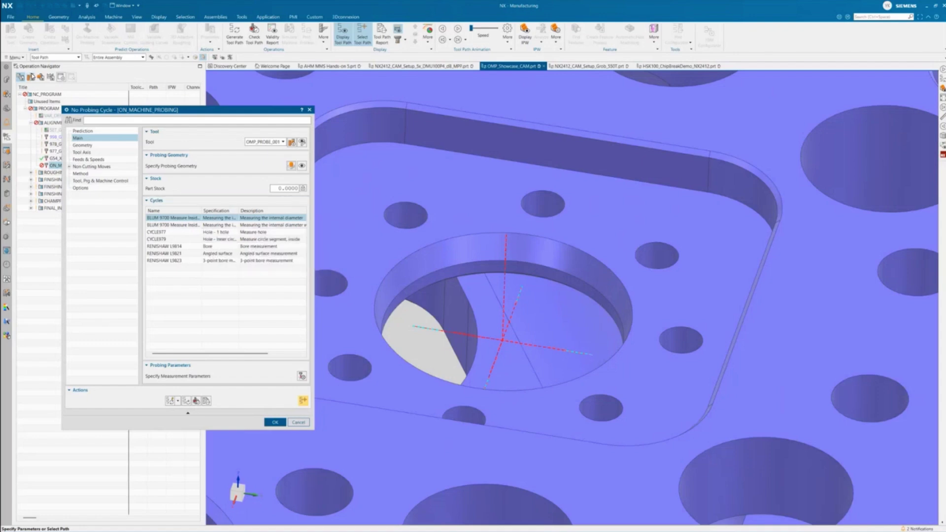
# Step: Check which machine the setup uses in the machine tool view, and return to the program order view
pyautogui.click(30, 77)
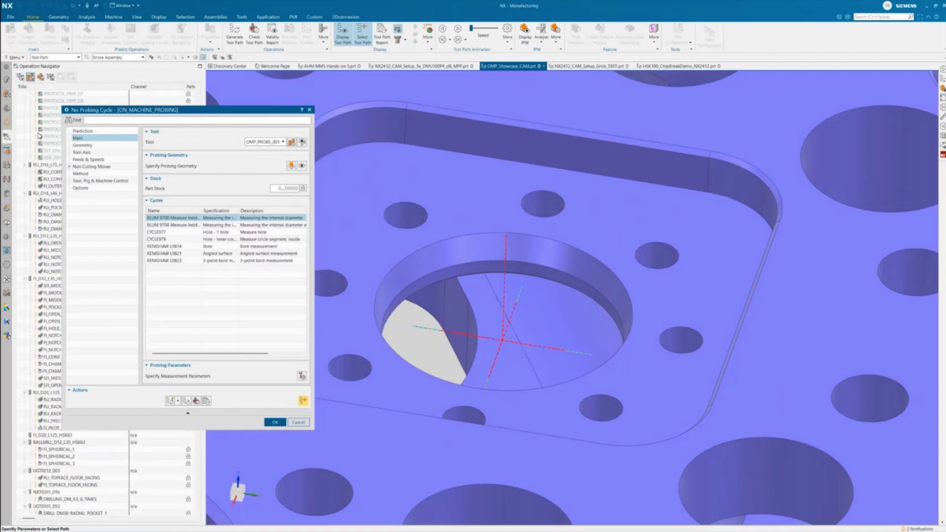
pyautogui.scroll(3, 39, 135)
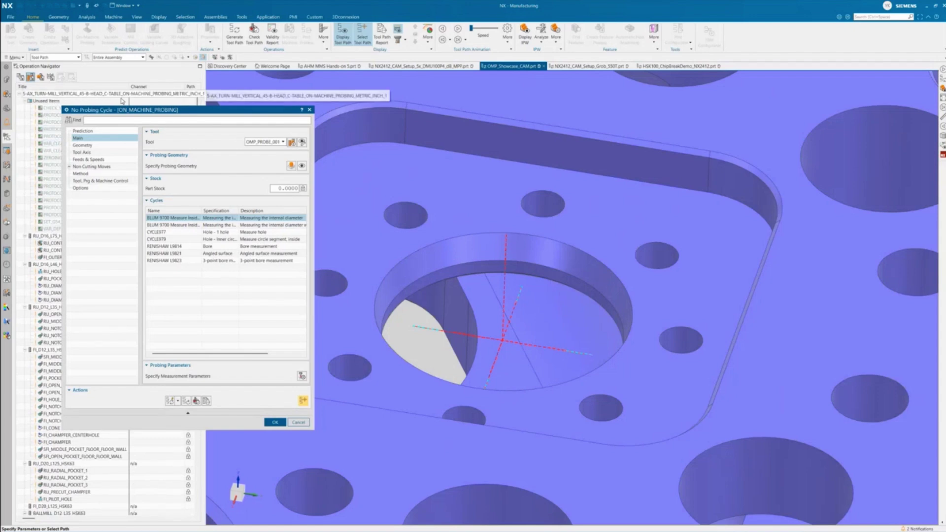
pyautogui.click(21, 77)
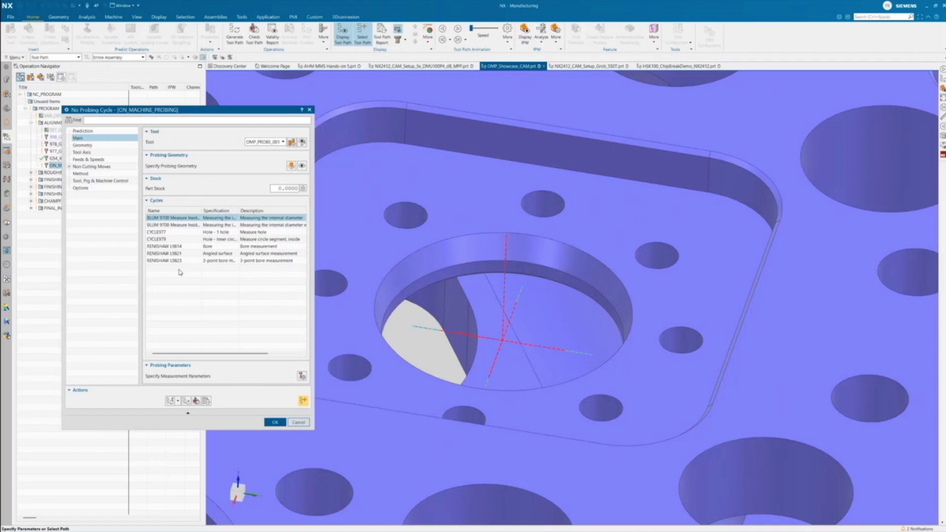
# Step: Open the probing cycle's measurement parameters and set the task option to WO Correction with work offset G54
pyautogui.moveTo(170, 260)
pyautogui.click(302, 376)
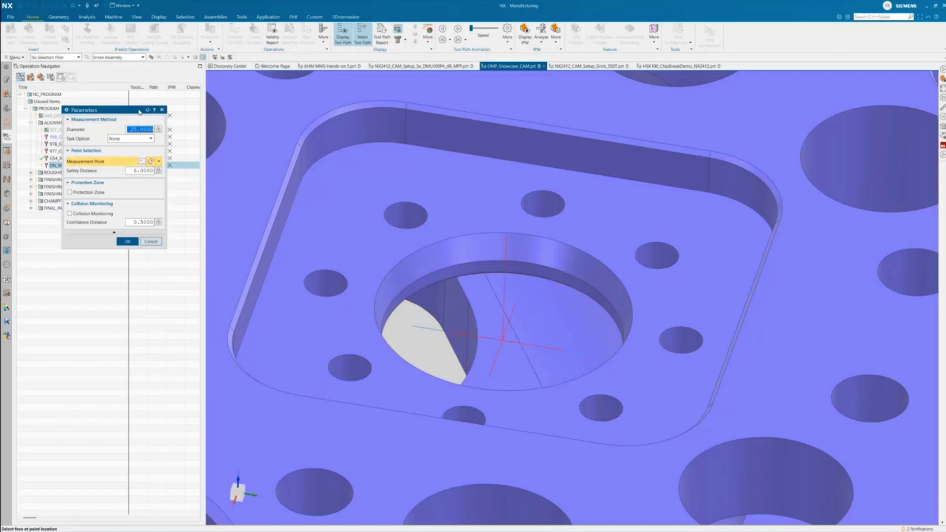
pyautogui.click(131, 140)
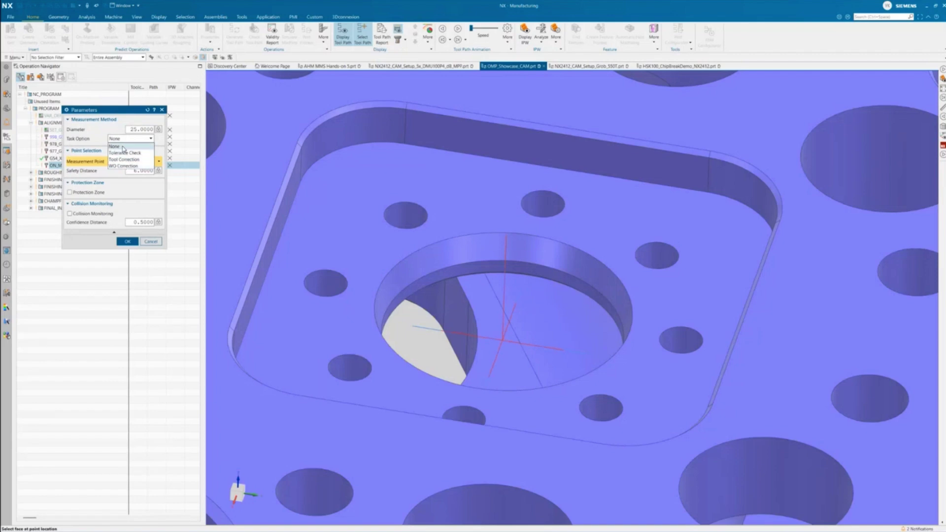
pyautogui.click(123, 166)
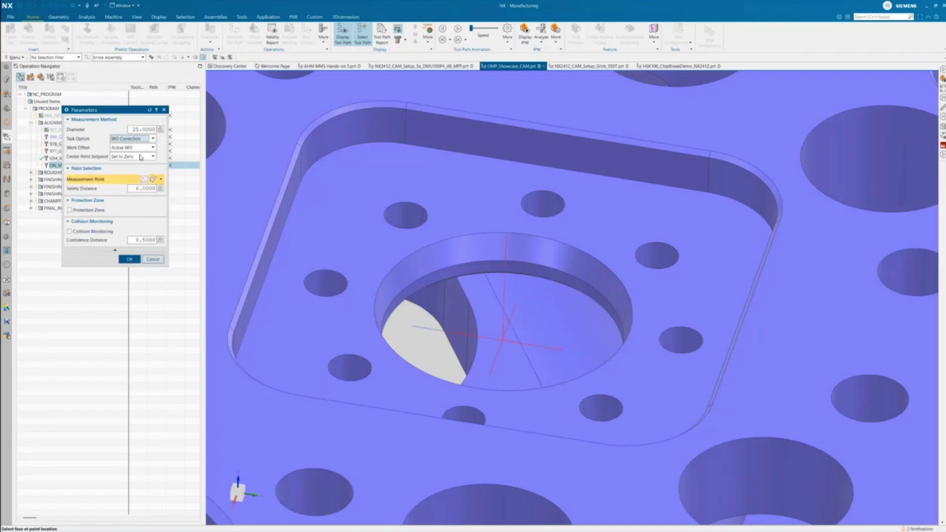
pyautogui.click(130, 149)
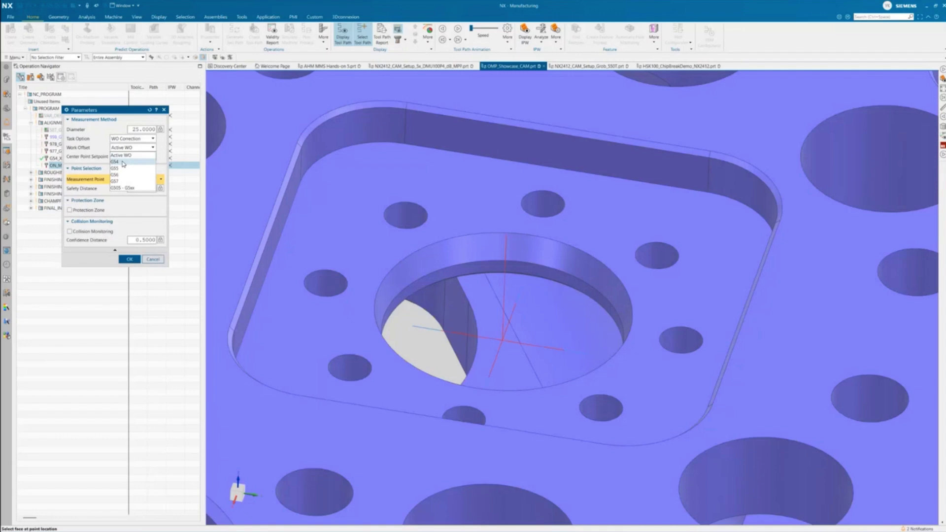
pyautogui.click(122, 161)
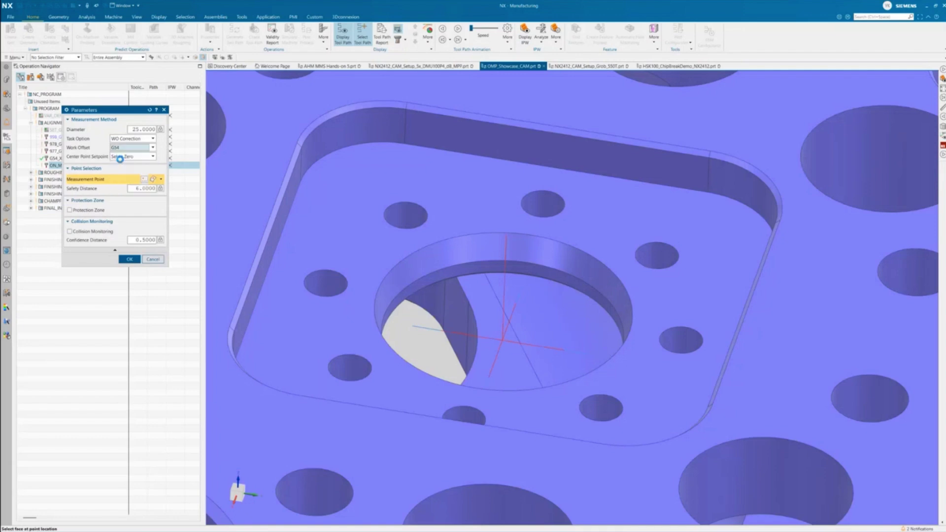
# Step: Set the task option to Tool Correction for tool FI_D20_L125_HSK63, and accept the measurement parameters and the probing operation
pyautogui.click(135, 140)
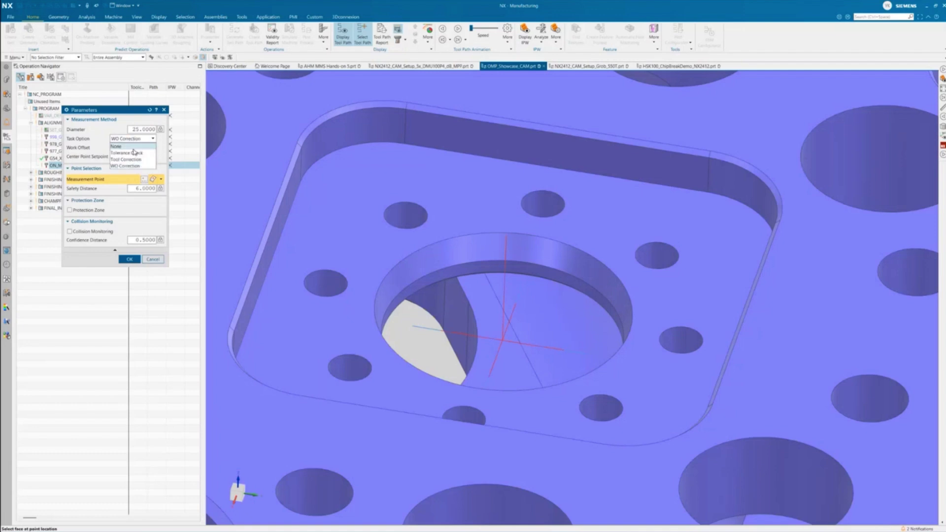
pyautogui.click(132, 159)
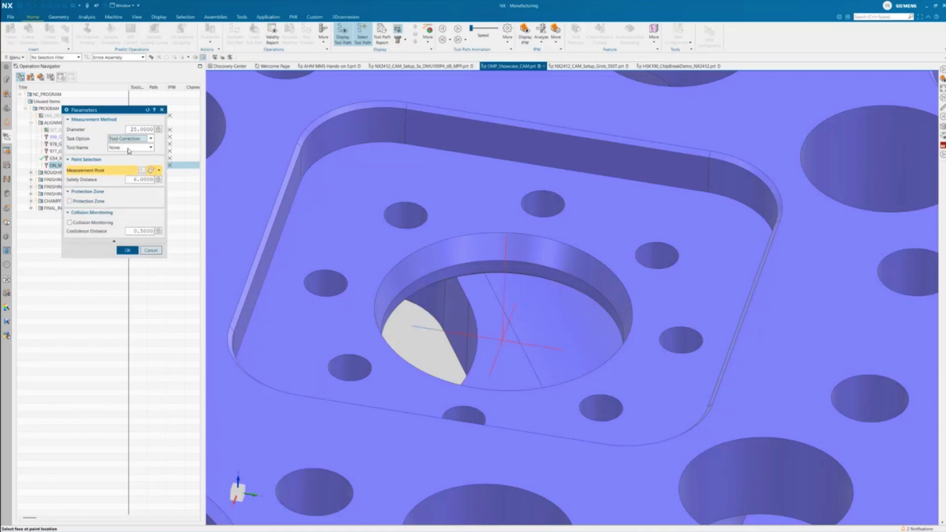
pyautogui.click(128, 149)
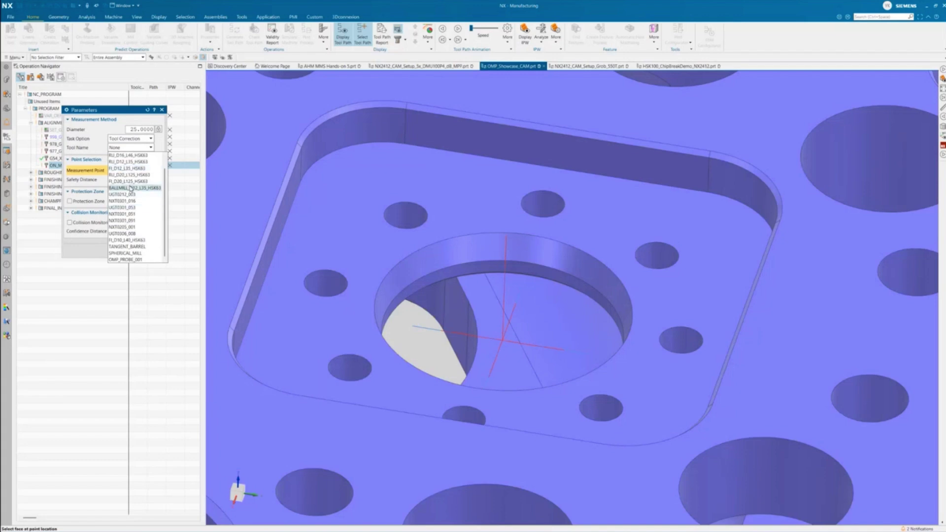
pyautogui.click(131, 181)
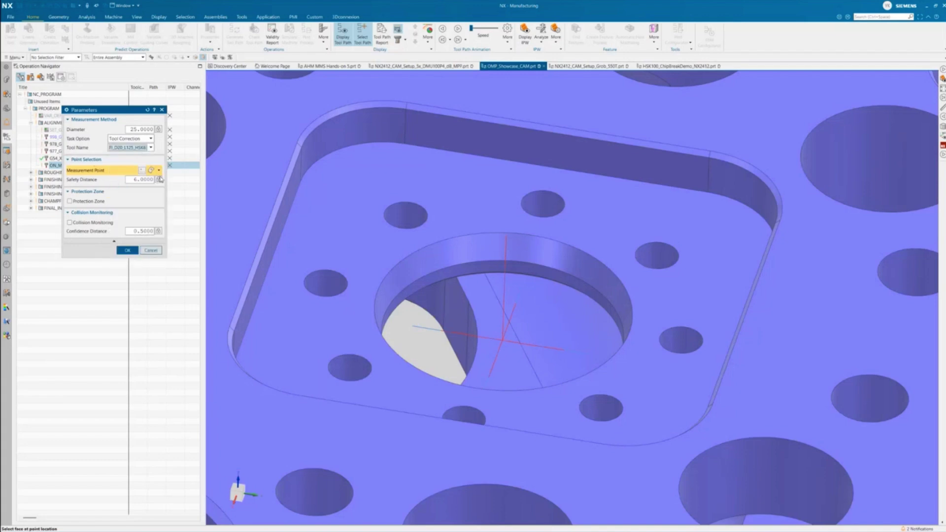
pyautogui.scroll(-4, 331, 228)
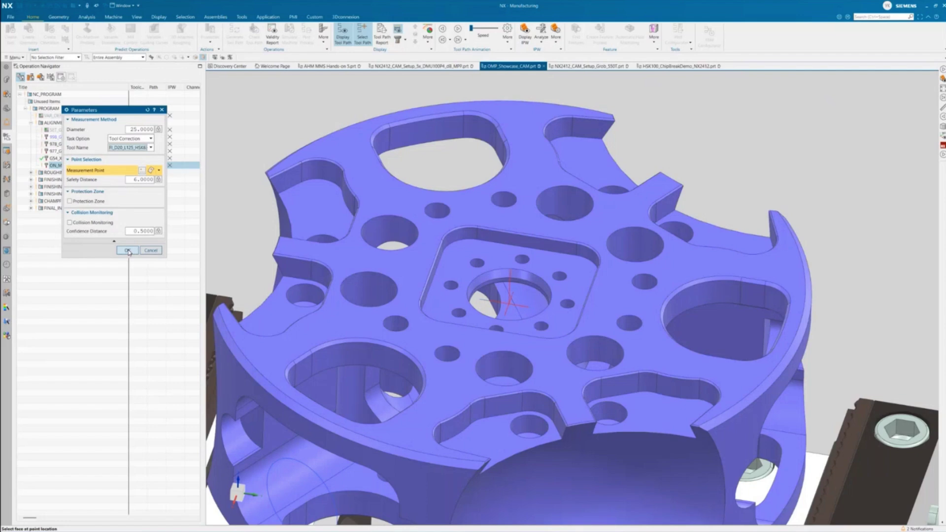
pyautogui.click(127, 251)
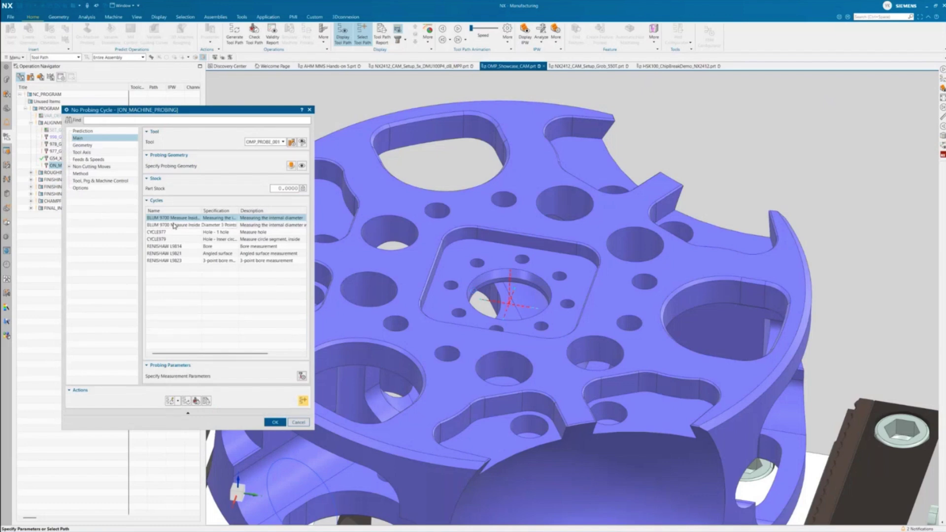
pyautogui.click(272, 421)
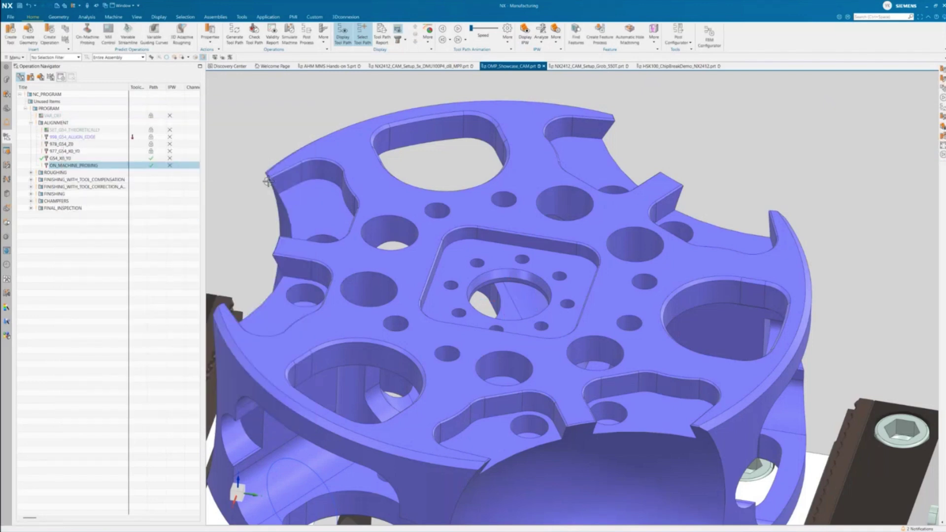
# Step: Collapse the ALIGNMENT program, expand the ROUGHING program and start the Power Naming tool
pyautogui.click(314, 16)
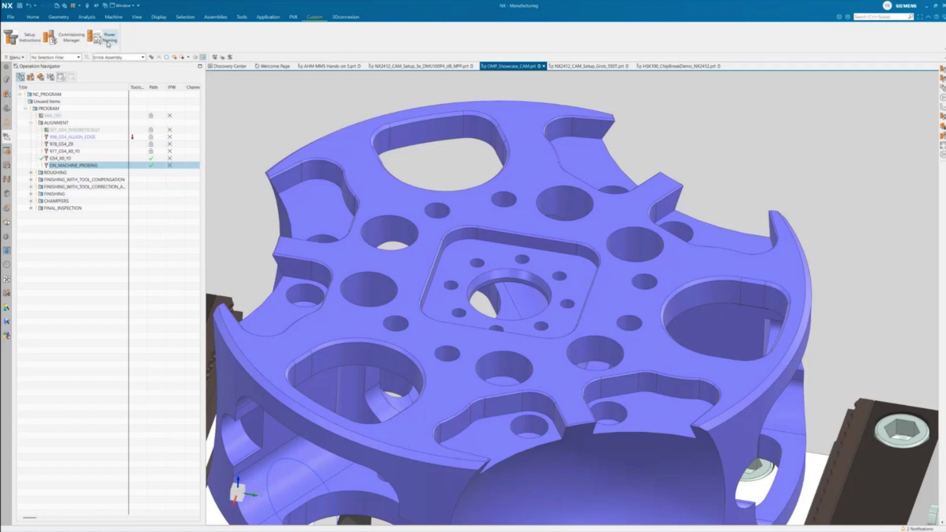
pyautogui.click(30, 123)
pyautogui.click(31, 130)
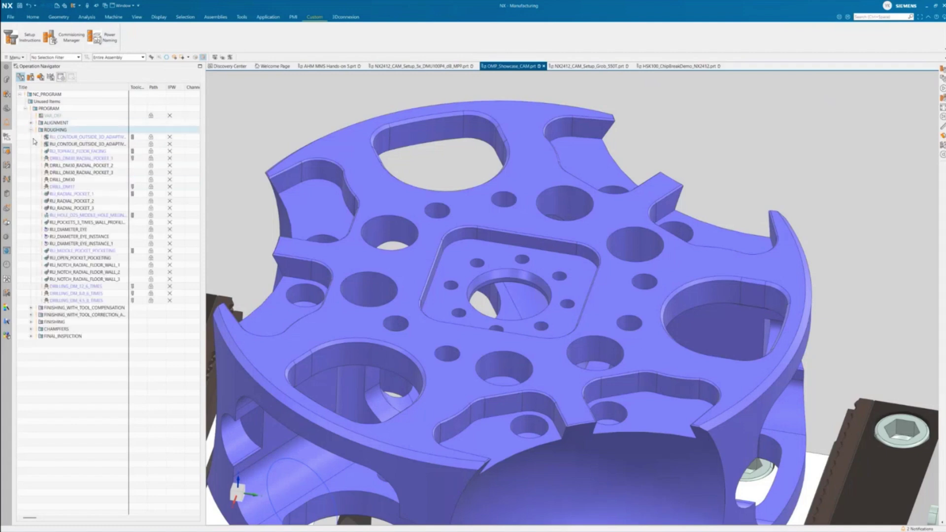
pyautogui.click(109, 40)
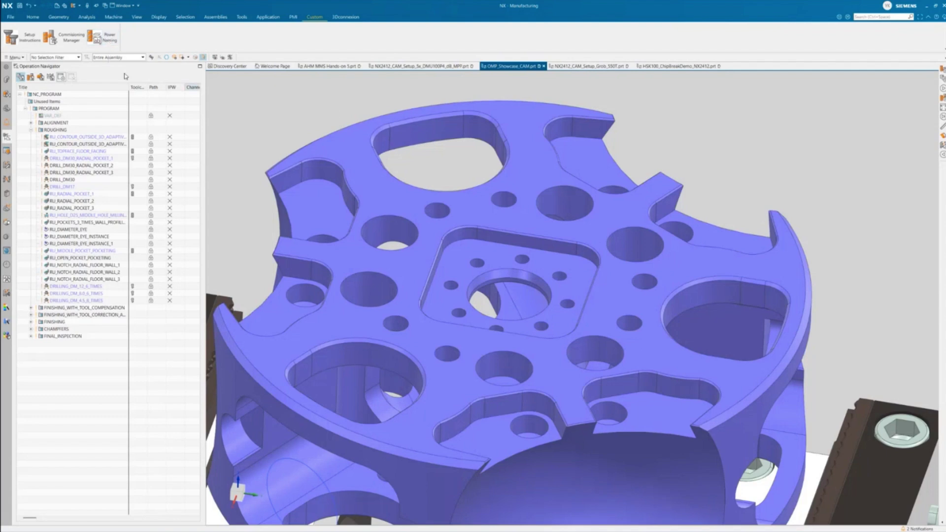
pyautogui.click(101, 41)
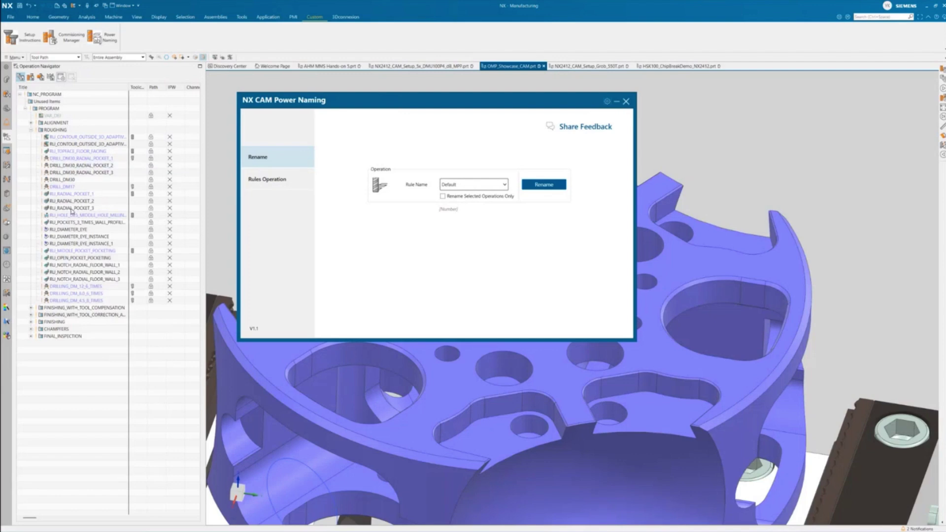
# Step: Look through the existing naming rules and name a new operation rule Test_rule_2
pyautogui.click(463, 186)
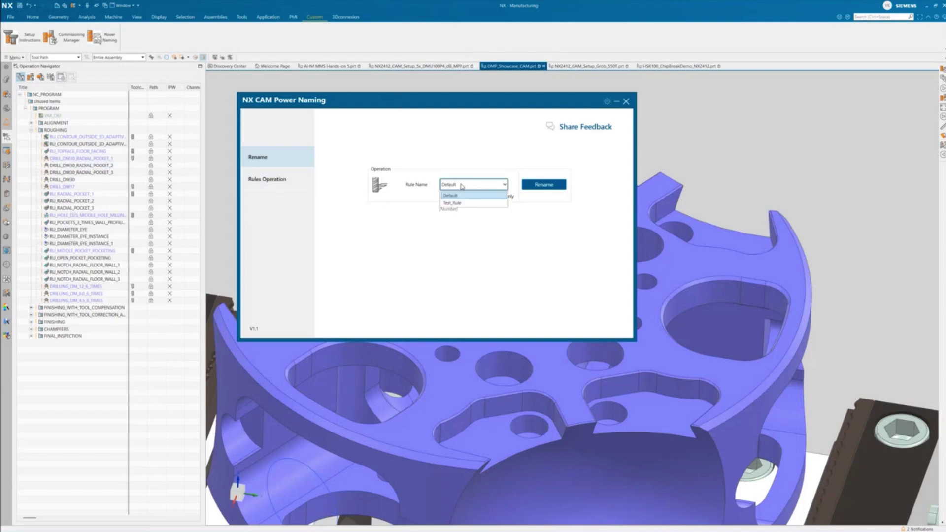
pyautogui.click(293, 193)
pyautogui.click(280, 180)
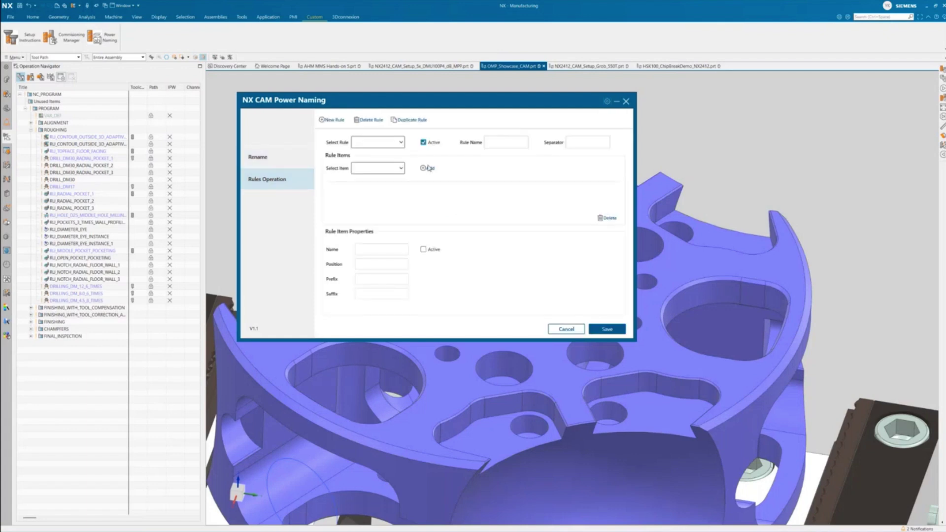
pyautogui.click(391, 144)
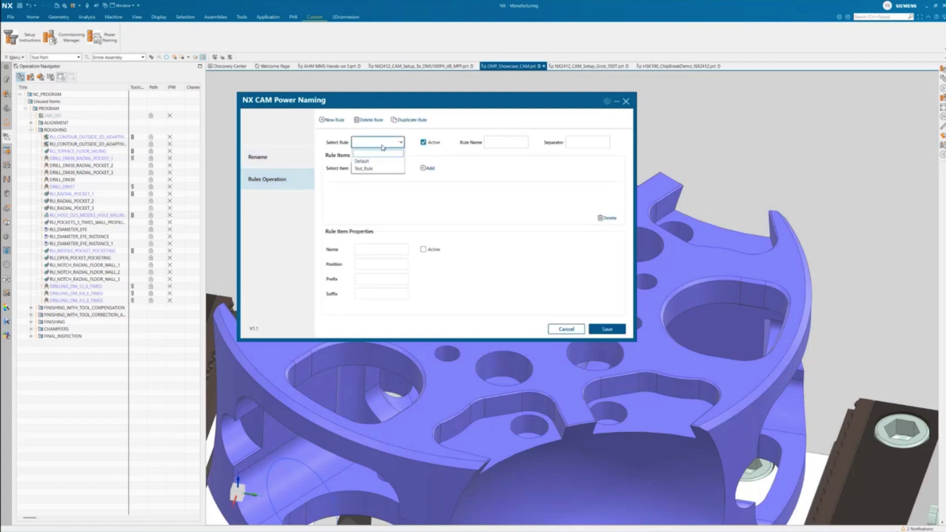
pyautogui.click(386, 148)
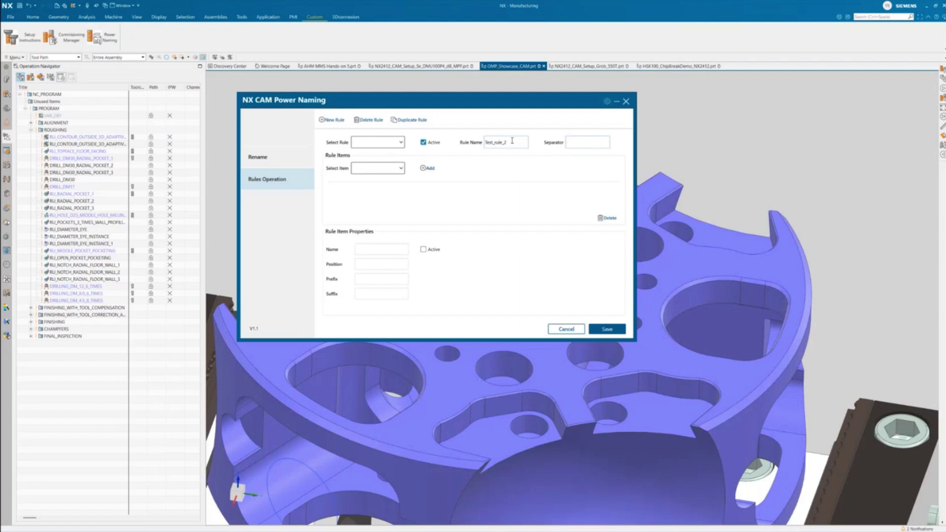
# Step: Set the rule's separator to an underscore and add a User Input item with the input string NF
pyautogui.click(395, 169)
pyautogui.click(395, 169)
pyautogui.click(389, 168)
pyautogui.click(389, 253)
pyautogui.click(427, 168)
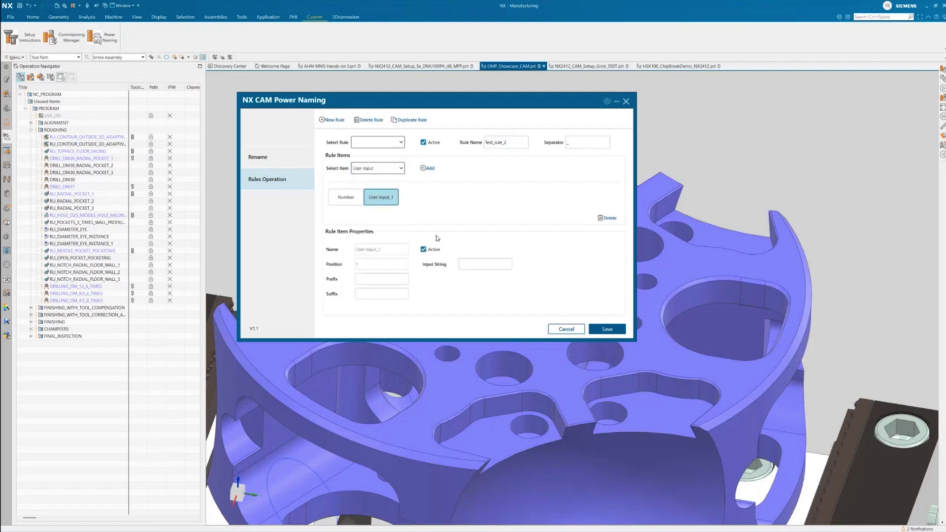
pyautogui.click(469, 264)
pyautogui.write('NF')
# Step: Place the Number item after the User Input item and set its start and increment to 10
pyautogui.moveTo(345, 197); pyautogui.dragTo(385, 201)
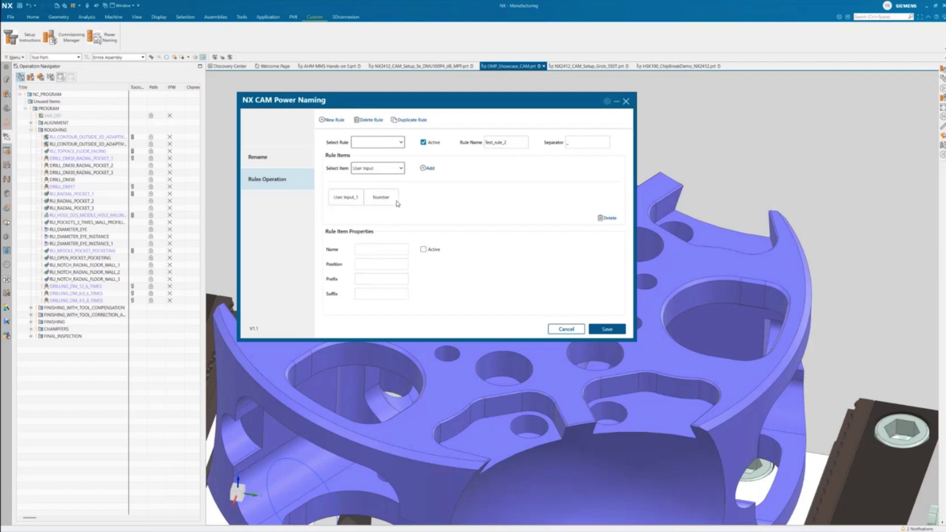
pyautogui.click(395, 202)
pyautogui.doubleClick(476, 264)
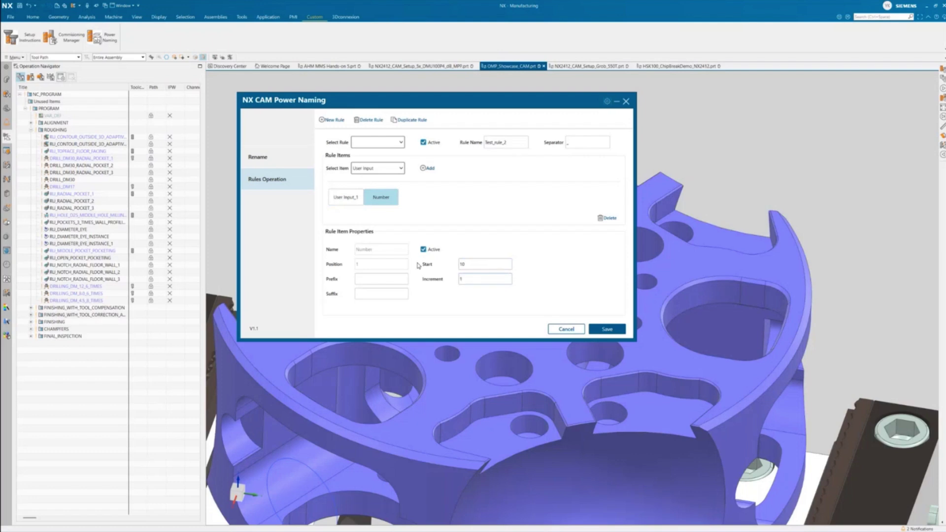
pyautogui.press('BackSpace')
# Step: Add Operation Type and Tool Number items to the end of the naming rule and save it
pyautogui.click(399, 169)
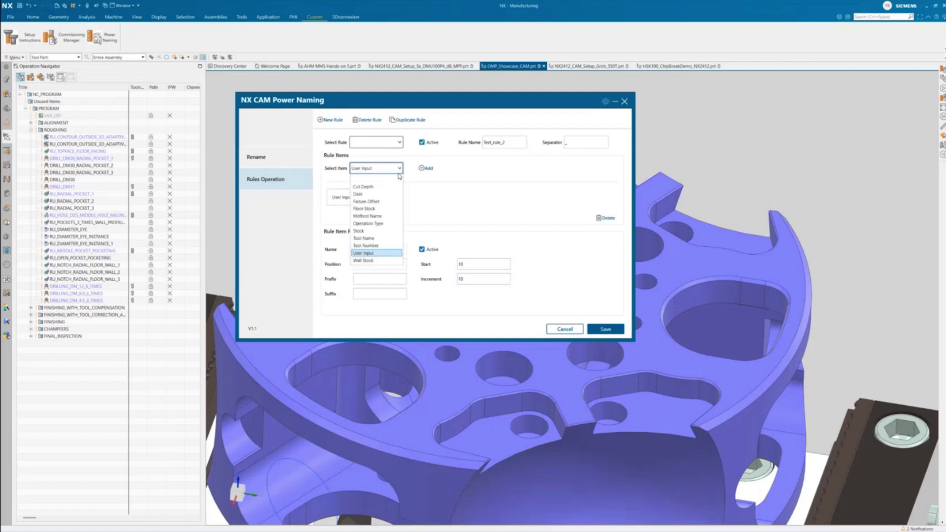
pyautogui.click(389, 223)
pyautogui.click(427, 169)
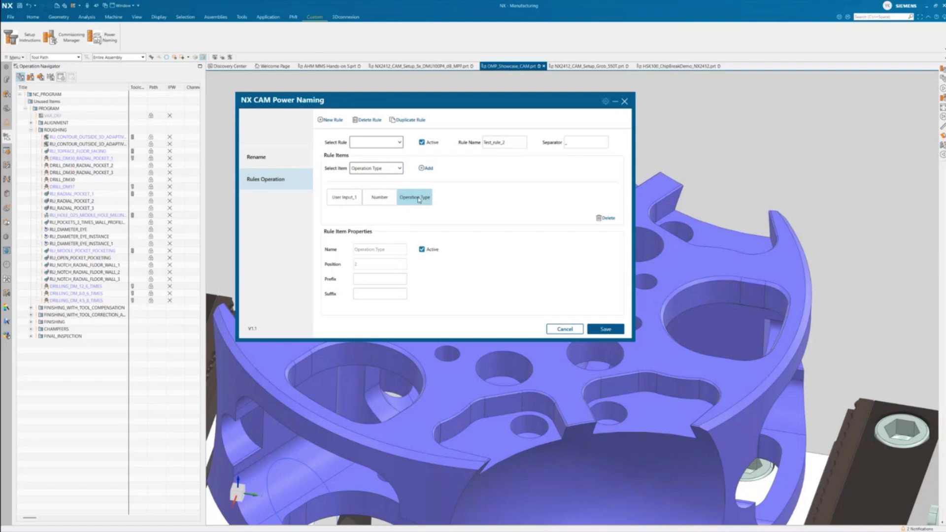
pyautogui.click(397, 169)
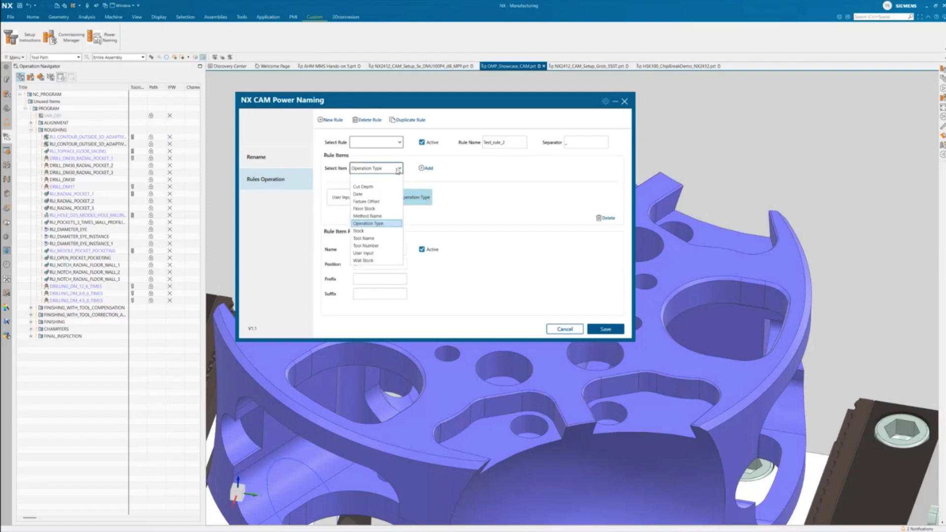
pyautogui.click(392, 245)
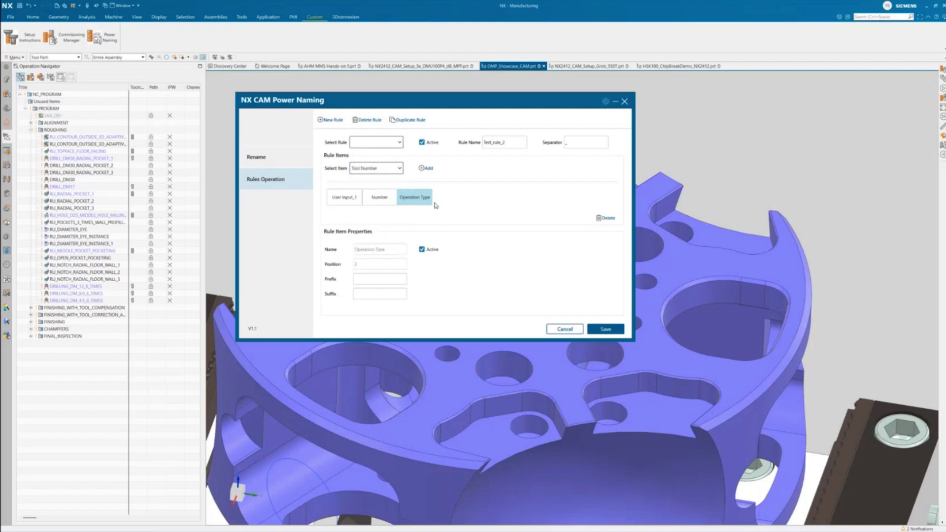
pyautogui.click(427, 169)
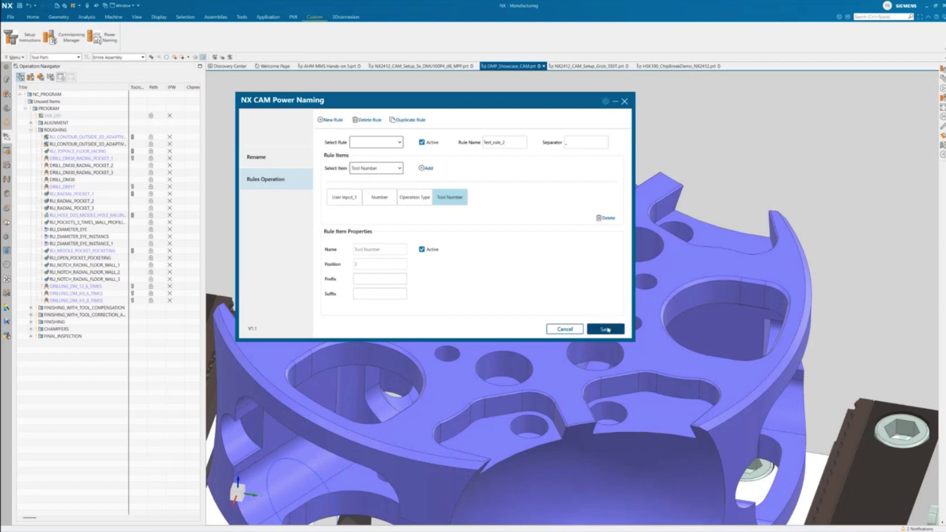
pyautogui.click(606, 329)
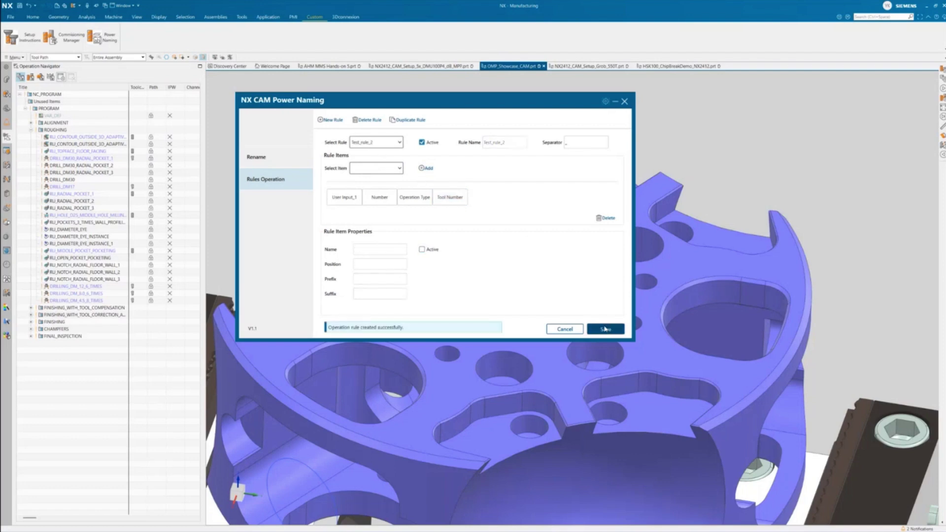
# Step: Rename only the selected ROUGHING group's operations with the Test_rule_2 naming rule and close the Power Naming window
pyautogui.click(276, 158)
pyautogui.click(463, 185)
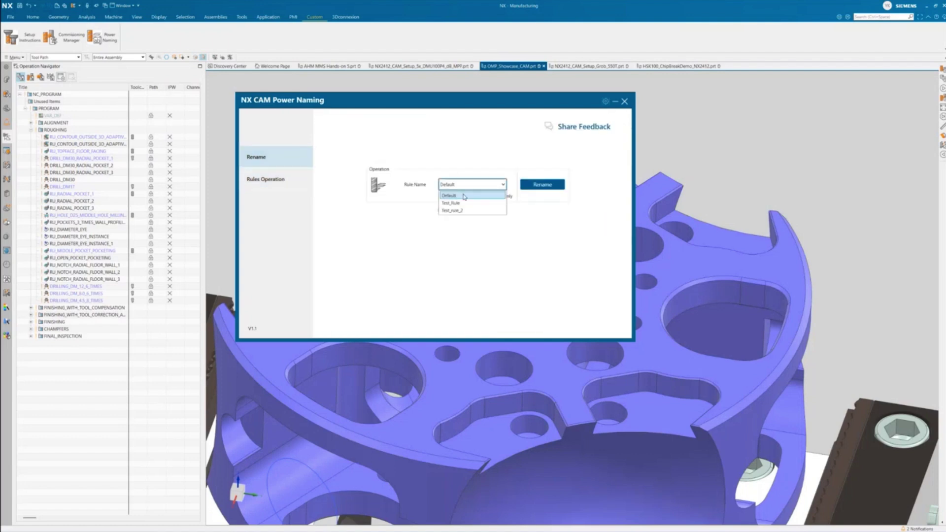
pyautogui.click(463, 211)
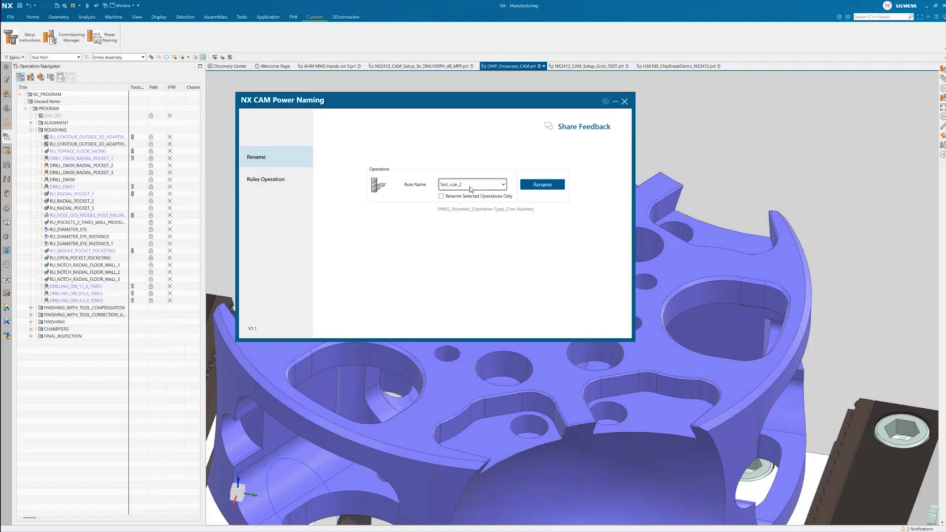
pyautogui.click(70, 109)
pyautogui.click(441, 197)
pyautogui.click(50, 132)
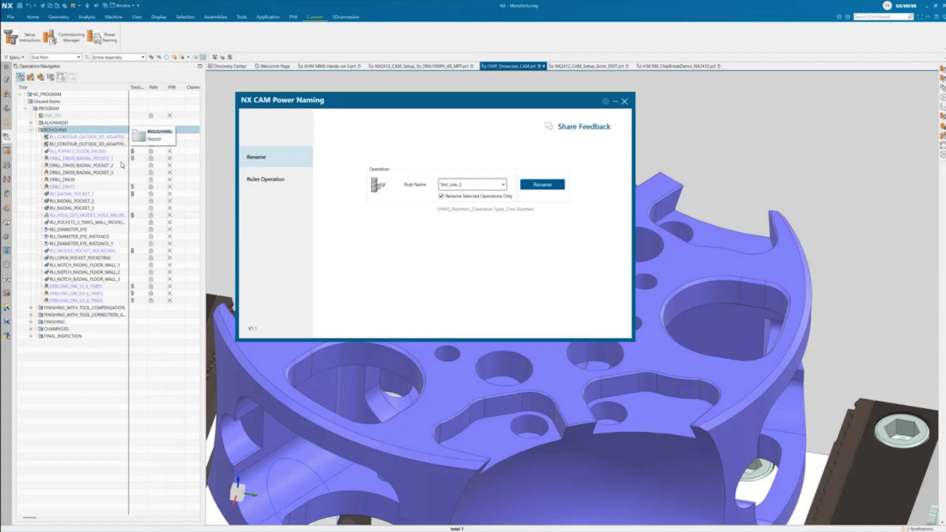
pyautogui.click(537, 186)
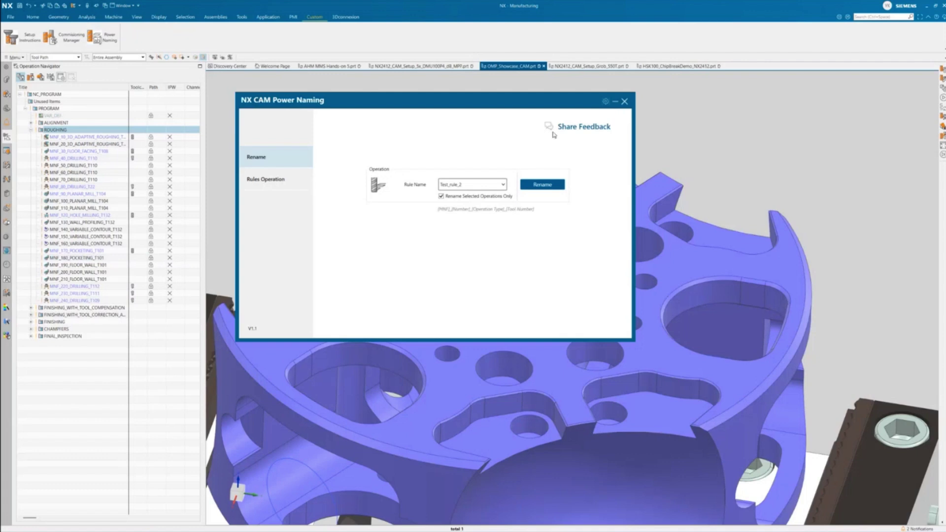
pyautogui.click(624, 102)
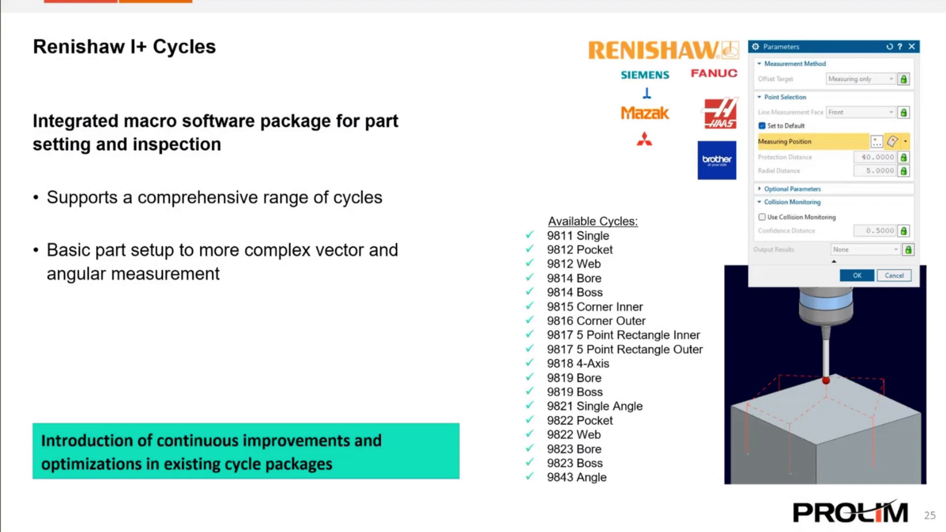
pyautogui.press('Right')
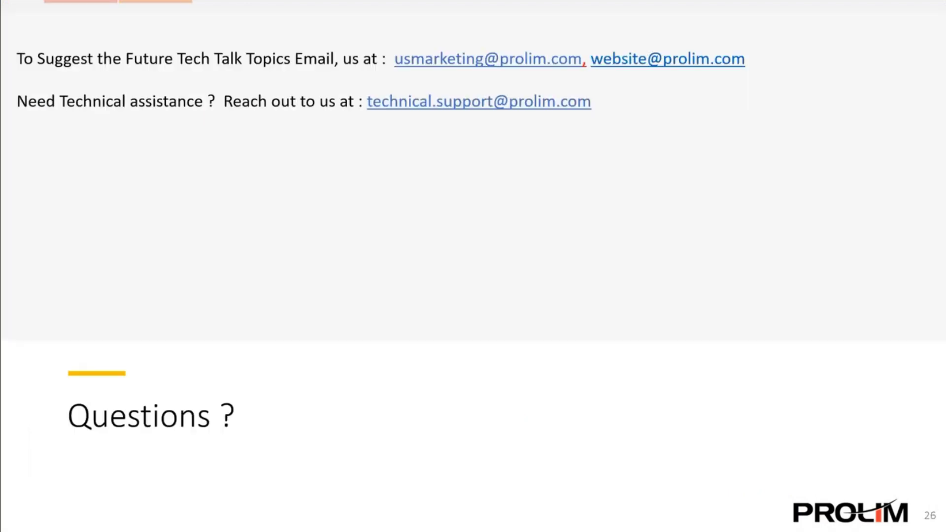